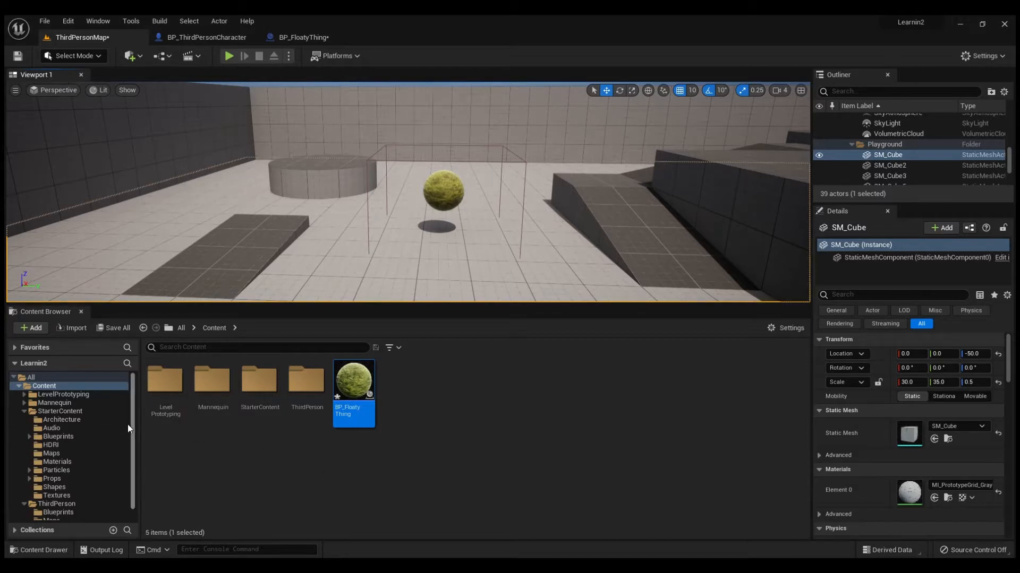
Open the BP_ThirdPersonCharacter blueprint from the Blueprints folder inside ThirdPerson
scroll(122, 425, "down", 1)
left_click(59, 499)
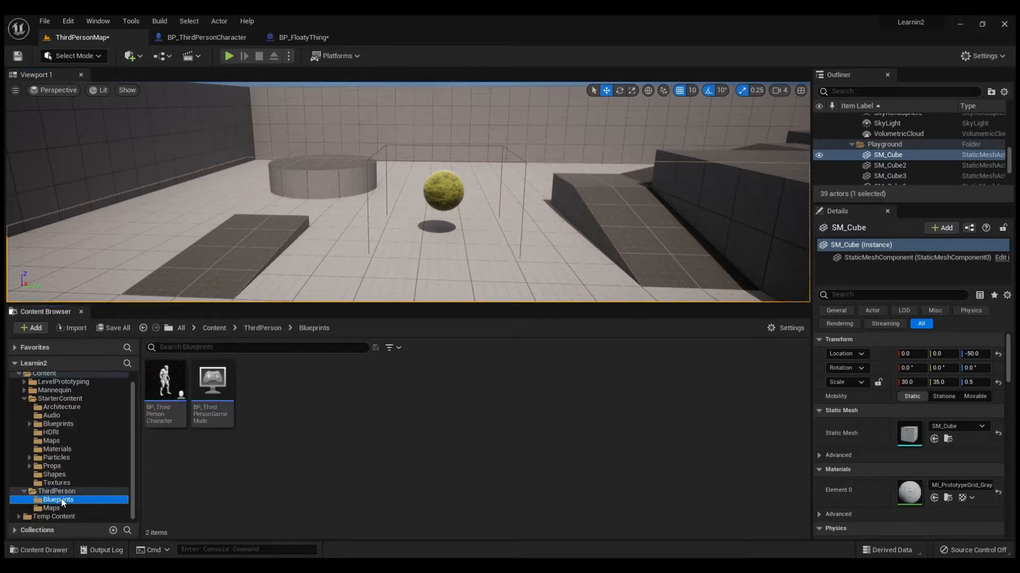
double_click(166, 386)
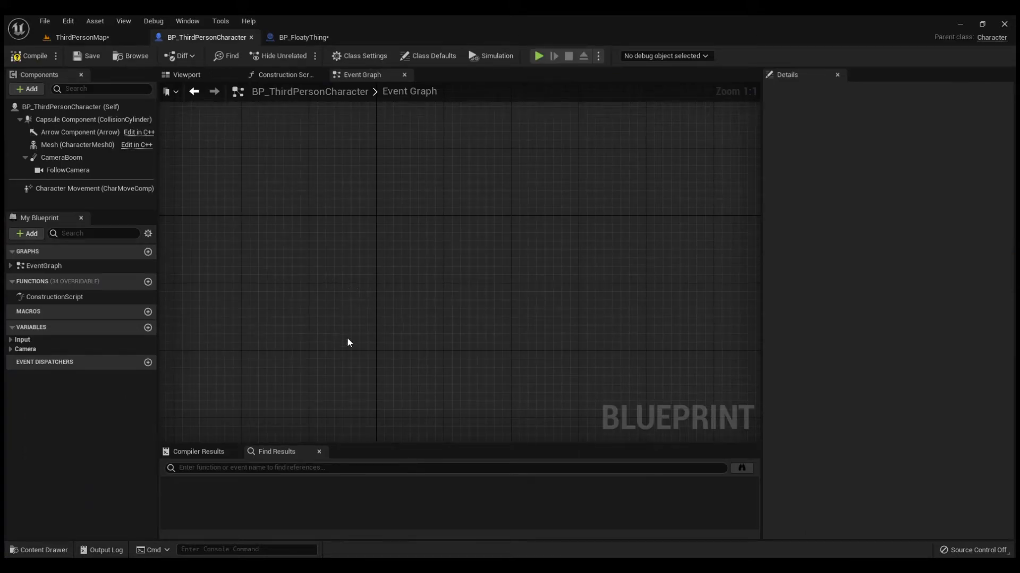
Add a variable named Health of type Real to the character blueprint and compile
left_click(147, 329)
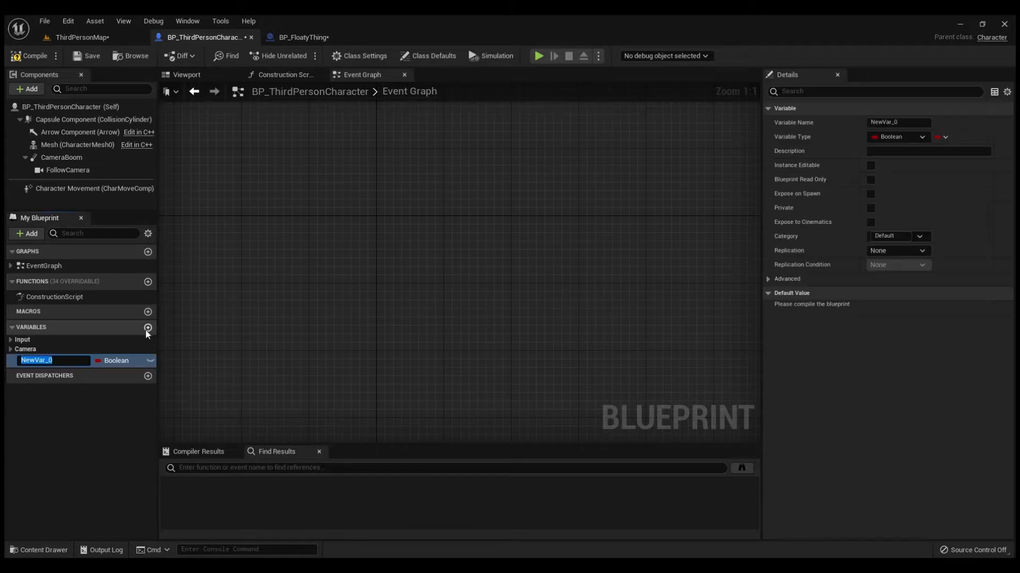
type("Health")
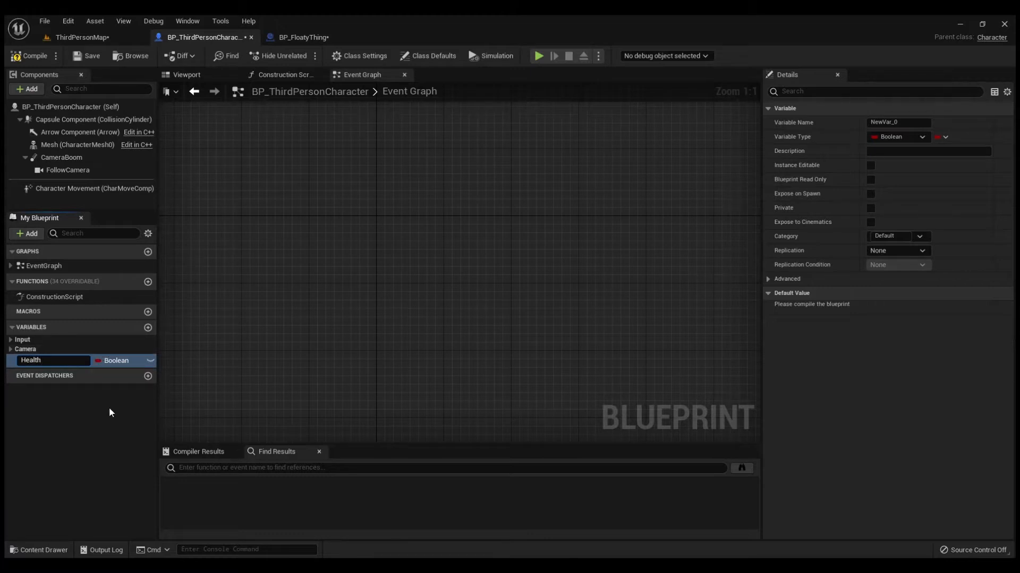
key("Return")
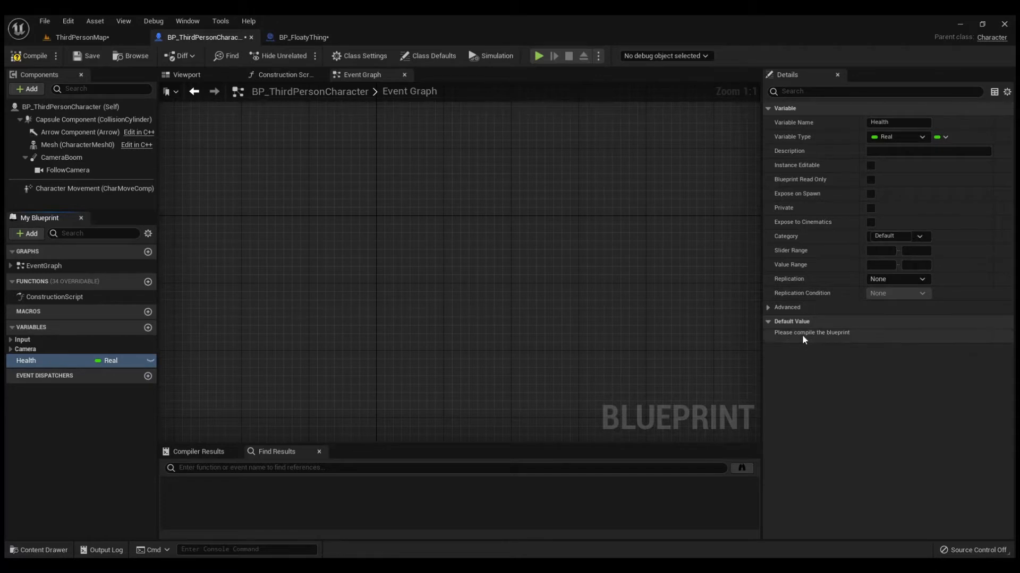
left_click(34, 56)
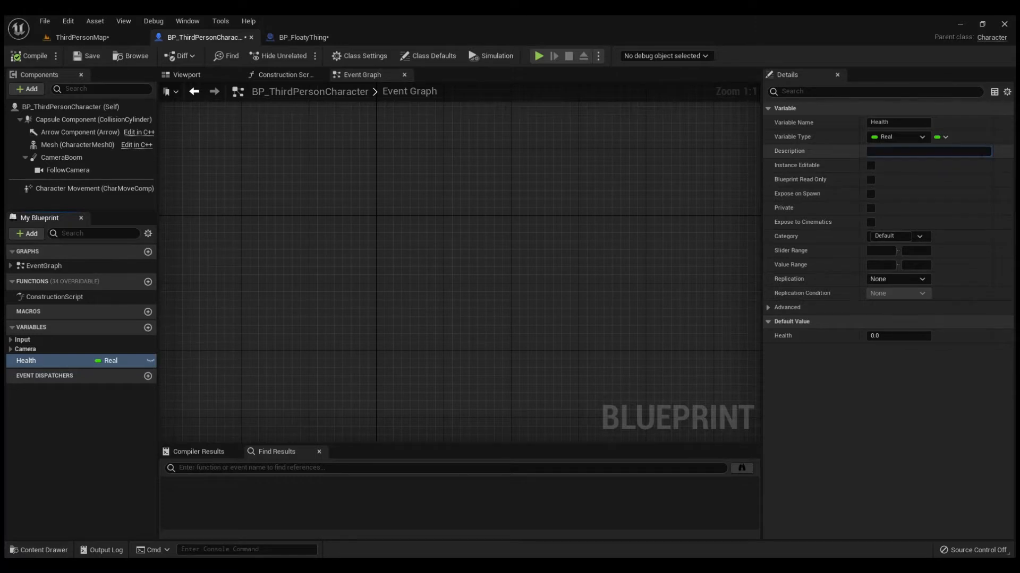
Rename the Health variable to CurrentHealth
left_click(981, 152)
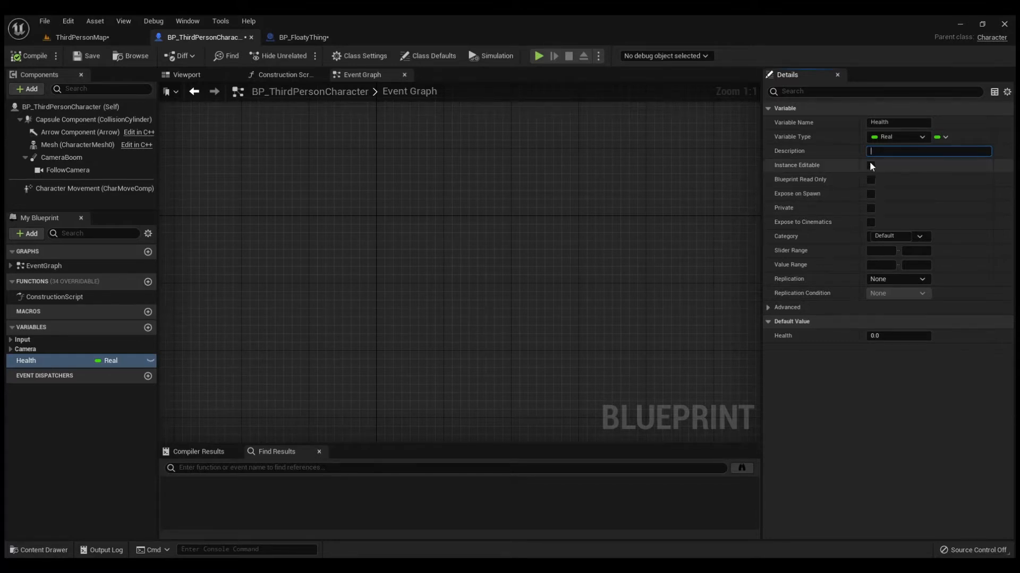
left_click(877, 125)
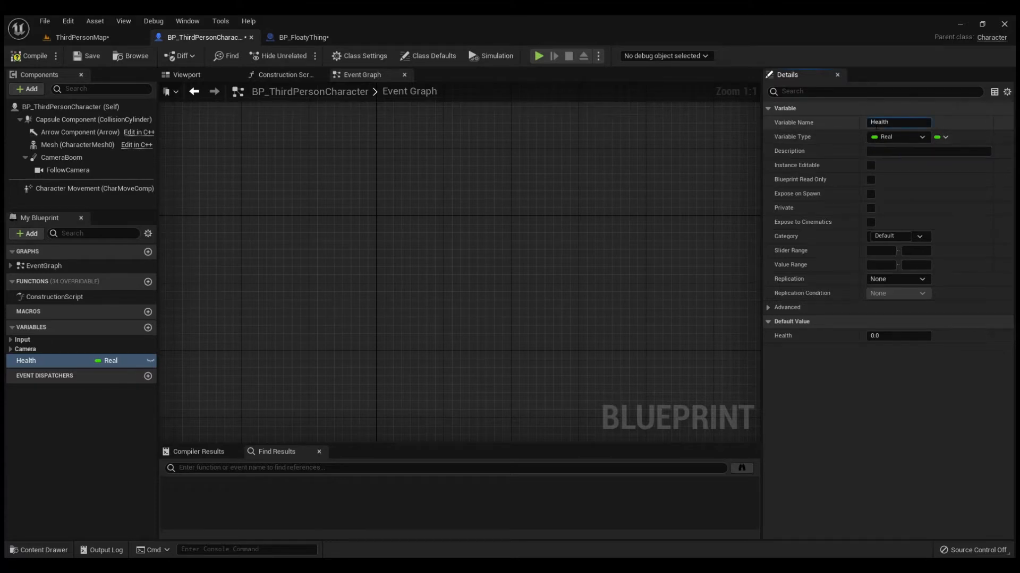
type("Current")
key("Return")
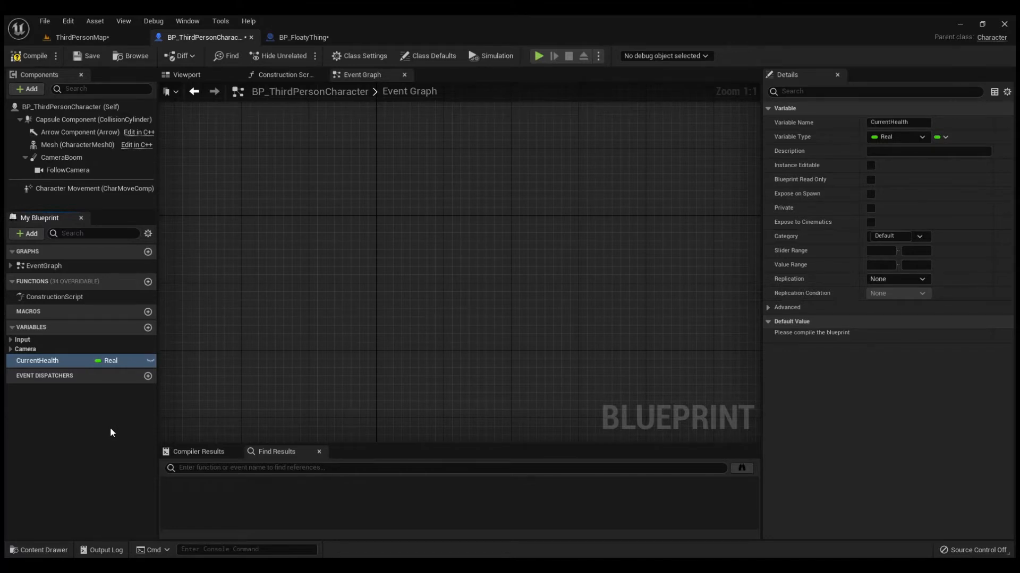
Duplicate the CurrentHealth variable and name the copy MaxHealth
key("ctrl+w")
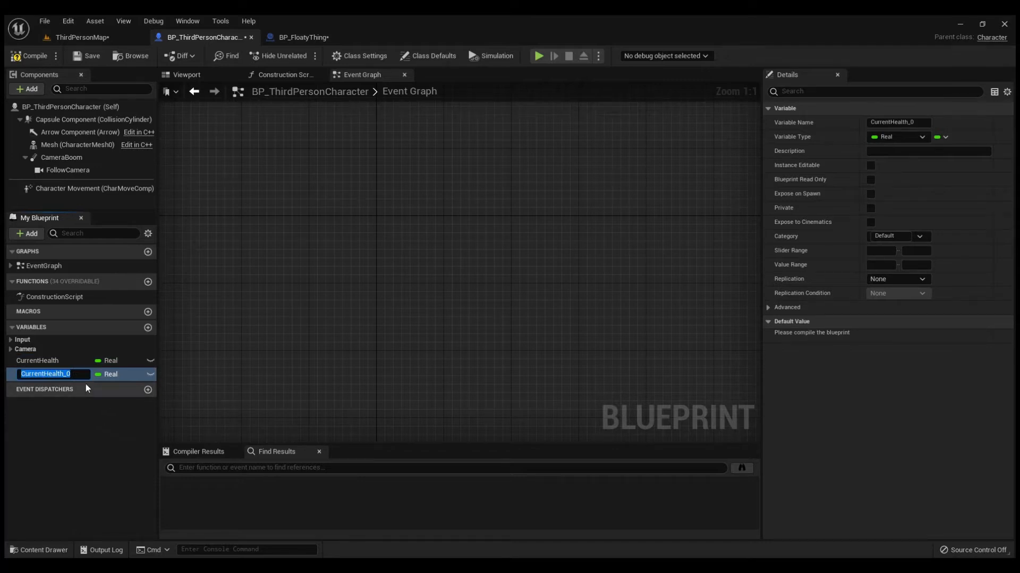
type("MaxHealth")
key("Return")
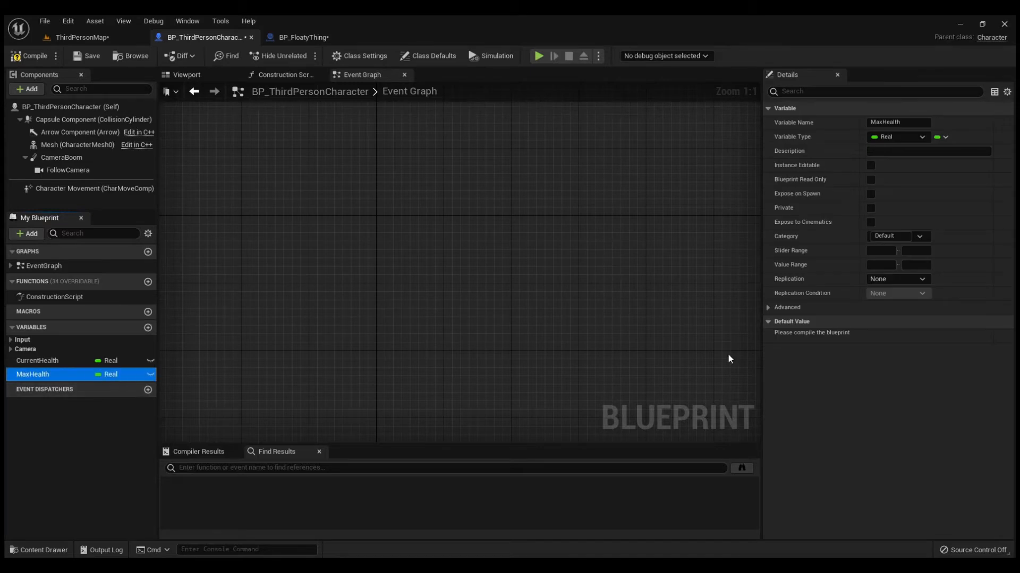
Compile the blueprint, set the default values of MaxHealth and CurrentHealth to 100, and compile and save it again
left_click(24, 57)
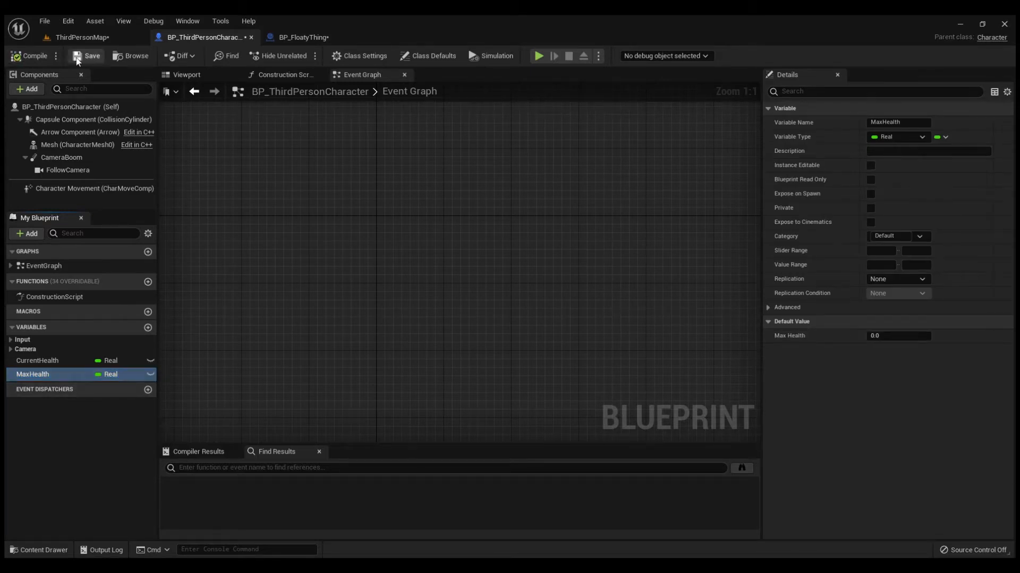
left_click(901, 338)
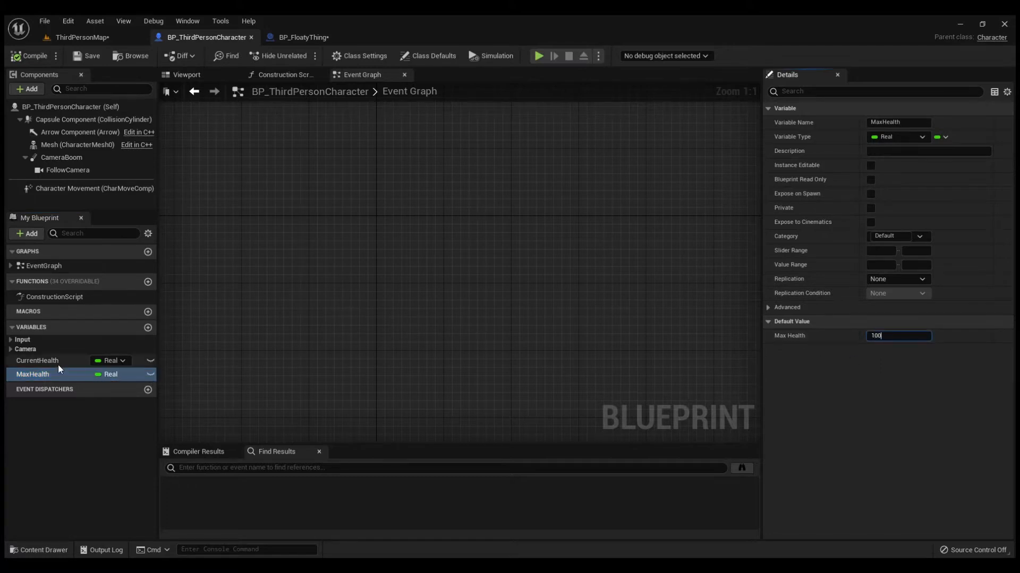
left_click(59, 364)
left_click(906, 336)
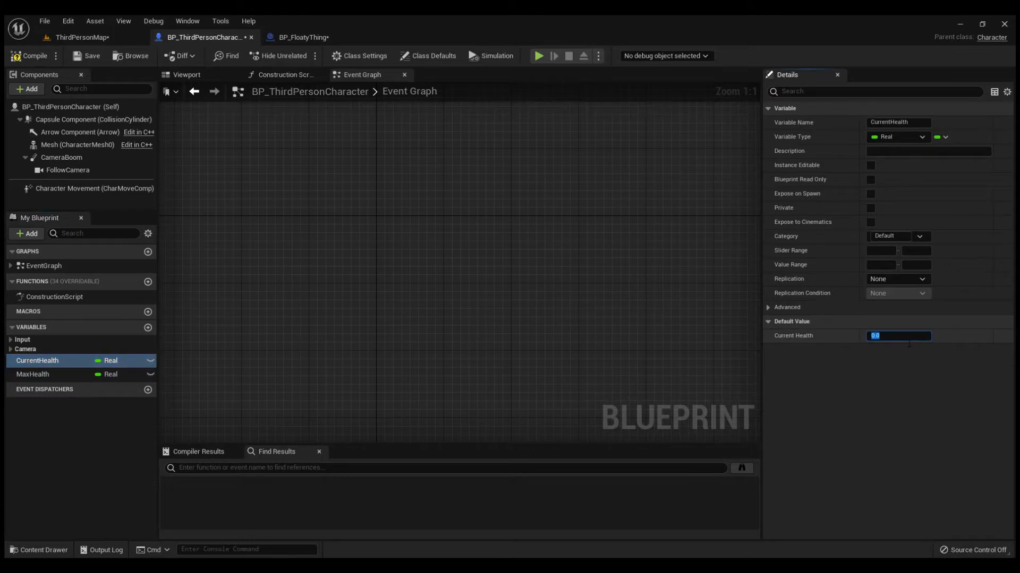
type("100")
left_click(434, 237)
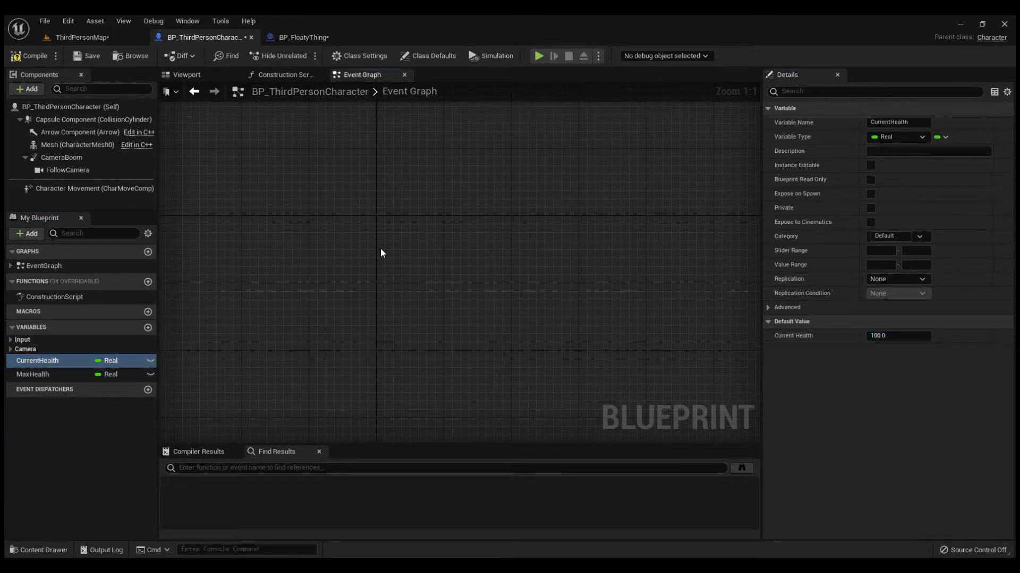
left_click(29, 56)
left_click(78, 56)
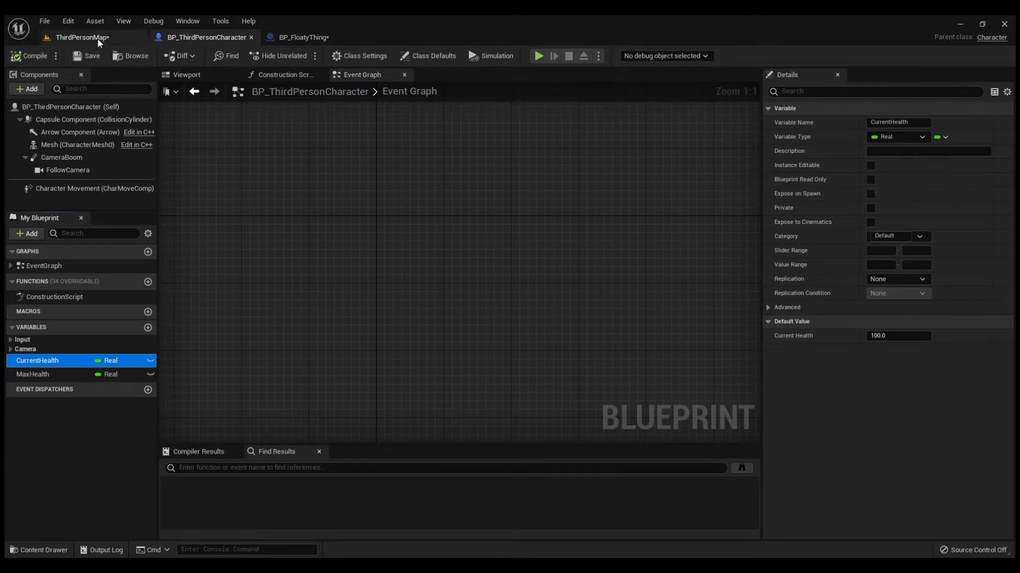
Switch to the ThirdPersonMap level and run a brief play test
left_click(97, 37)
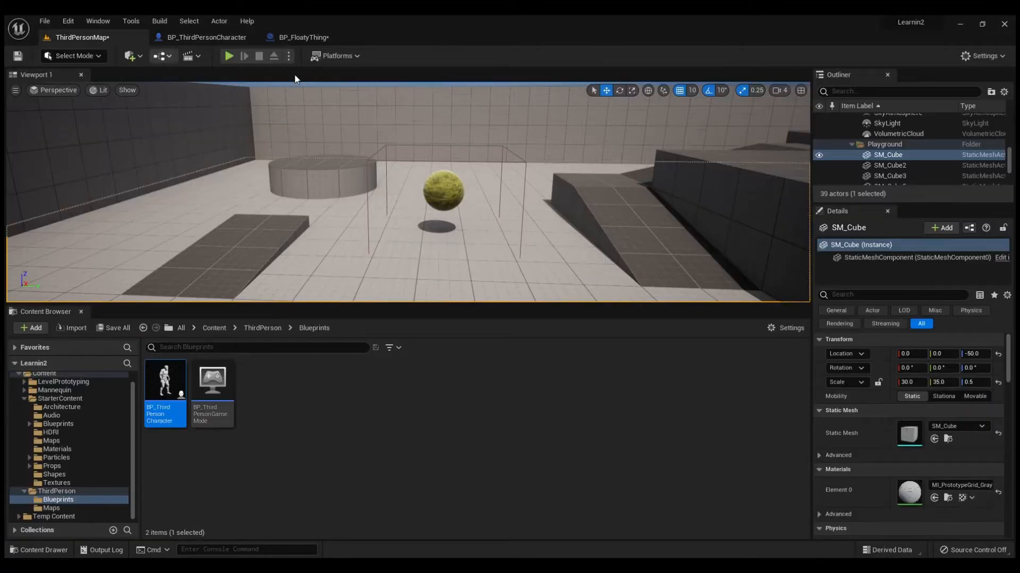
left_click(225, 56)
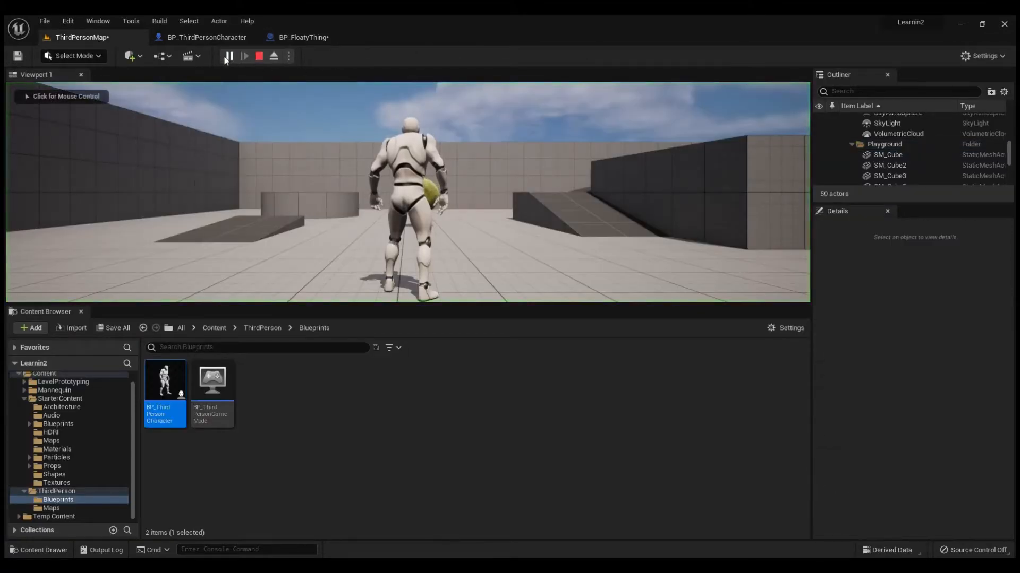
left_click(259, 57)
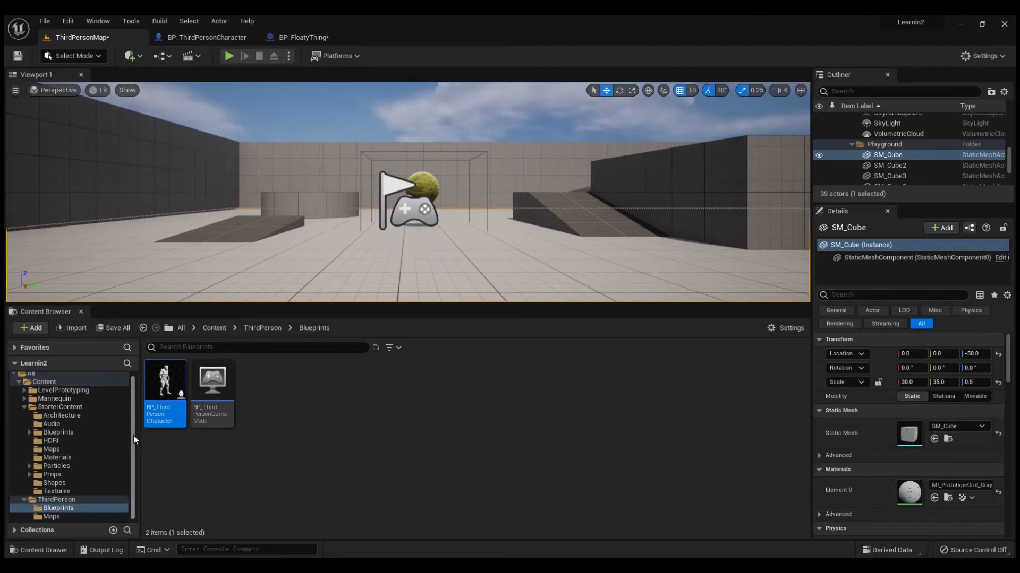
Play the level again, running the character around the floor and towards the floating sphere, and end the session
left_click_drag(133, 435, 133, 426)
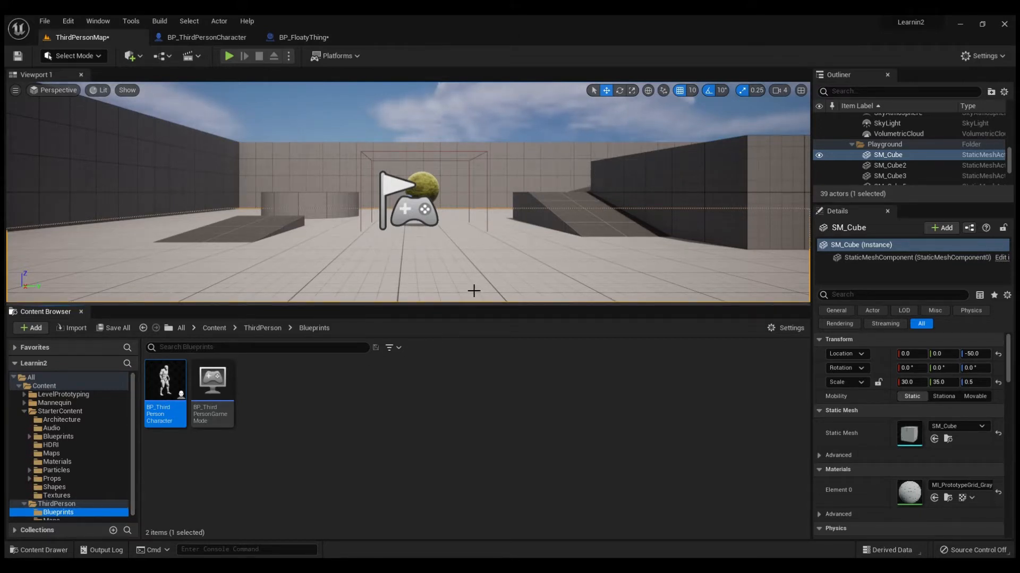
left_click(229, 55)
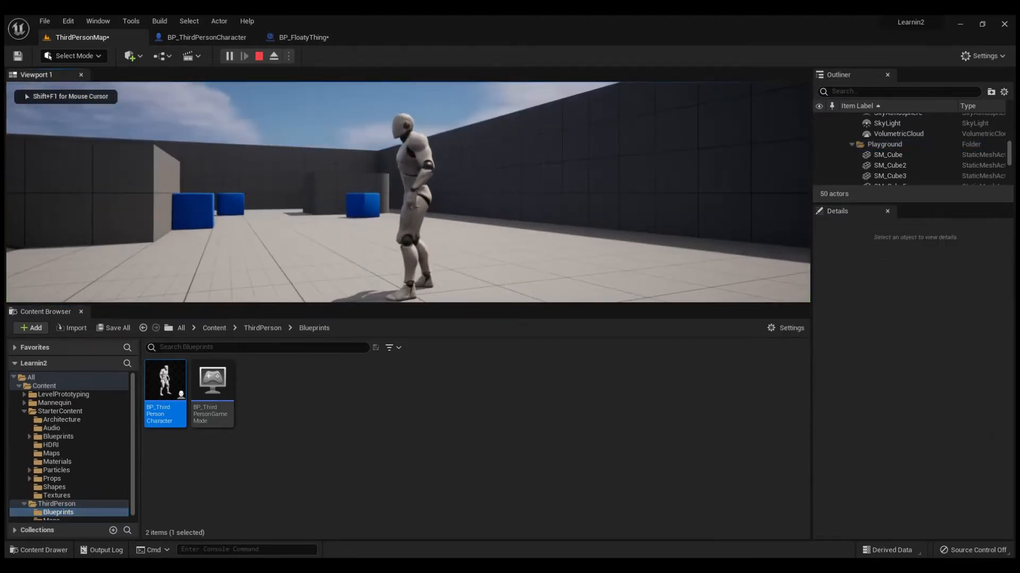
key("w")
key("d")
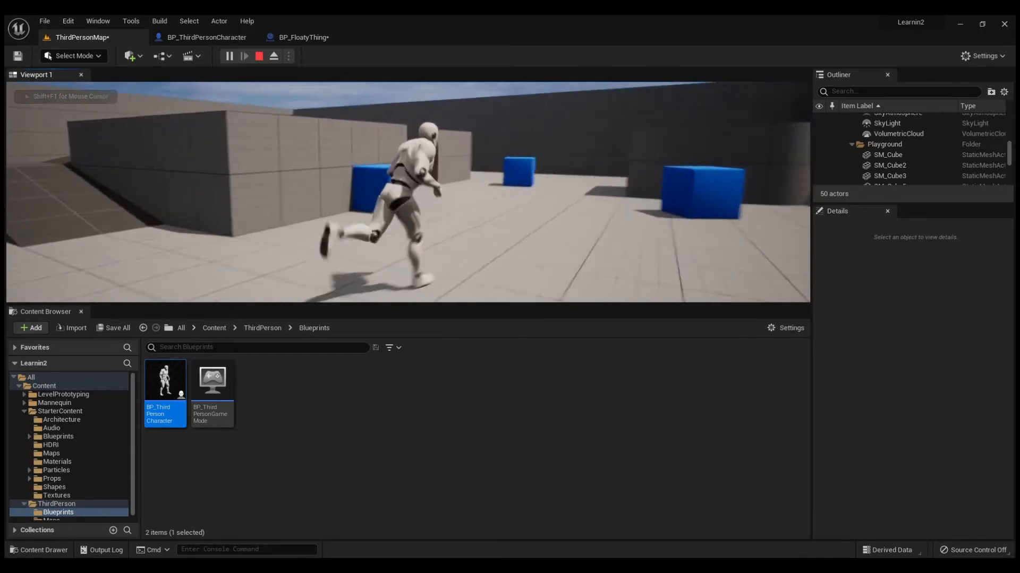
key("s")
key("a")
key("w")
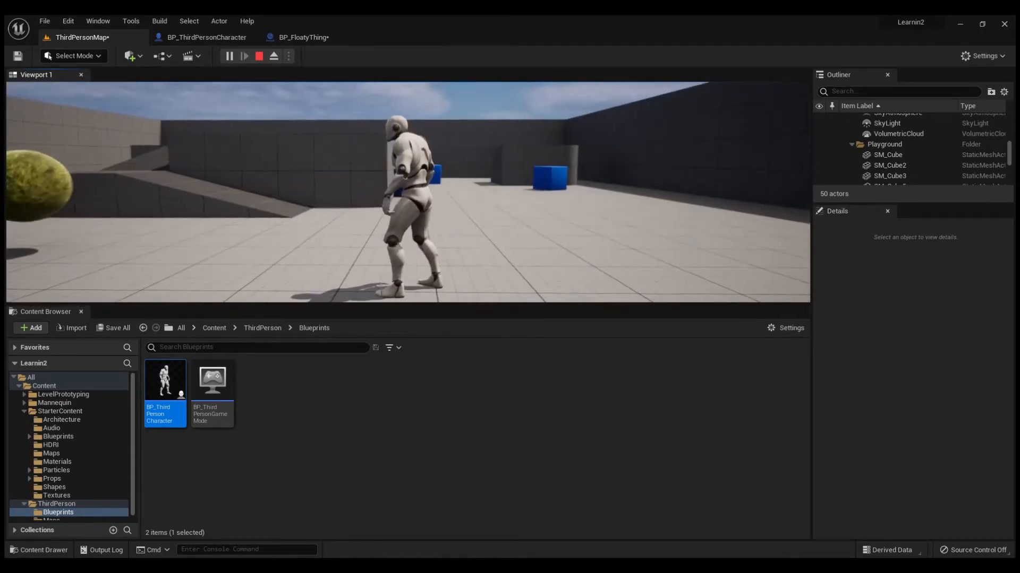
key("w")
key("w")
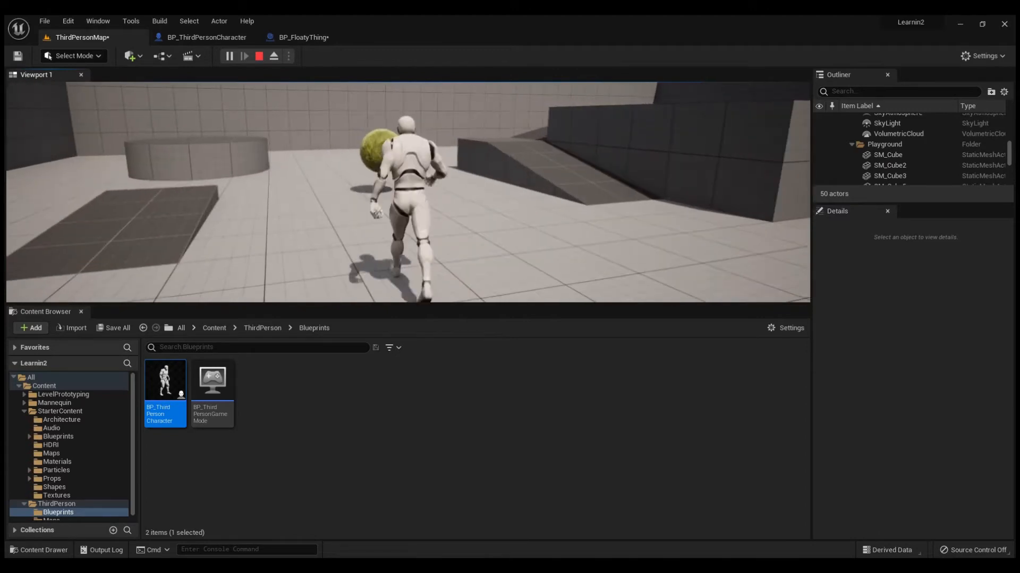
key("Escape")
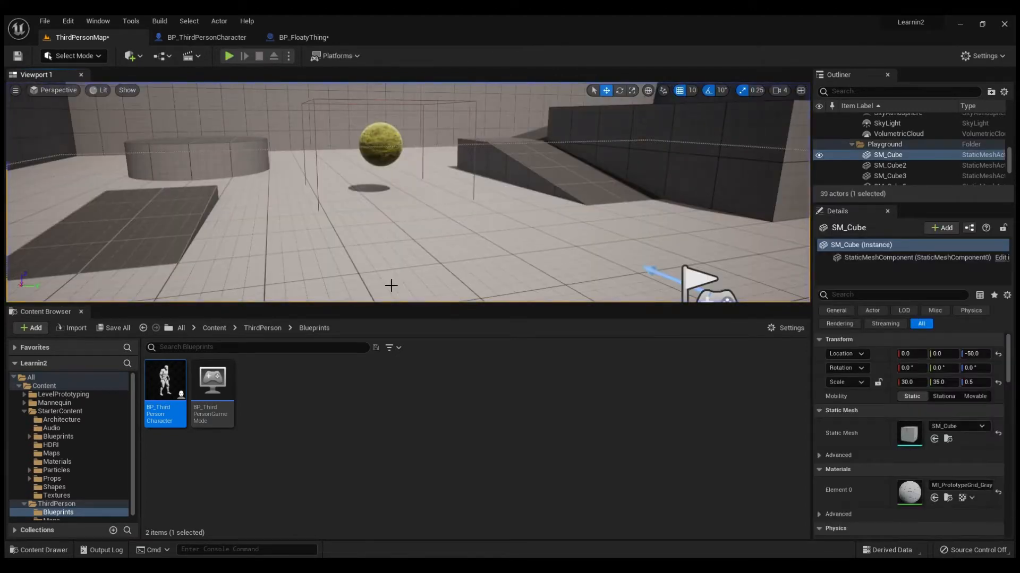
Create a folder named Widgets inside the Content folder
left_click(65, 386)
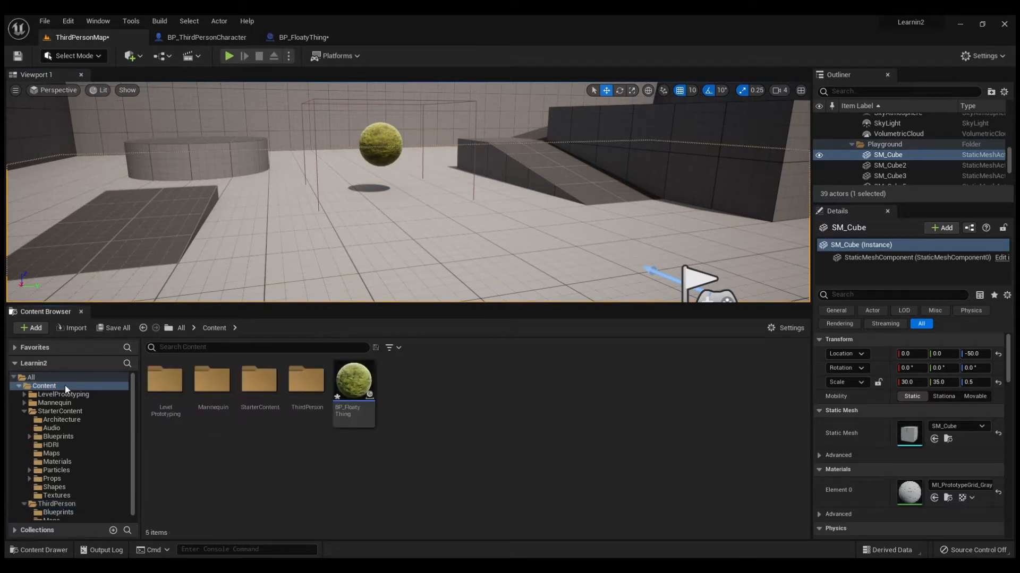
key("ctrl+shift+n")
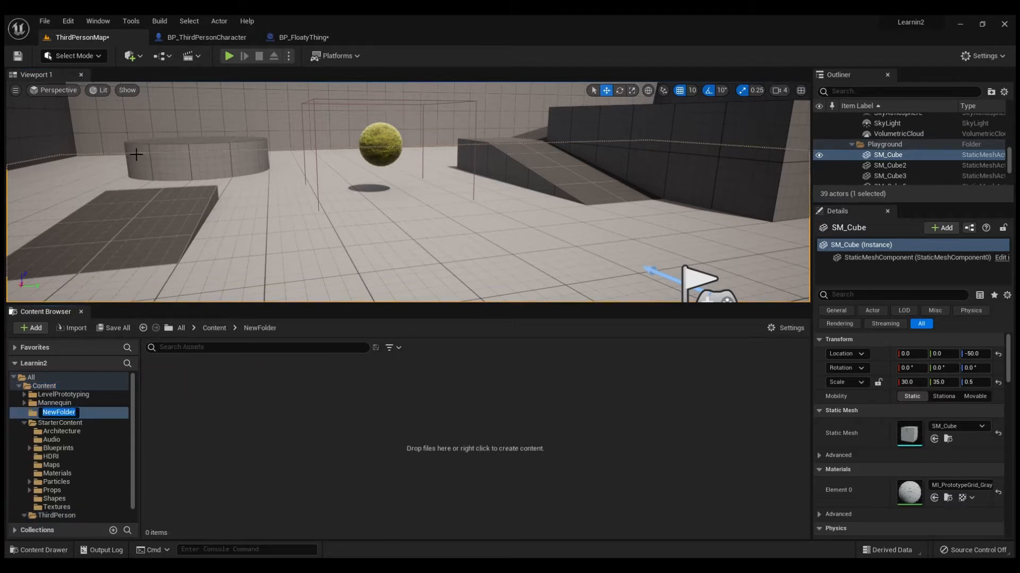
type("Widgets")
key("Return")
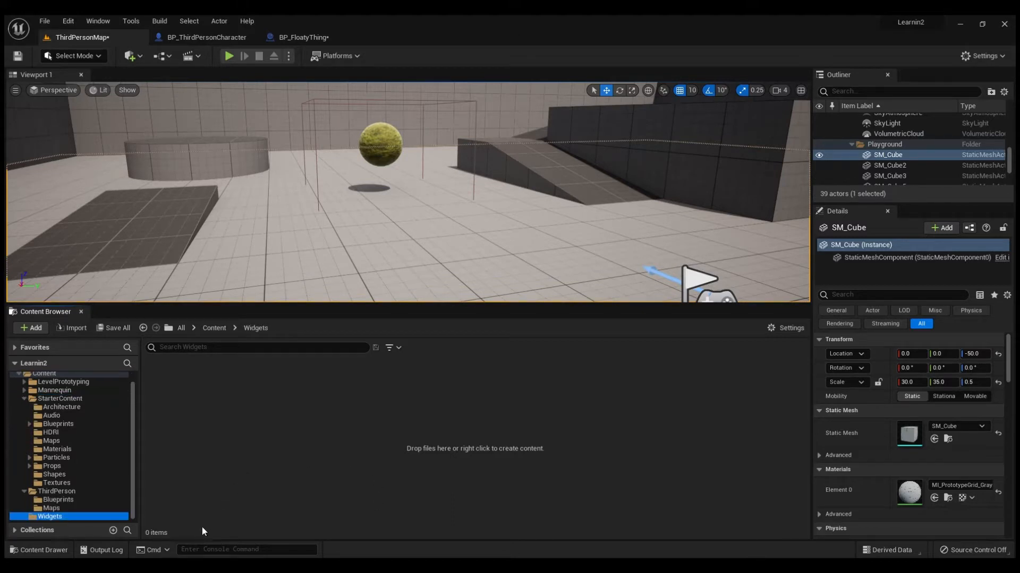
Create a Widget Blueprint named W_Hud in the Widgets folder and open it
left_click(196, 402)
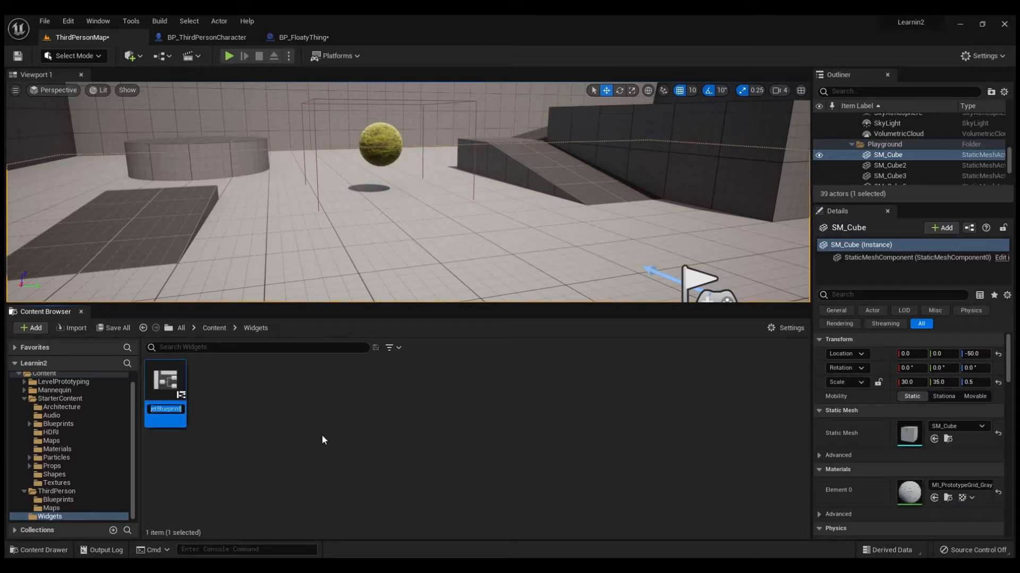
type("W_Hud")
key("Return")
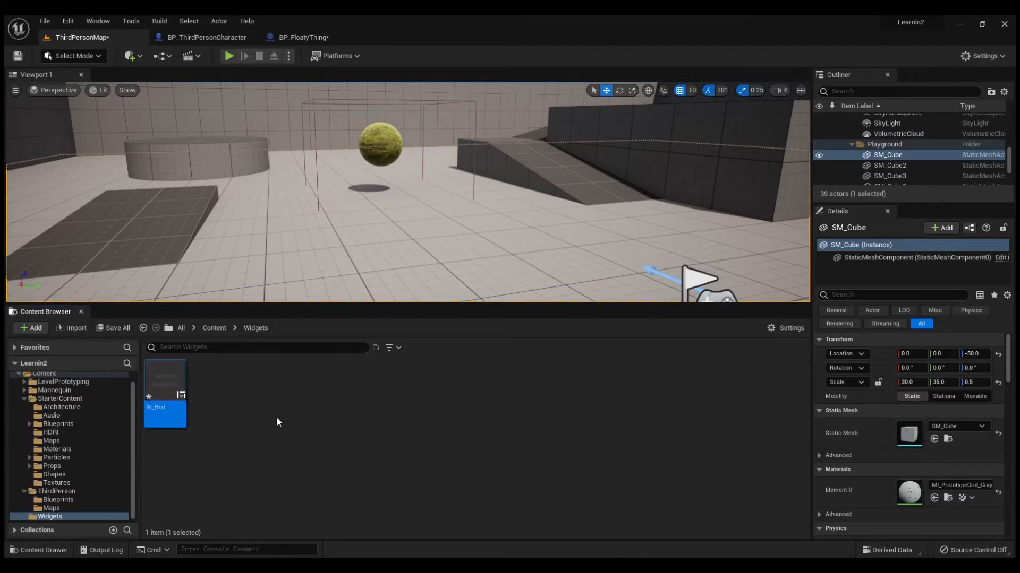
double_click(180, 390)
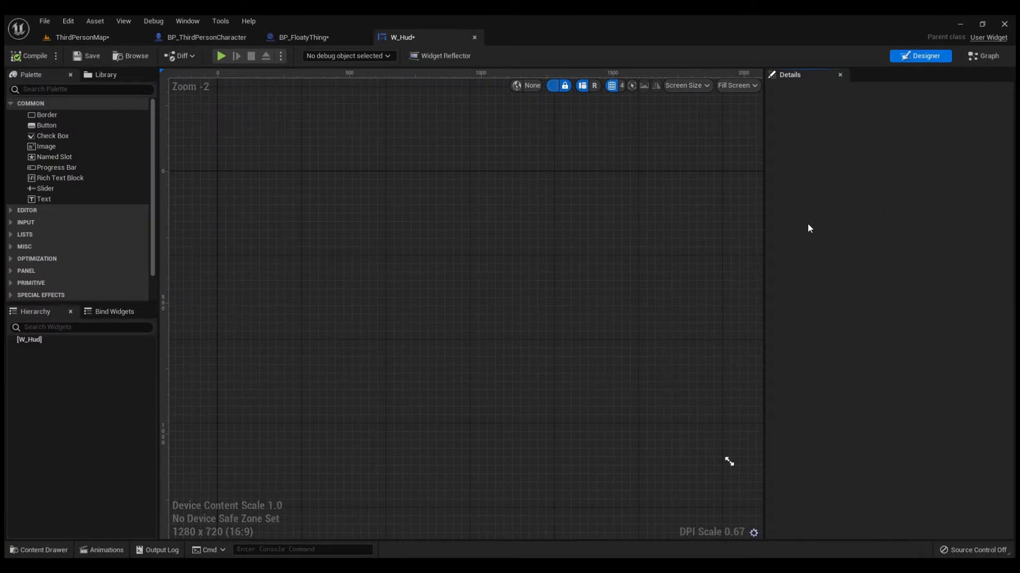
Compare the viewport and event graph of BP_ThirdPersonCharacter with the designer and graph views of W_Hud
left_click(204, 37)
left_click(196, 76)
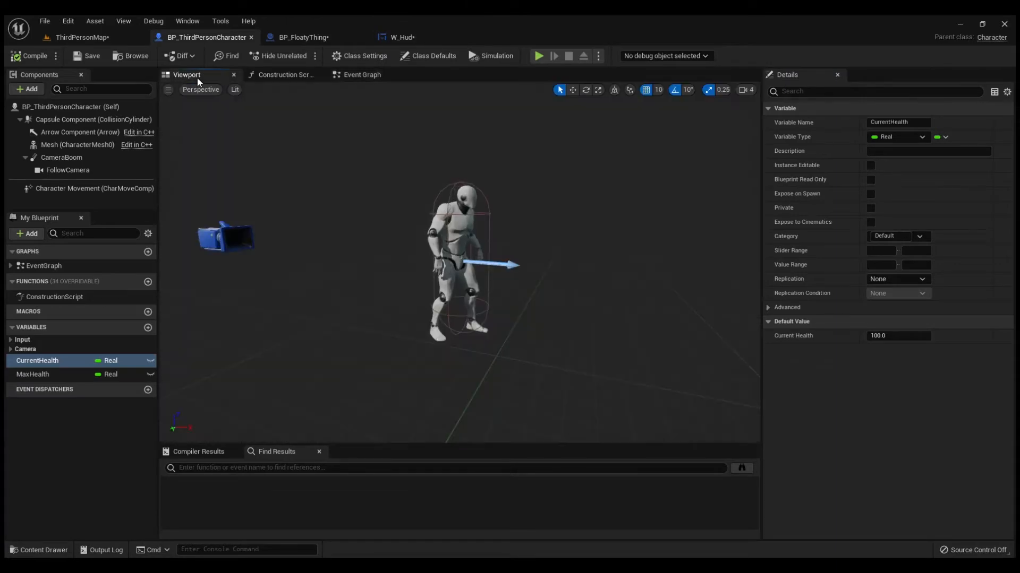
left_click(400, 37)
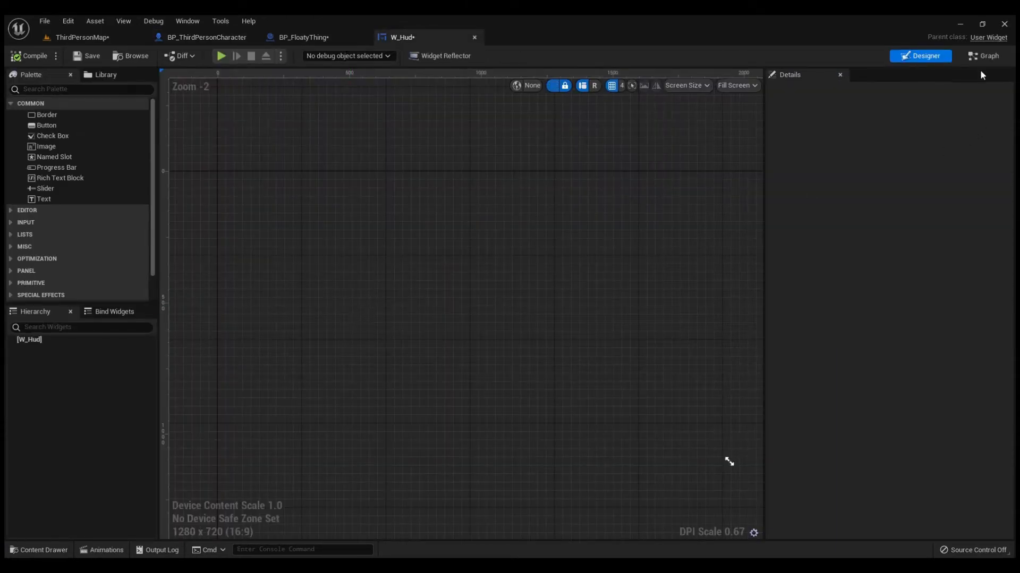
left_click(980, 55)
left_click(228, 36)
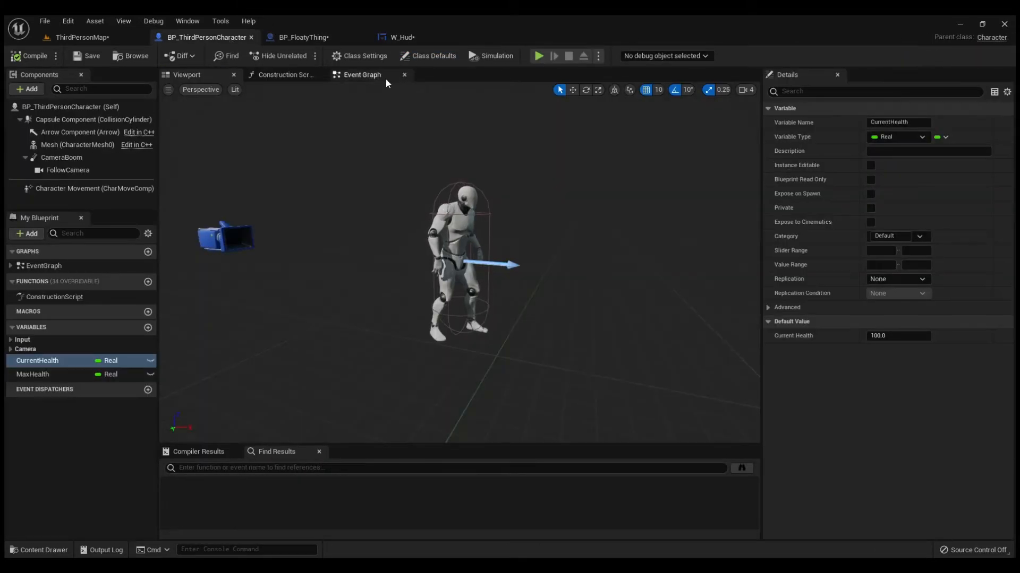
left_click(372, 76)
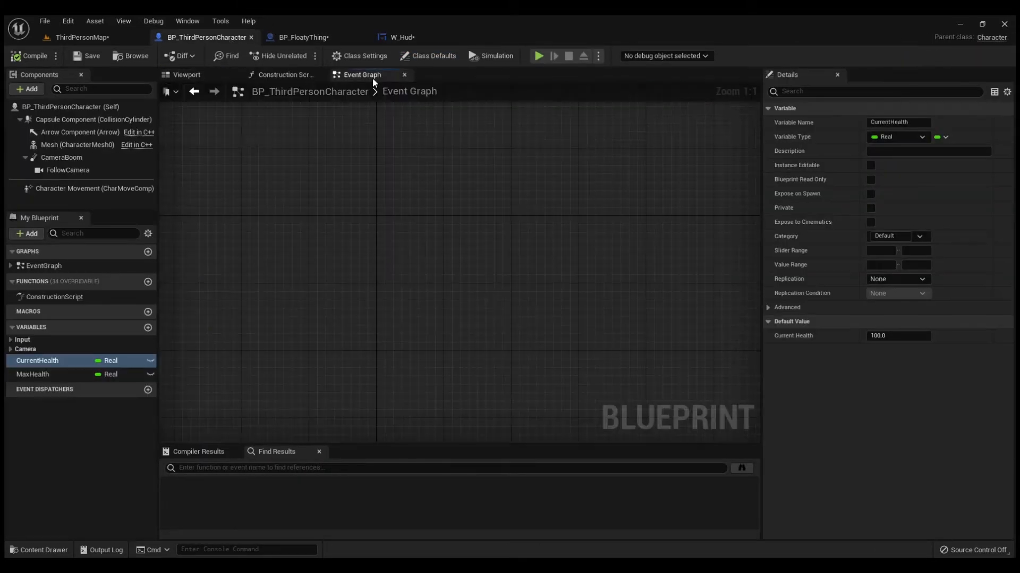
Switch to W_Hud and show its designer view
left_click(400, 37)
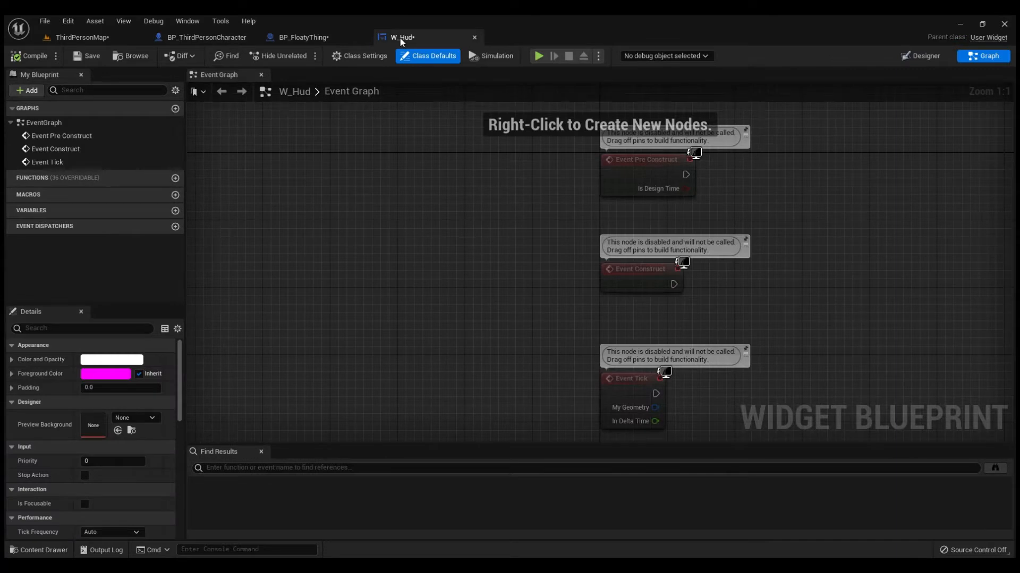
left_click(920, 57)
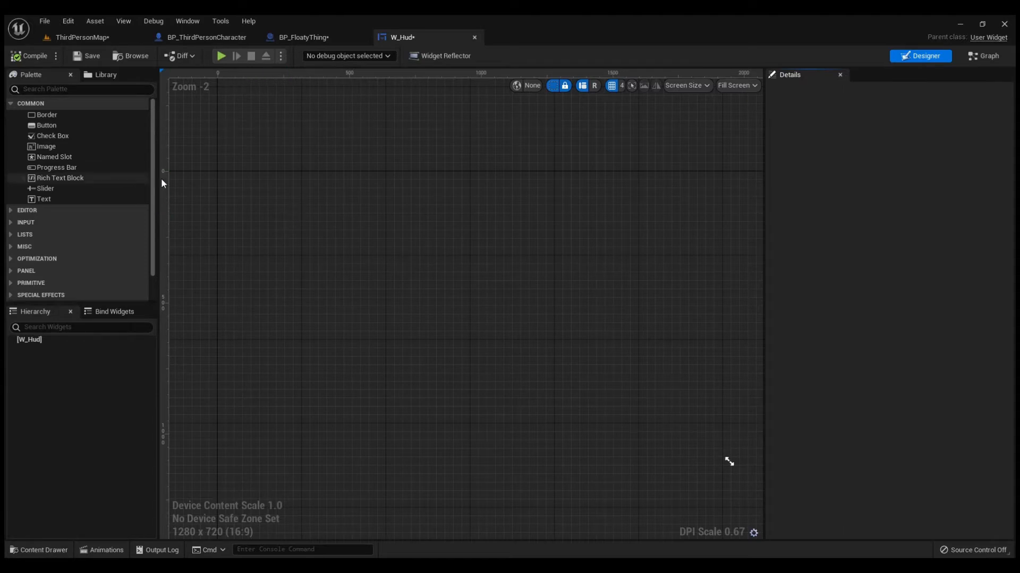
Try placing a Progress Bar directly in the empty W_Hud widget and delete it again
left_click(67, 169)
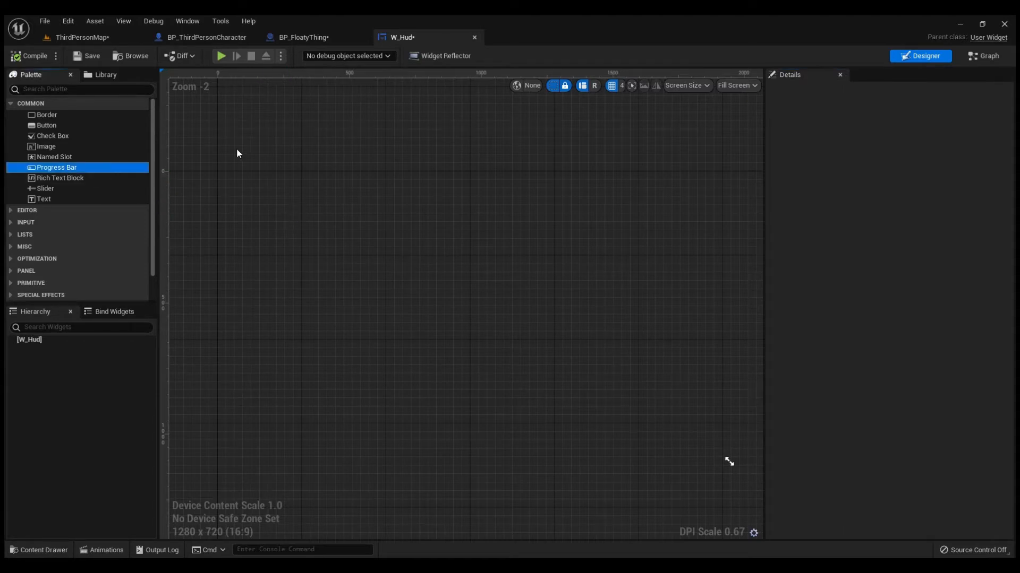
left_click_drag(254, 145, 253, 145)
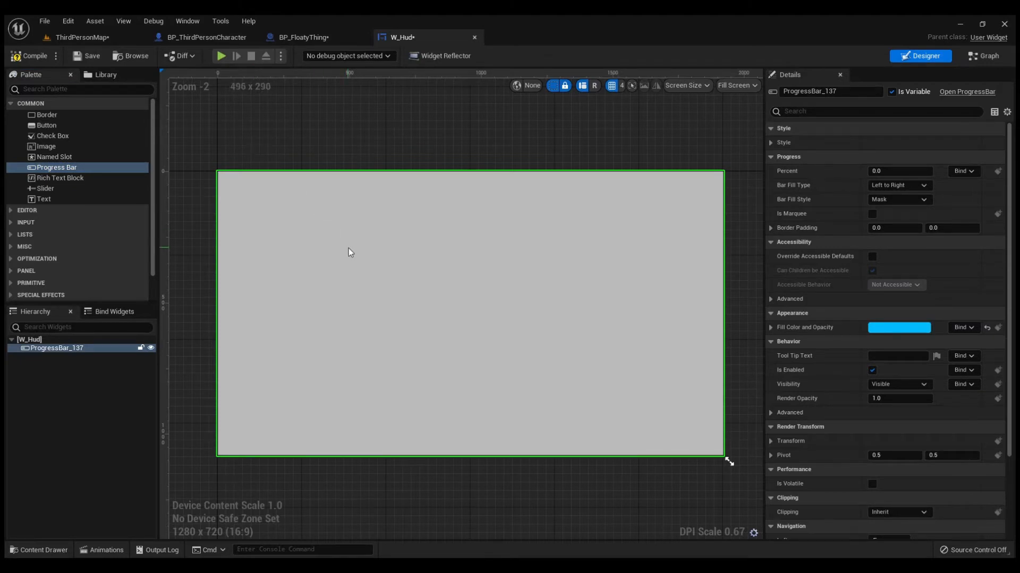
scroll(475, 310, "down", 2)
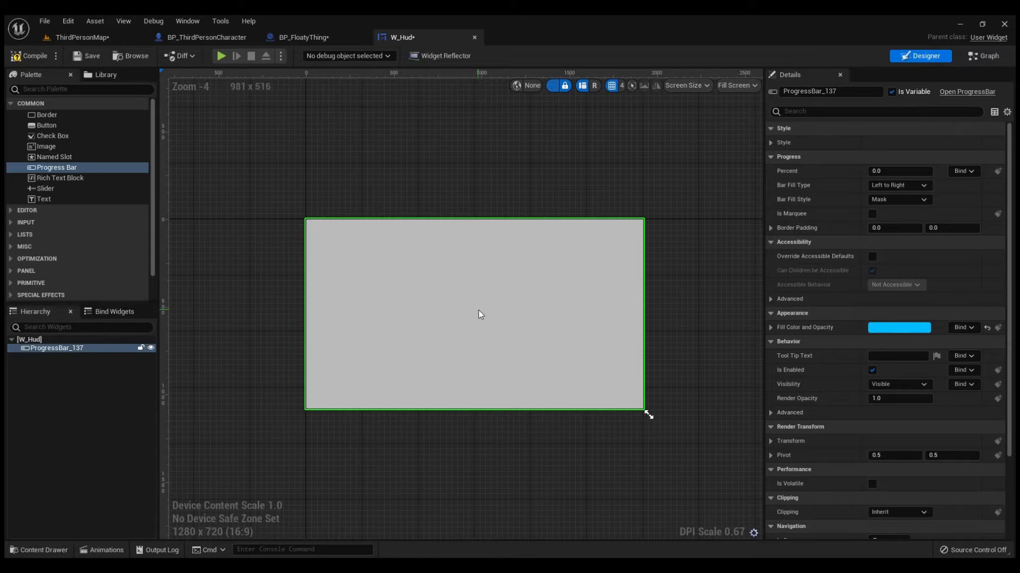
key("Delete")
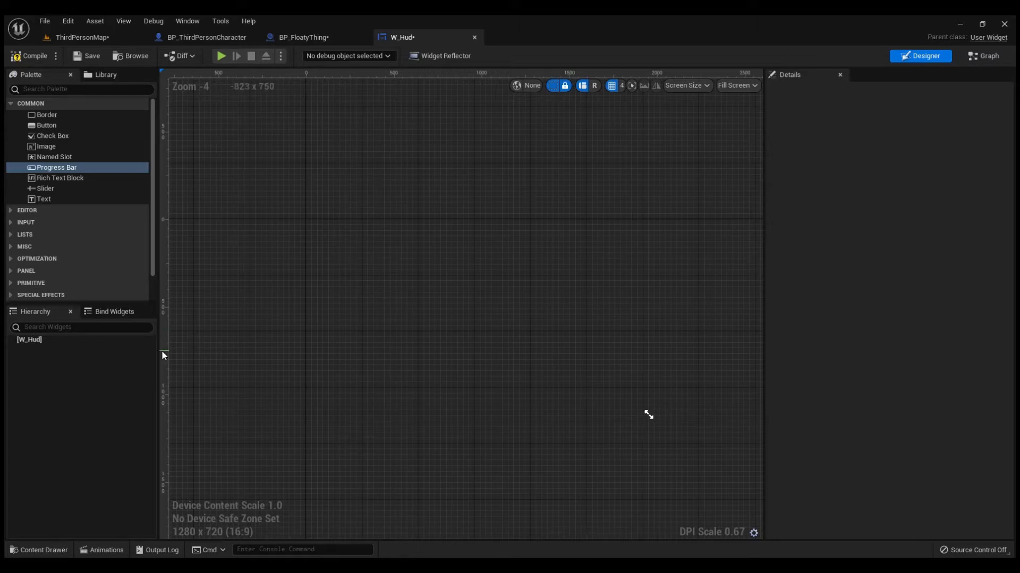
Add a Canvas Panel to W_Hud, nested inside a Size Box within a Scale Box
left_click(86, 343)
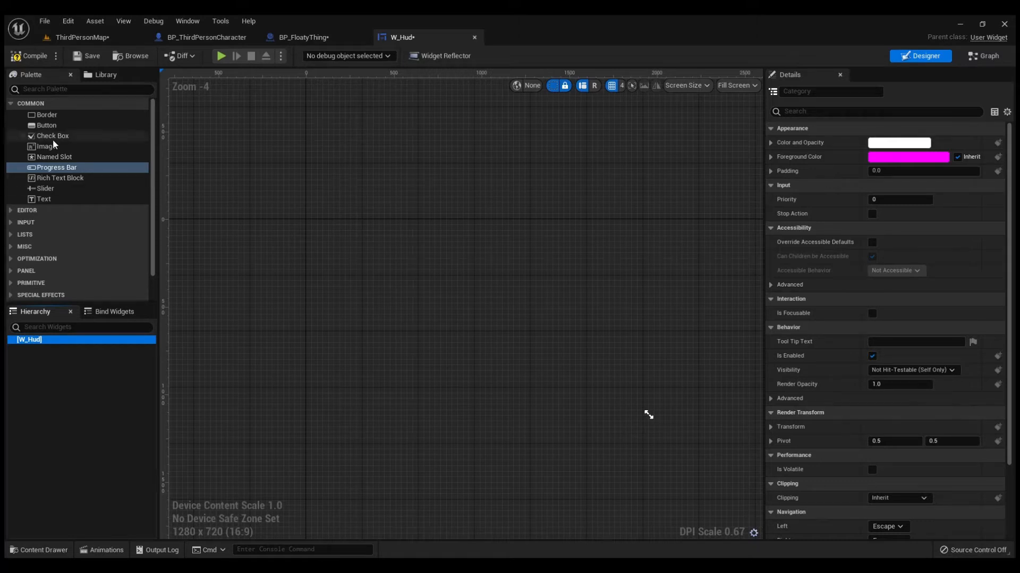
left_click(59, 88)
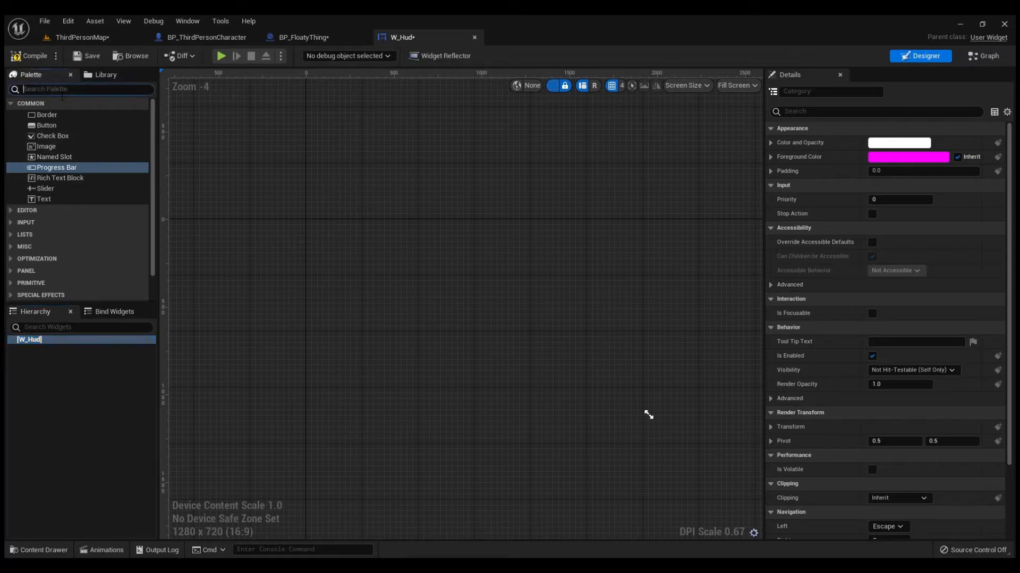
type("canv")
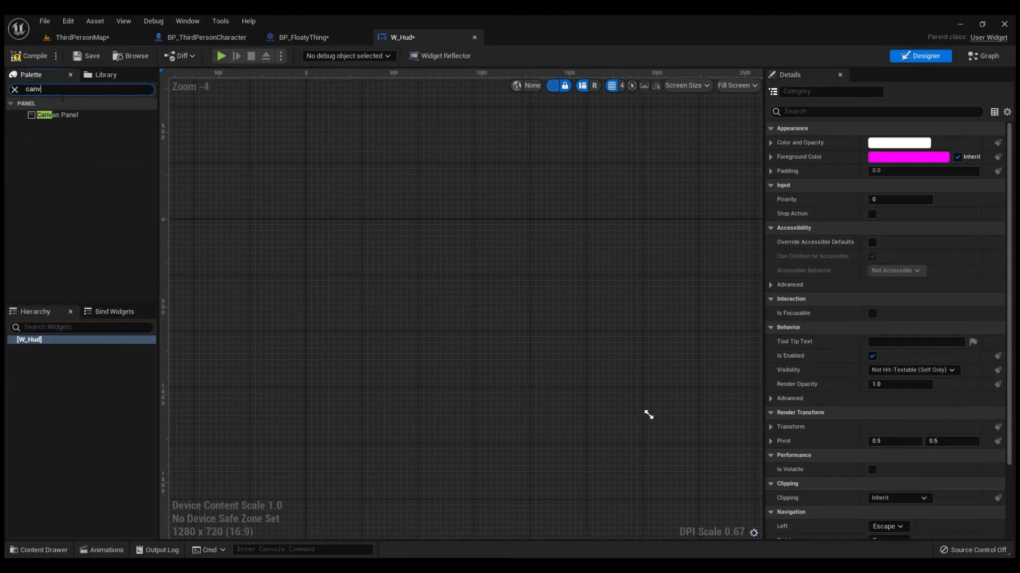
left_click_drag(58, 115, 474, 289)
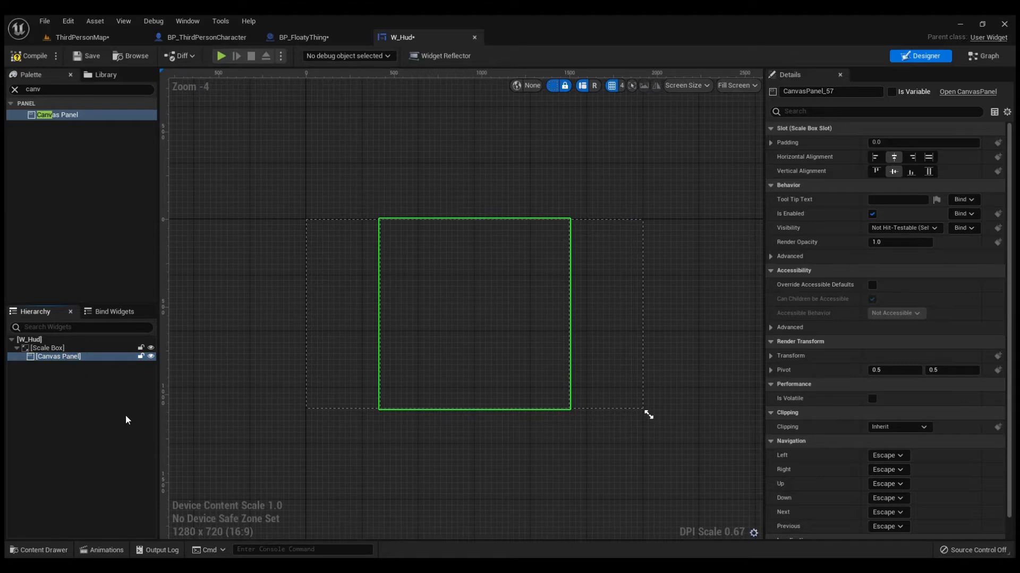
key("ctrl+z")
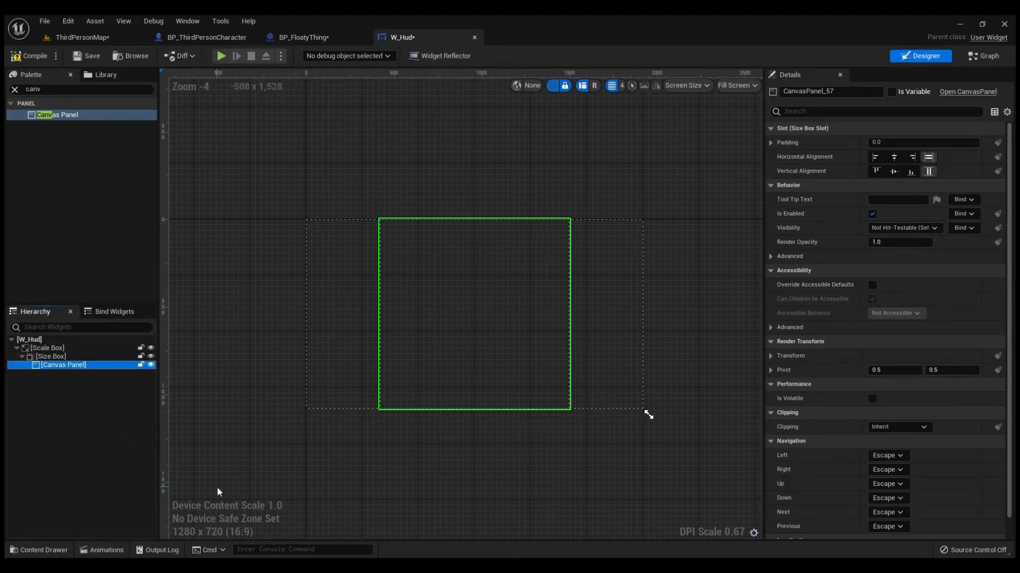
Enable the Size Box's width and height overrides and set them to 1920 and 1080
left_click(61, 357)
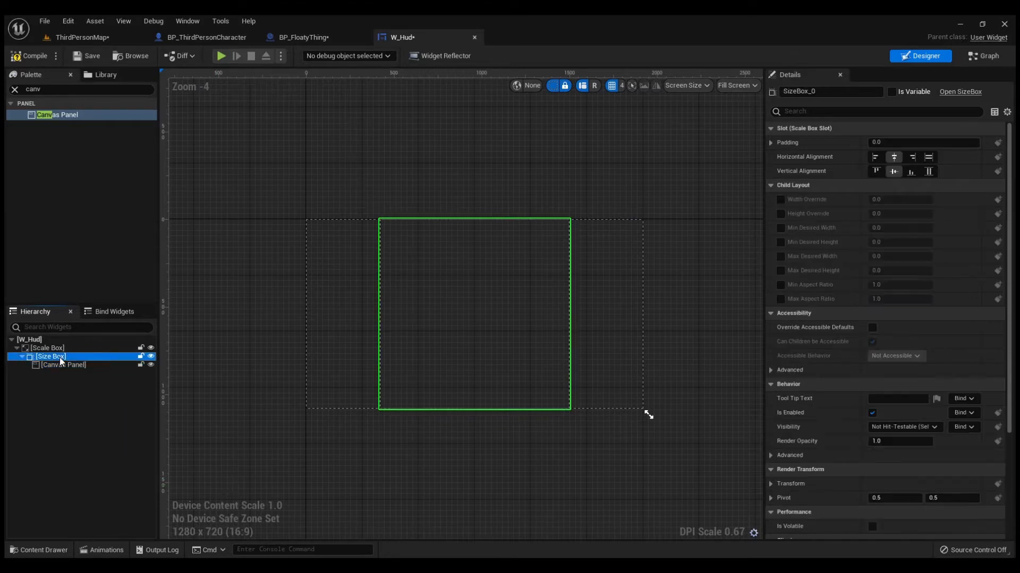
left_click(780, 200)
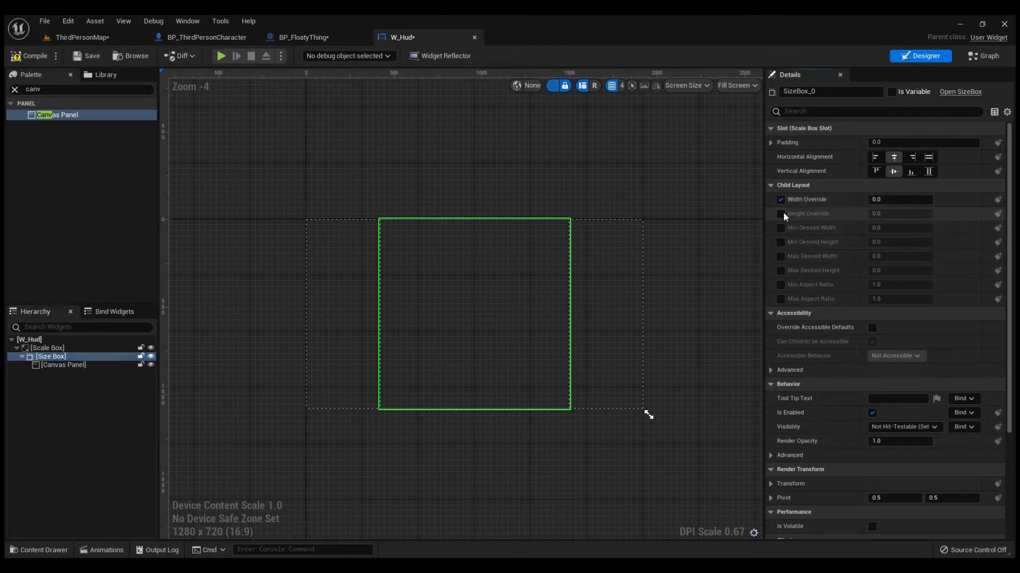
left_click(781, 214)
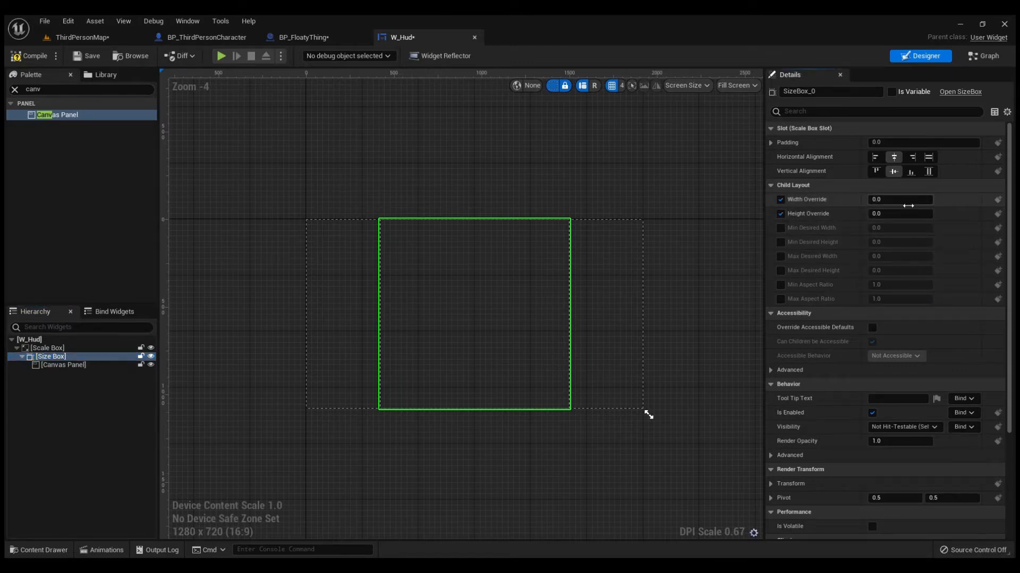
left_click(908, 205)
type("1920")
key("Tab")
type("1080")
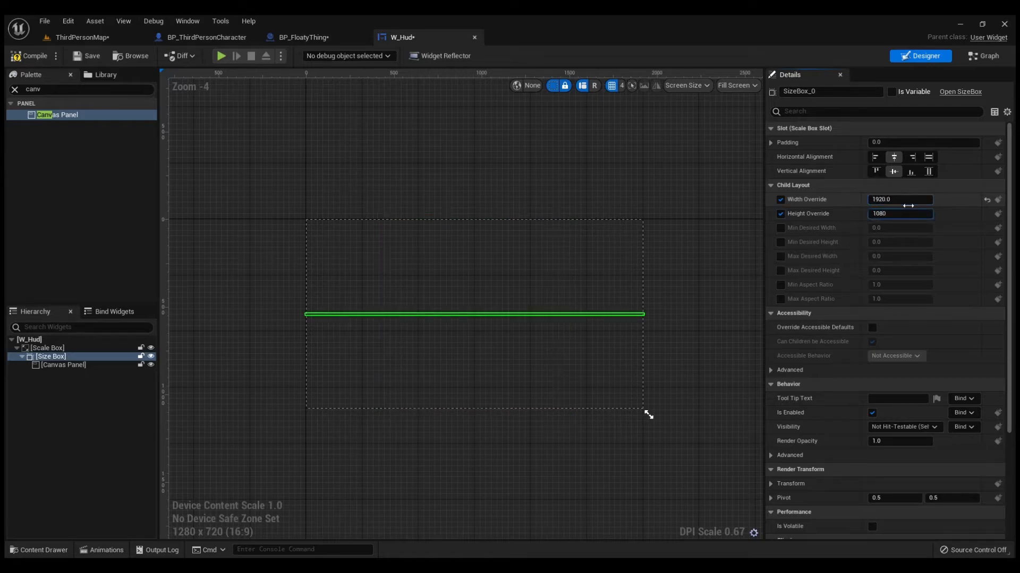
key("Return")
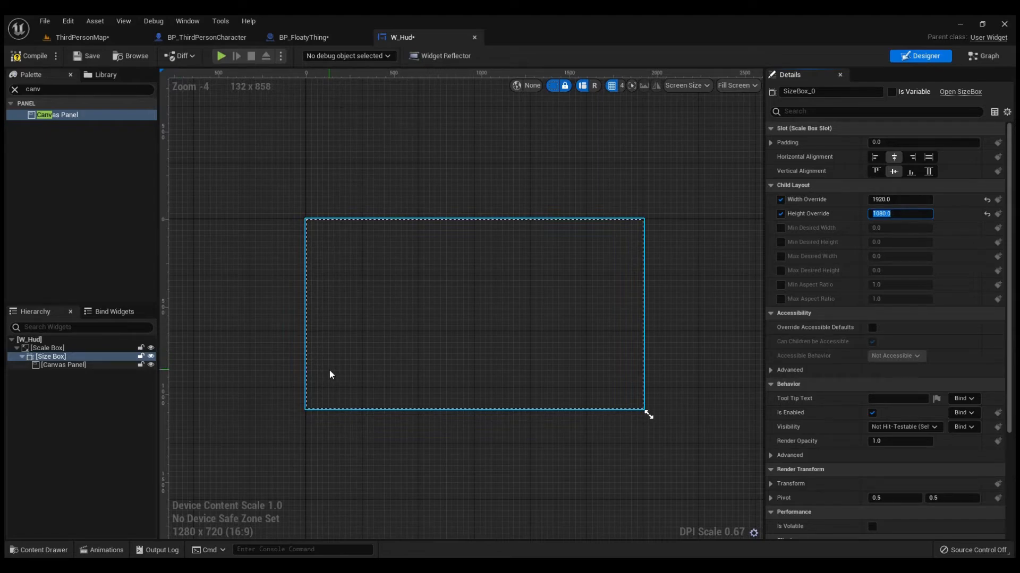
Place a Text block reading "This is the hud" on the canvas at about X 184, Y 168, and compile and save W_Hud
scroll(370, 337, "up", 2)
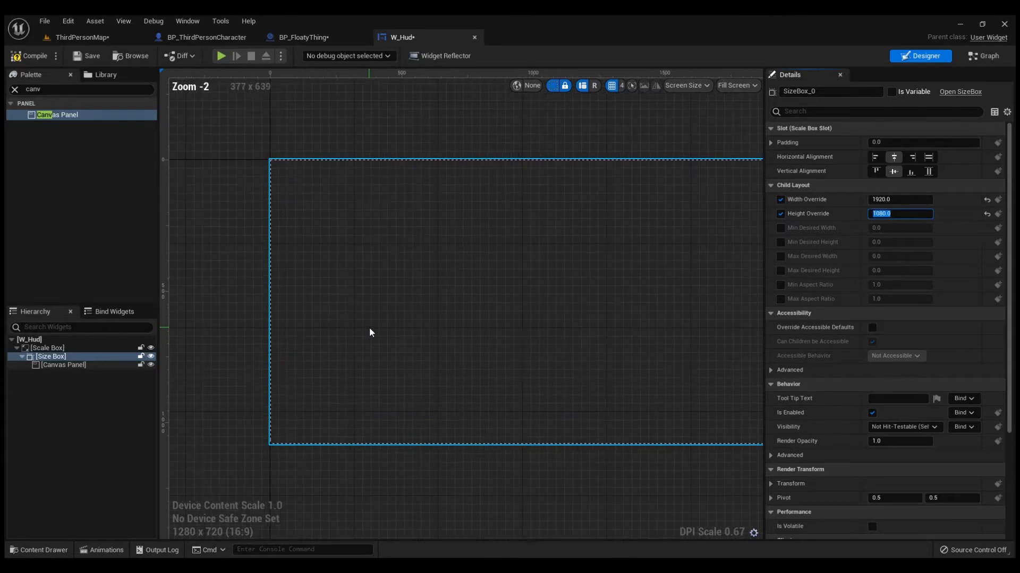
right_click_drag(639, 125, 606, 131)
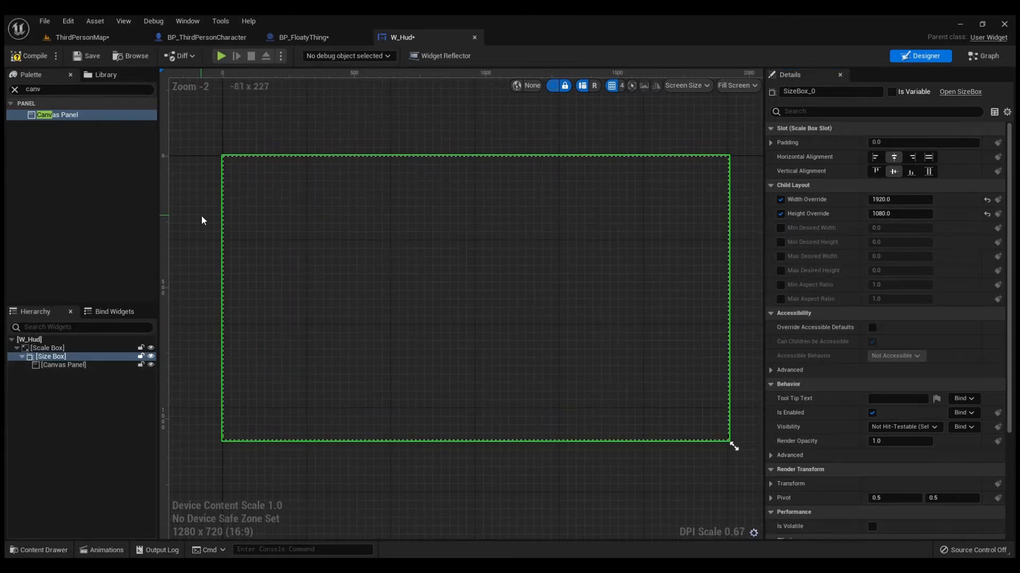
left_click(15, 90)
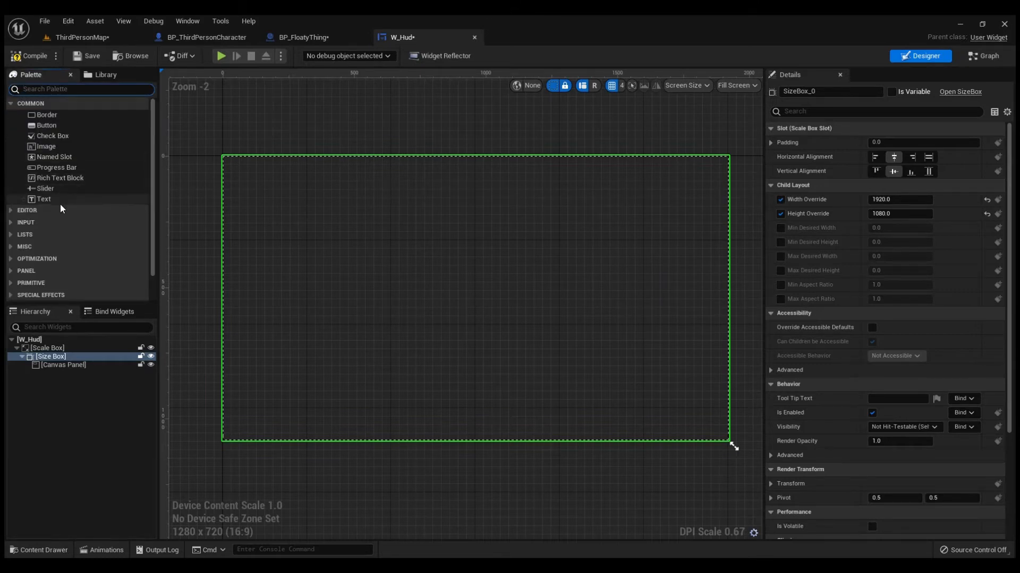
left_click_drag(42, 200, 272, 206)
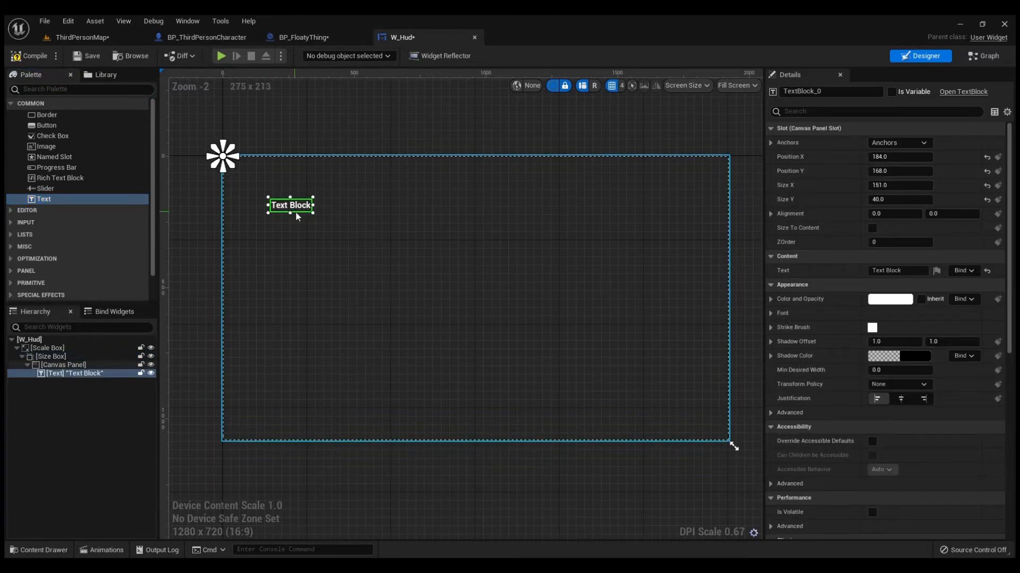
left_click(921, 272)
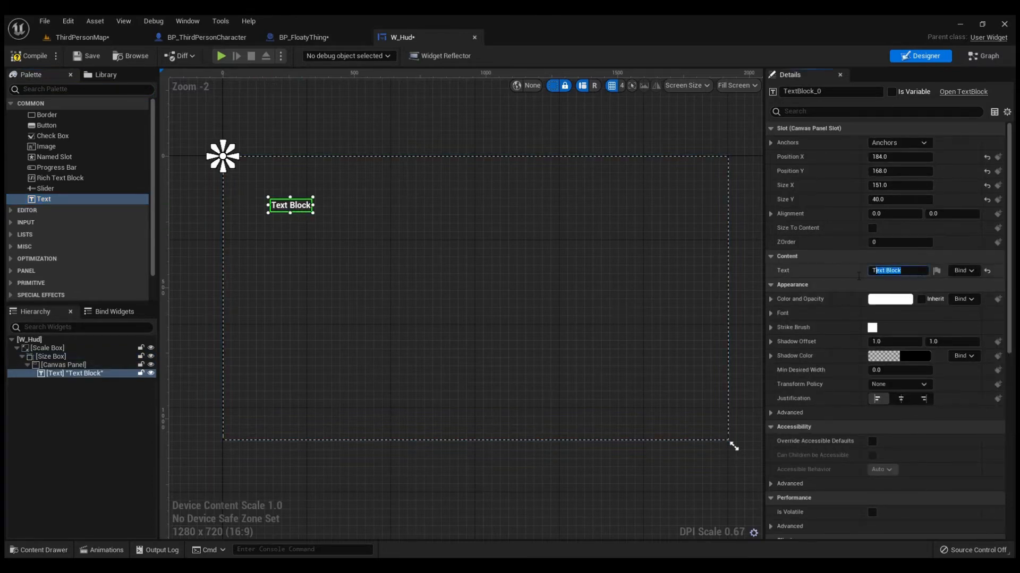
type("is the hud")
left_click(26, 57)
left_click(82, 58)
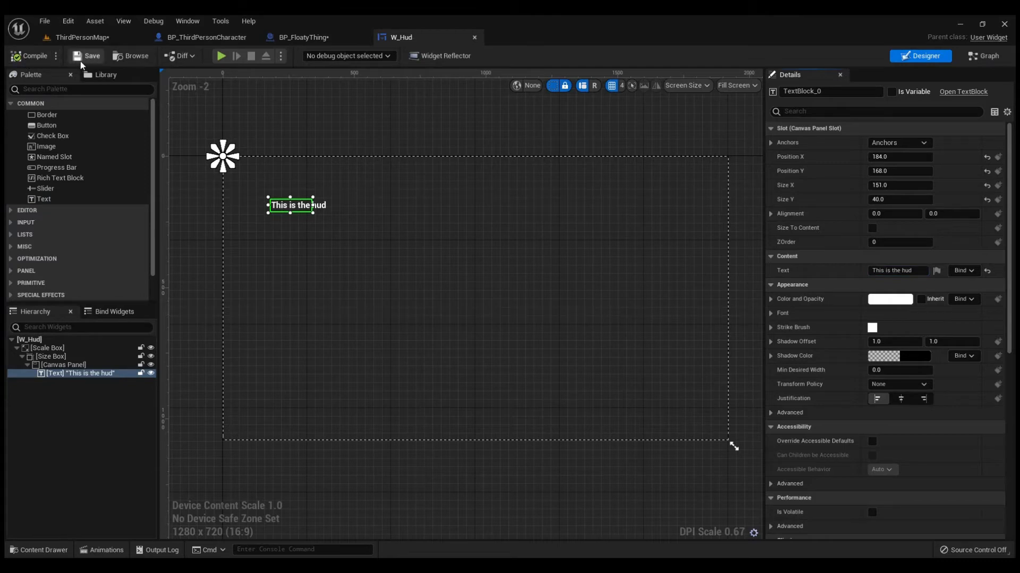
Add an Event BeginPlay node in empty space below the existing nodes of BP_ThirdPersonCharacter's event graph
left_click(97, 38)
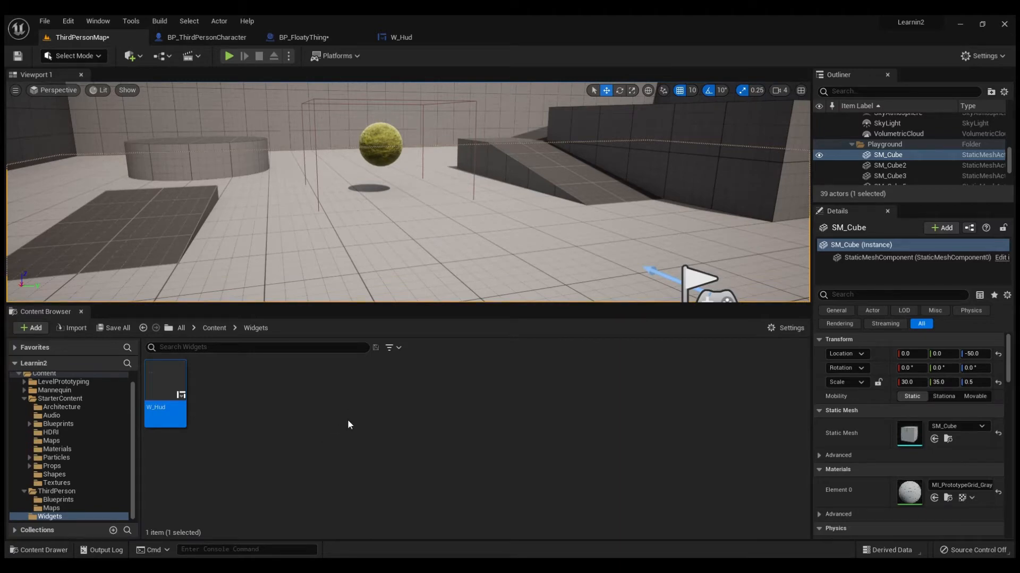
left_click(201, 35)
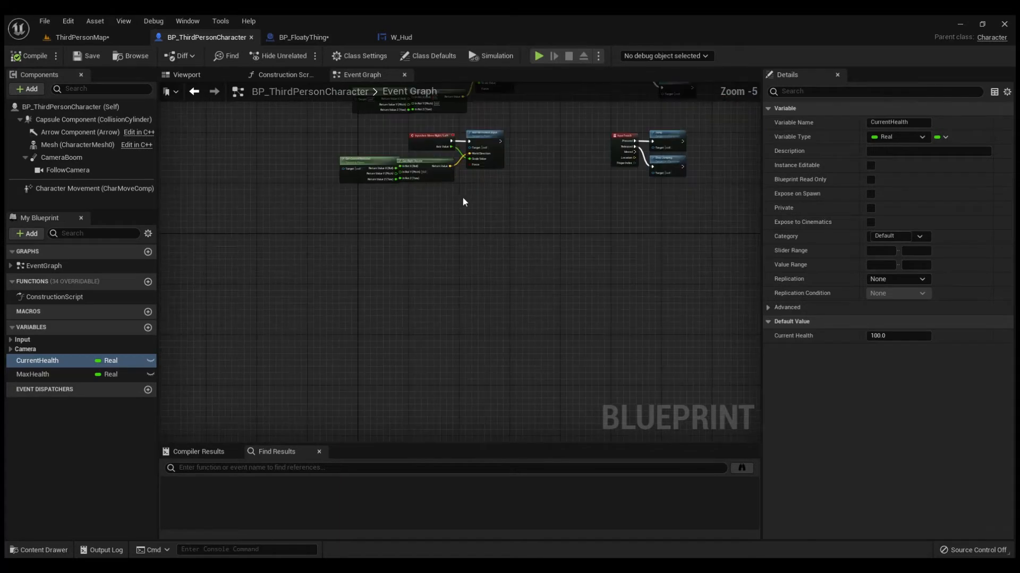
right_click_drag(463, 201, 432, 441)
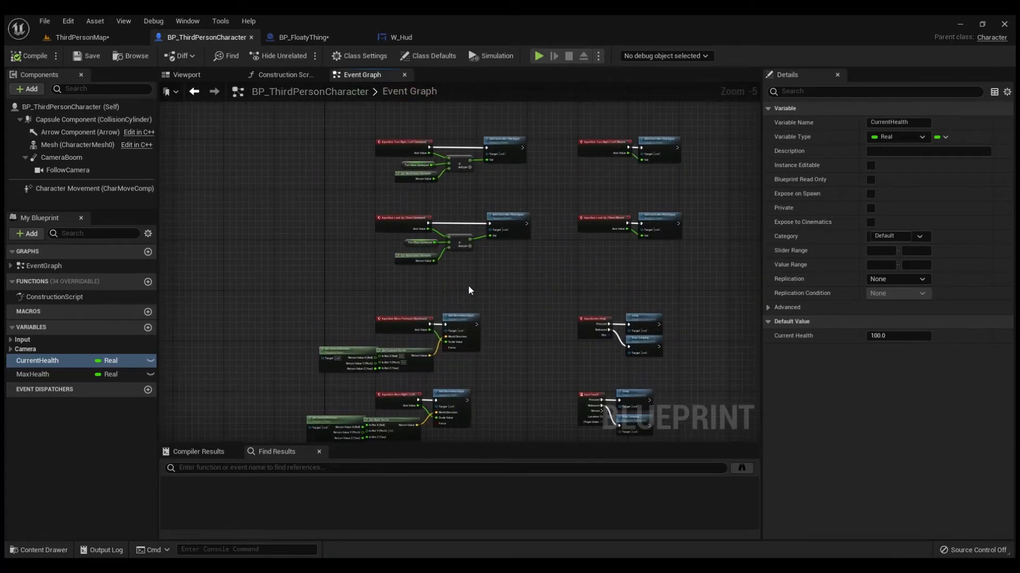
right_click_drag(467, 284, 444, 217)
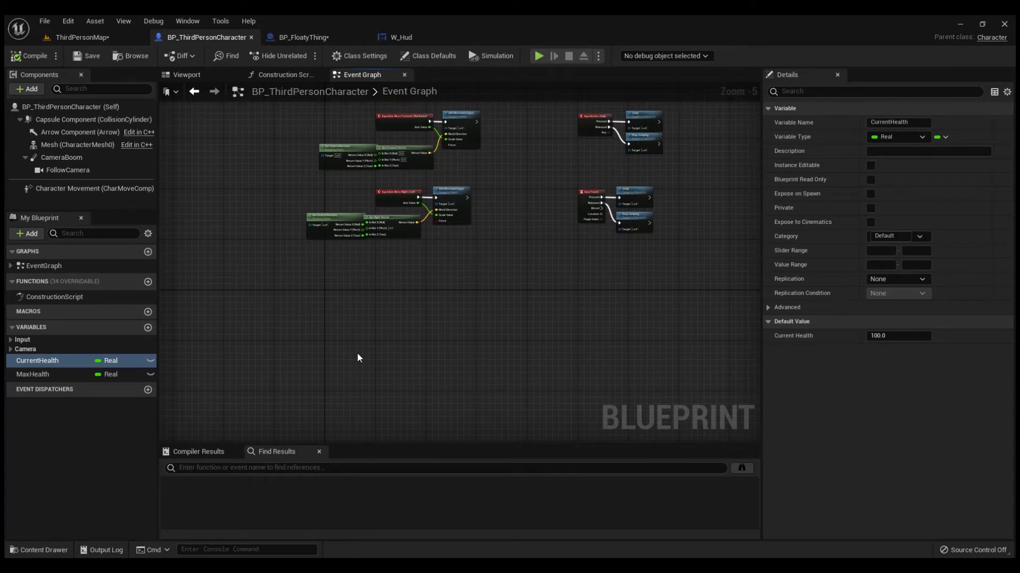
key("ctrl+z")
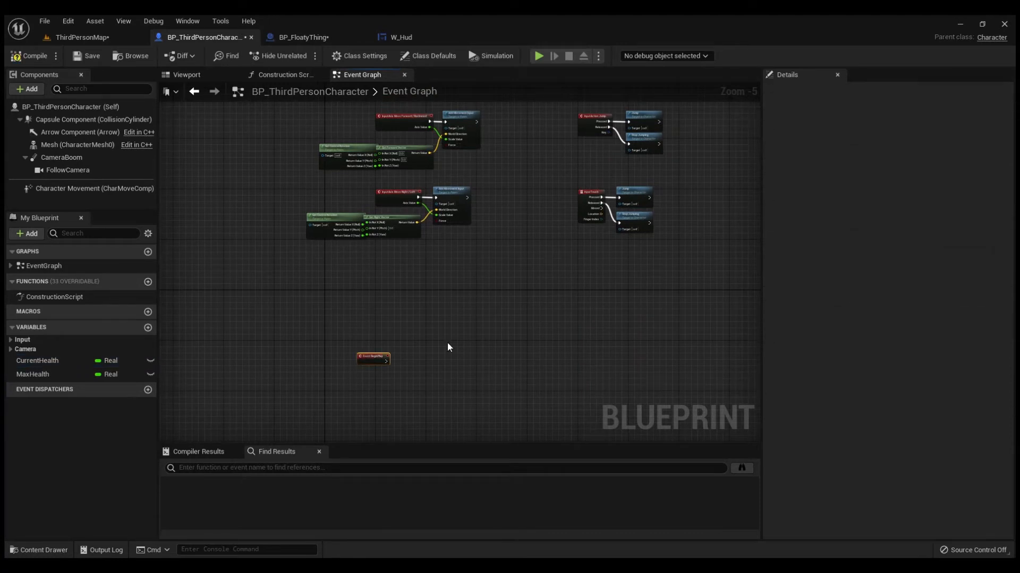
scroll(405, 375, "up", 4)
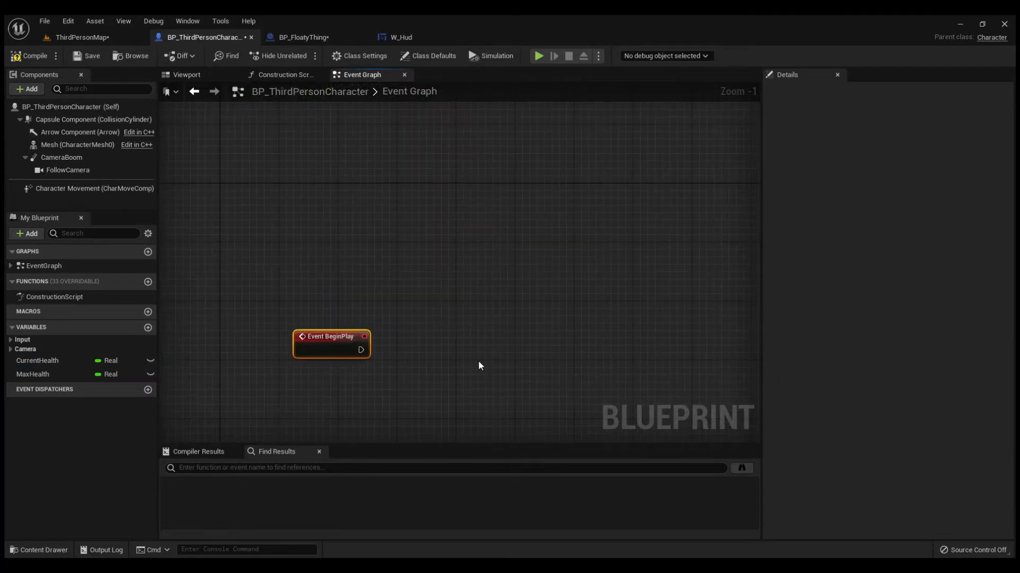
right_click_drag(444, 282, 465, 243)
Save the level and all modified blueprints from the ThirdPersonMap level
left_click(400, 36)
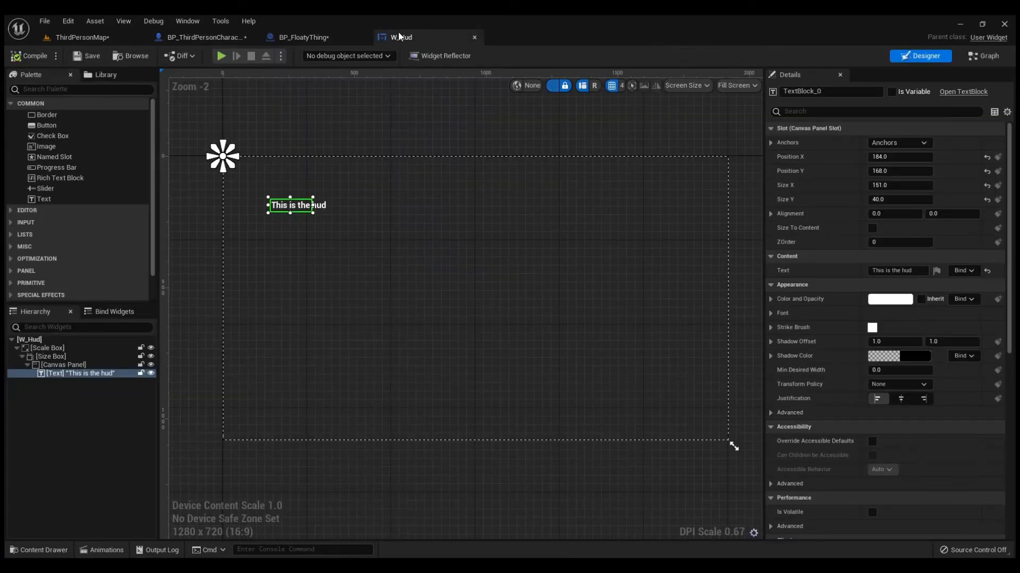
left_click(104, 38)
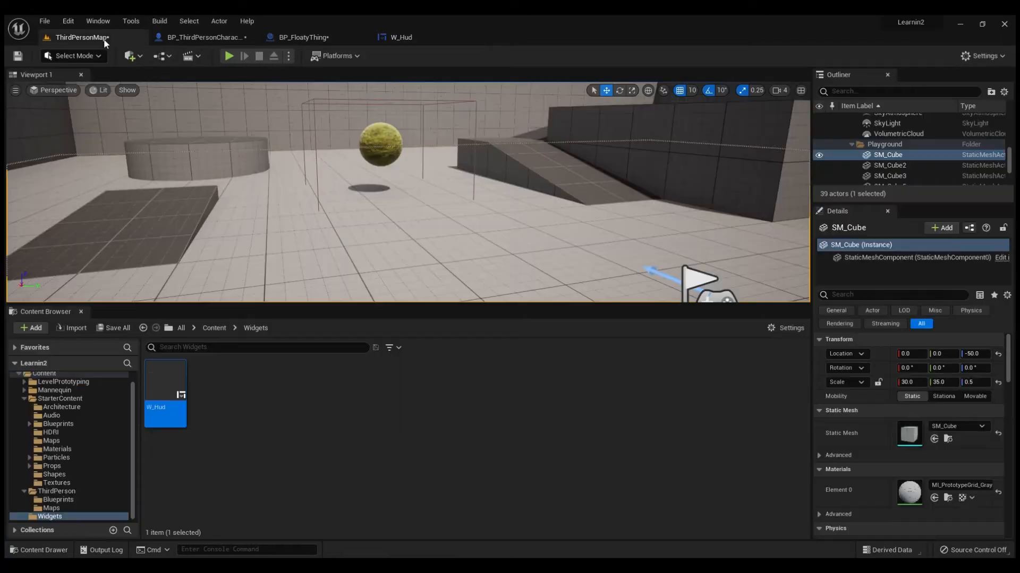
left_click(50, 20)
In BP_ThirdPersonCharacter, connect Event BeginPlay to a Create Widget node with class W_Hud, and feed its result into an Add to Player Screen node
left_click(218, 39)
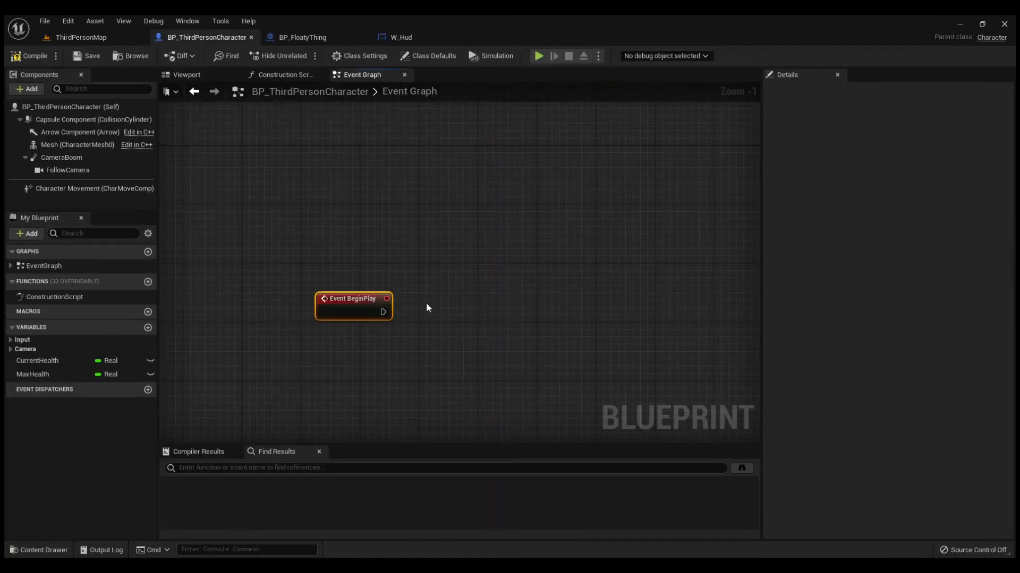
left_click_drag(390, 316, 430, 313)
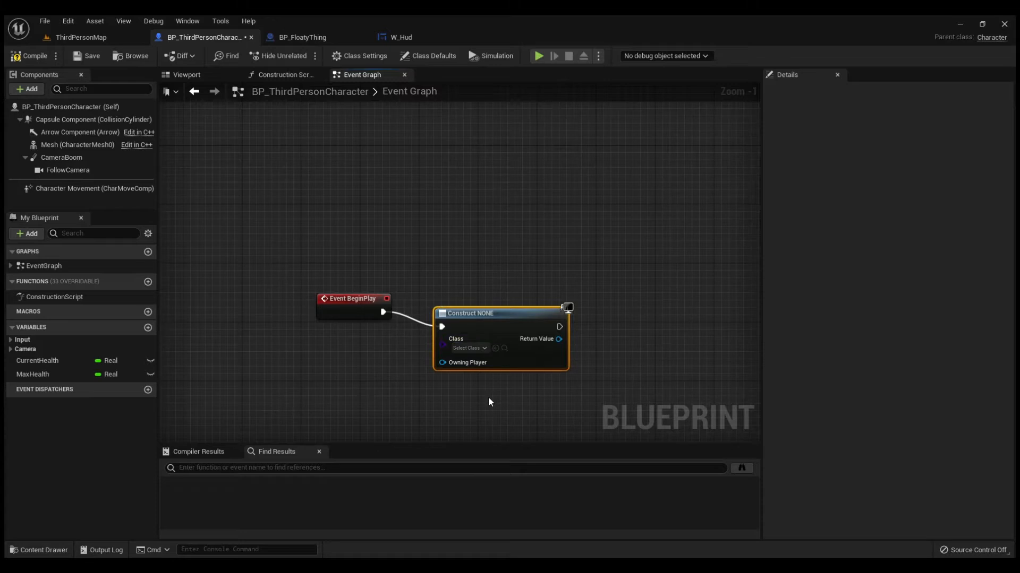
right_click_drag(534, 269, 395, 201)
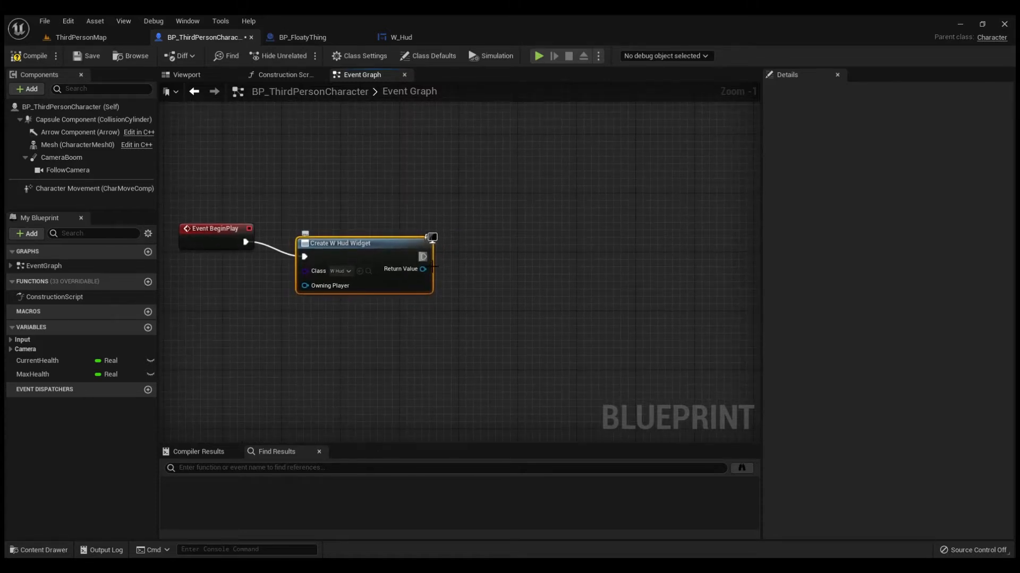
left_click_drag(423, 269, 494, 253)
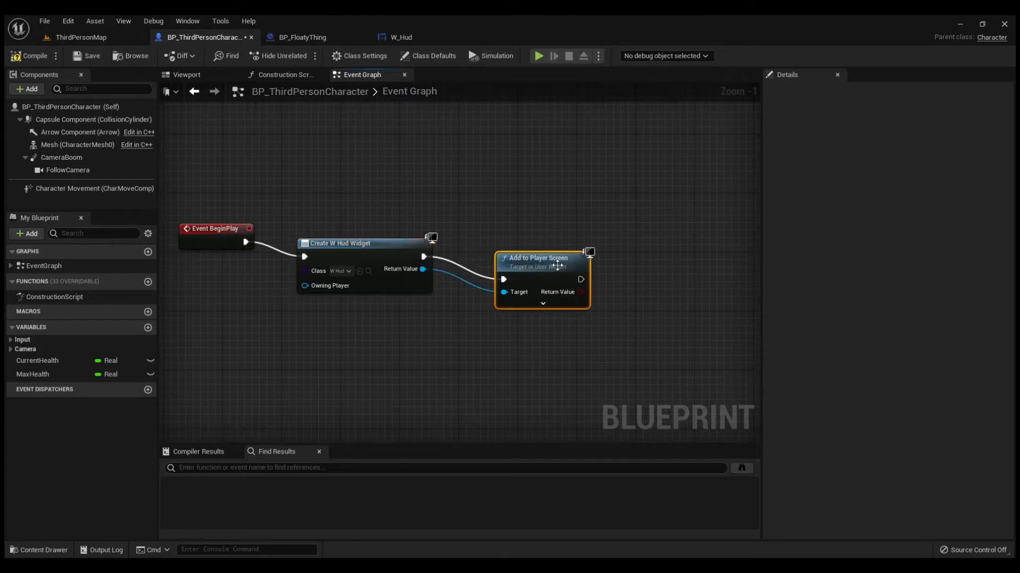
left_click_drag(564, 253, 578, 245)
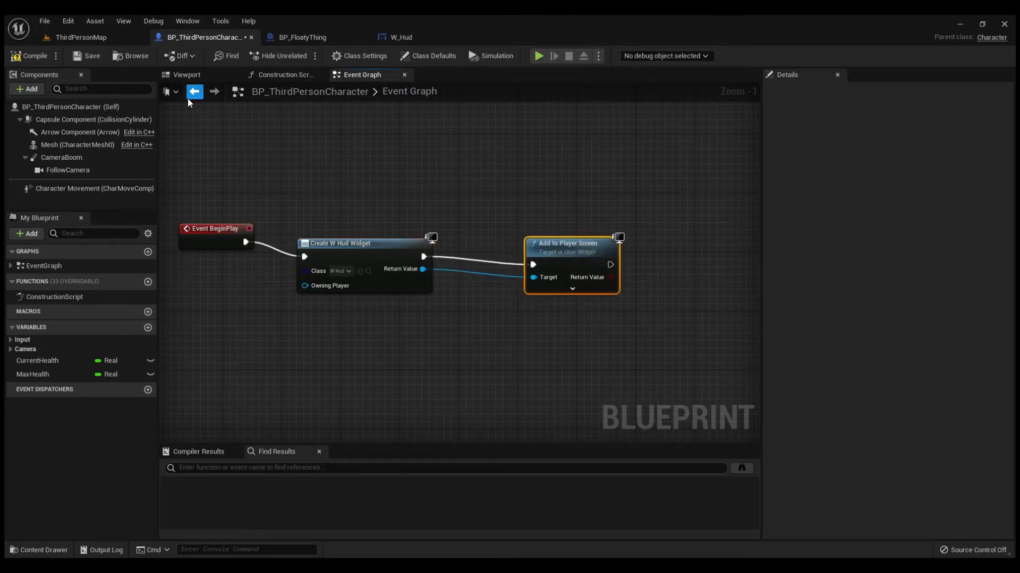
Compile and save BP_ThirdPersonCharacter and return to the ThirdPersonMap level
left_click(16, 54)
left_click(88, 55)
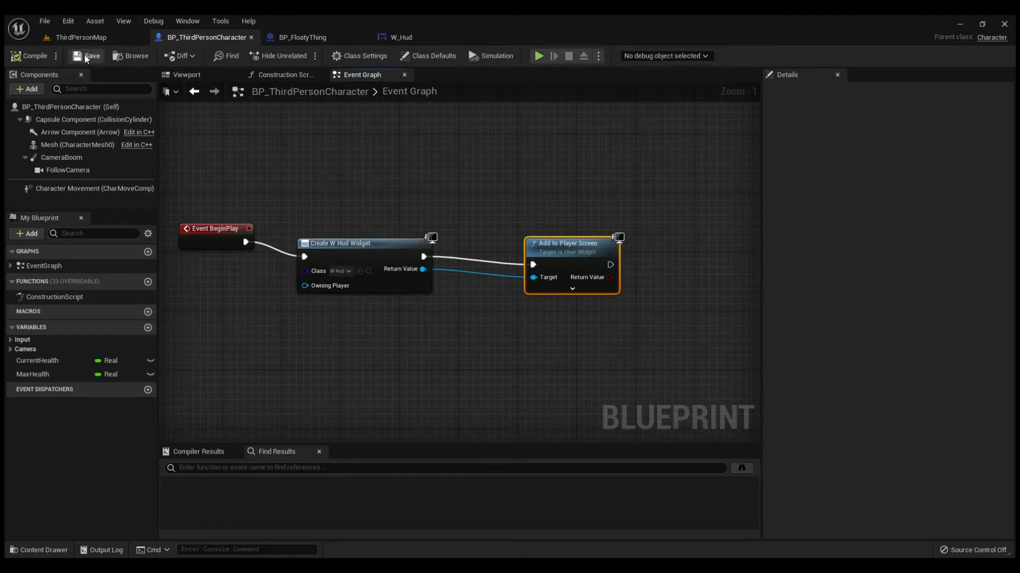
left_click(88, 39)
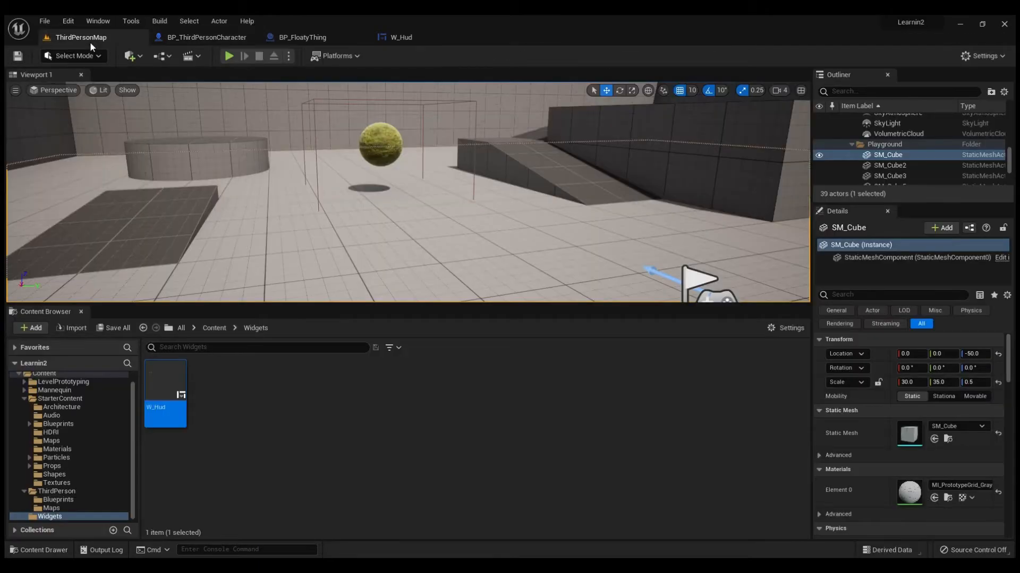
Play-test the level, running the character around to check the HUD text on screen, and stop the session
left_click(229, 57)
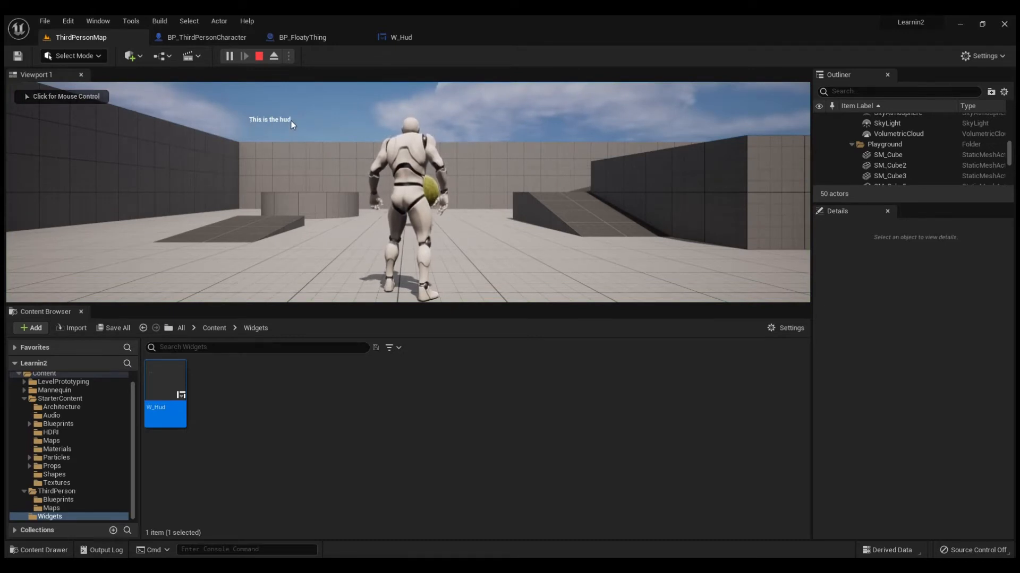
left_click(394, 138)
key("w")
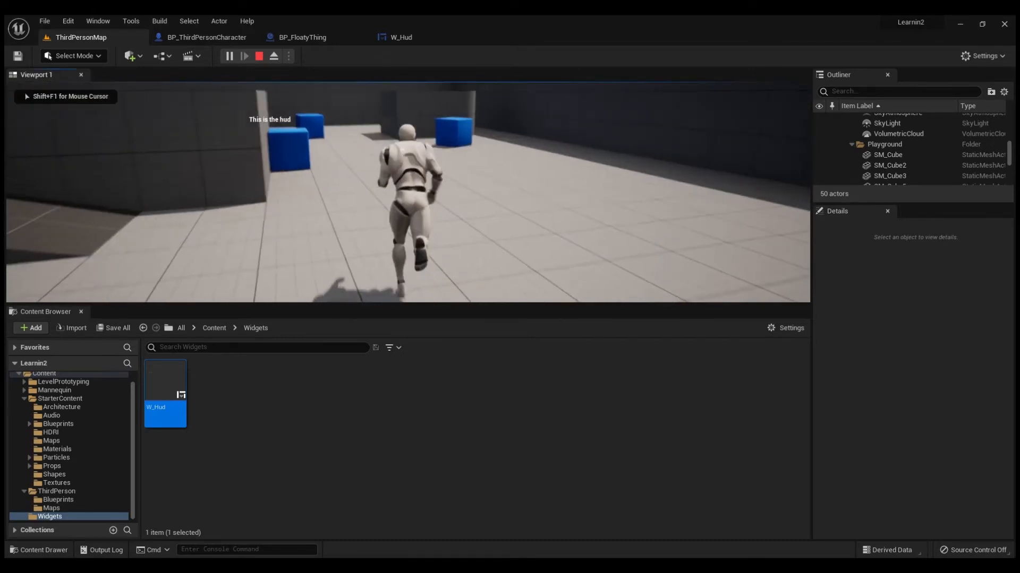
key("d")
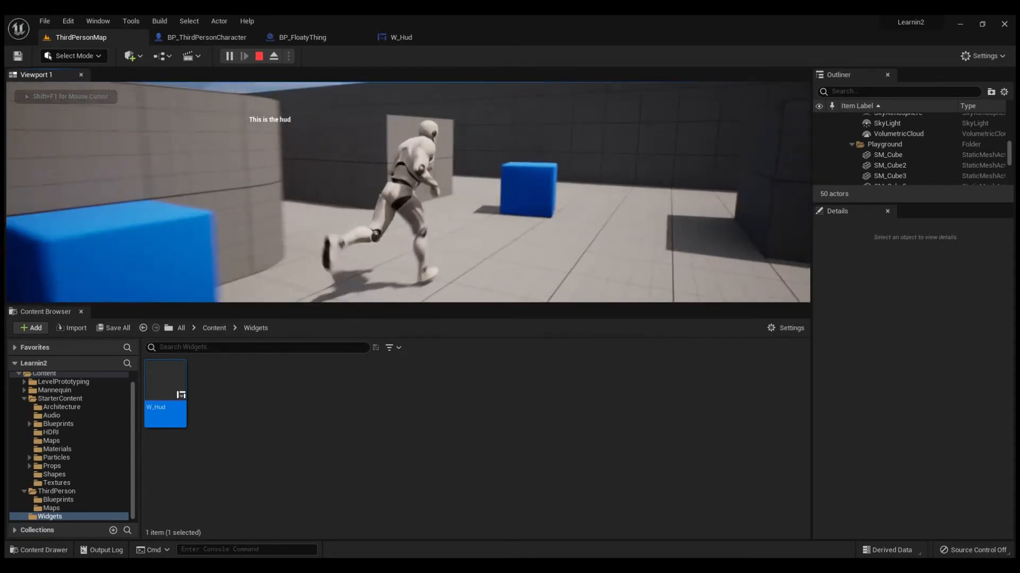
key("w")
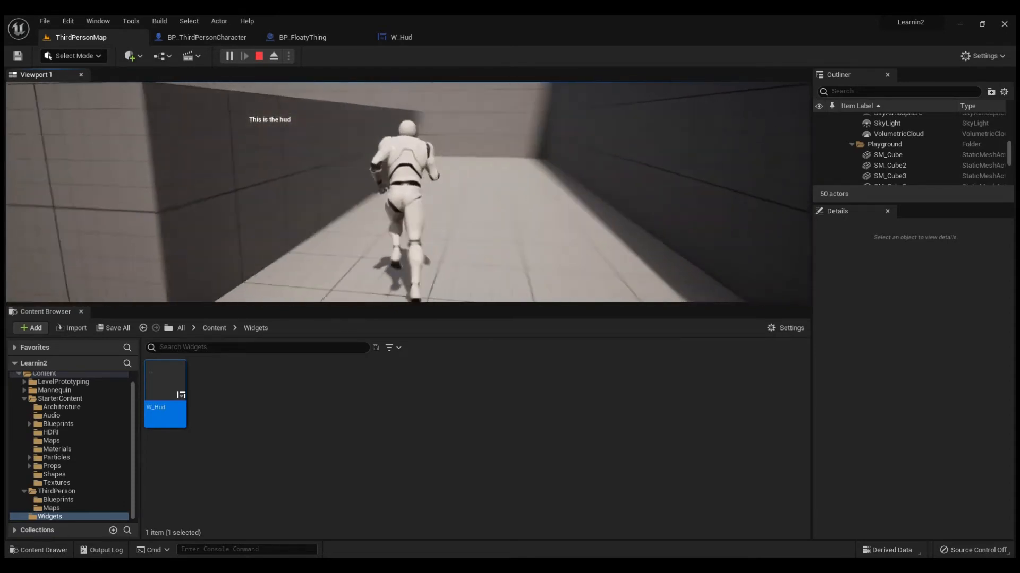
key("w")
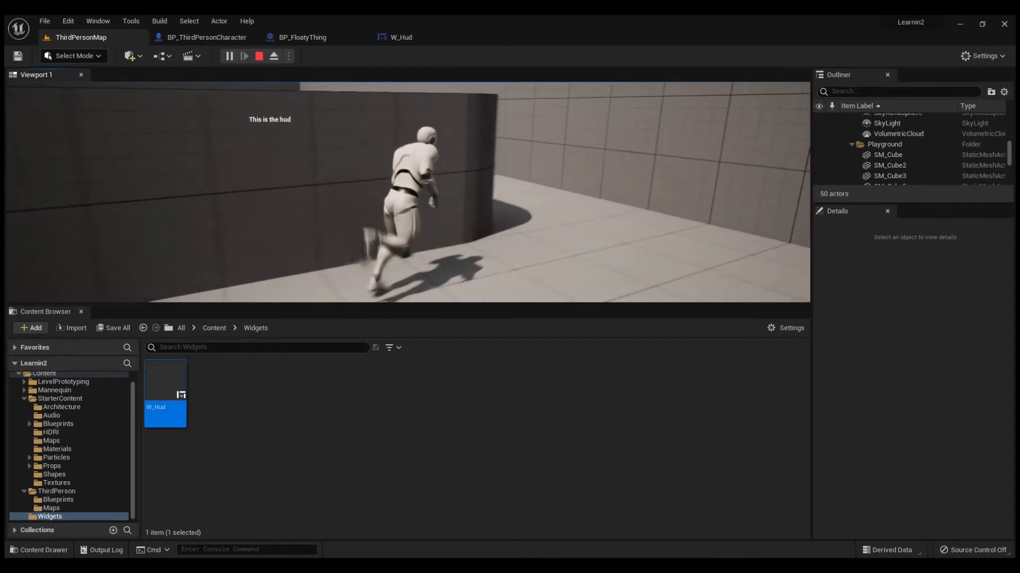
key("w")
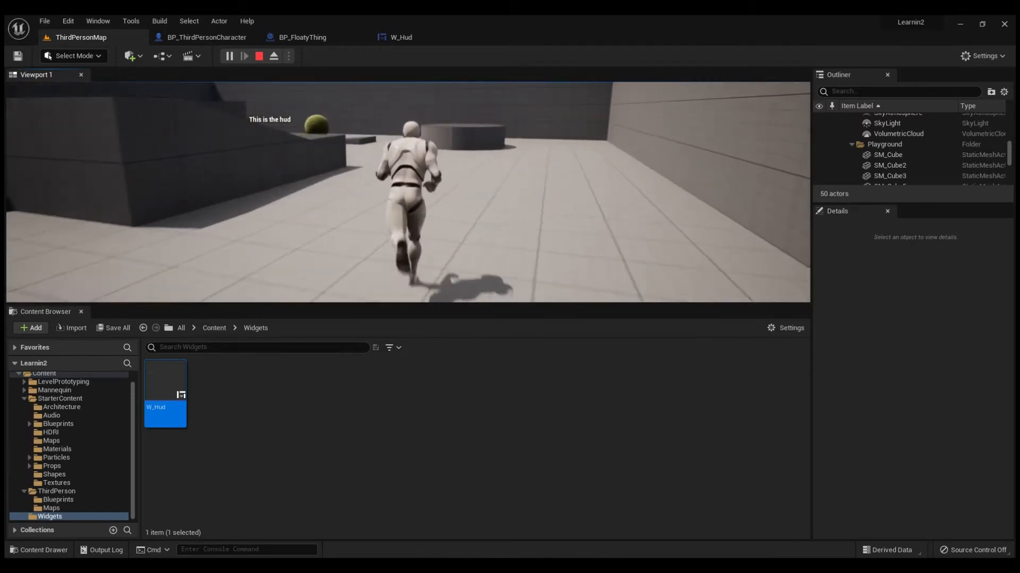
key("w")
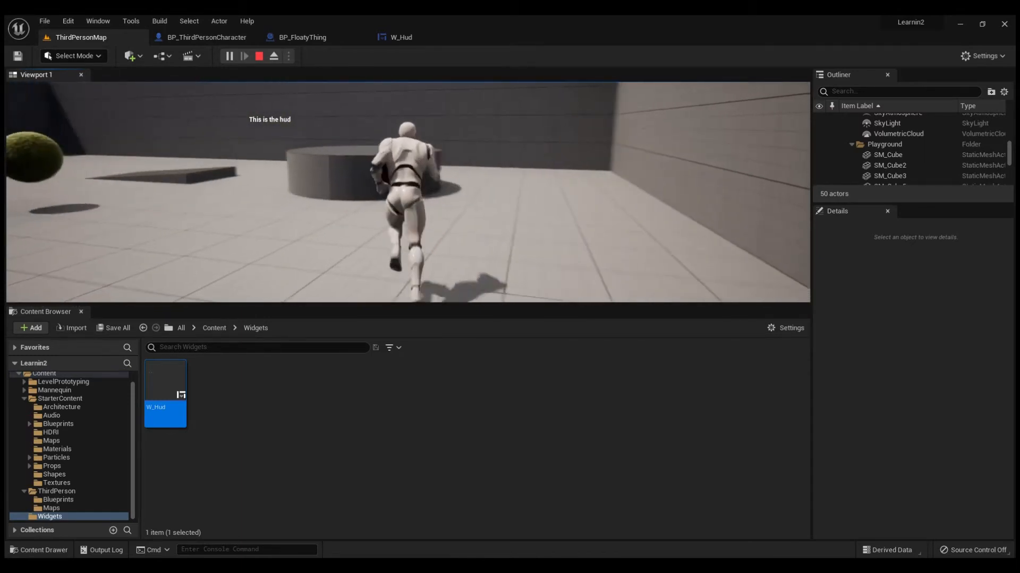
key("w")
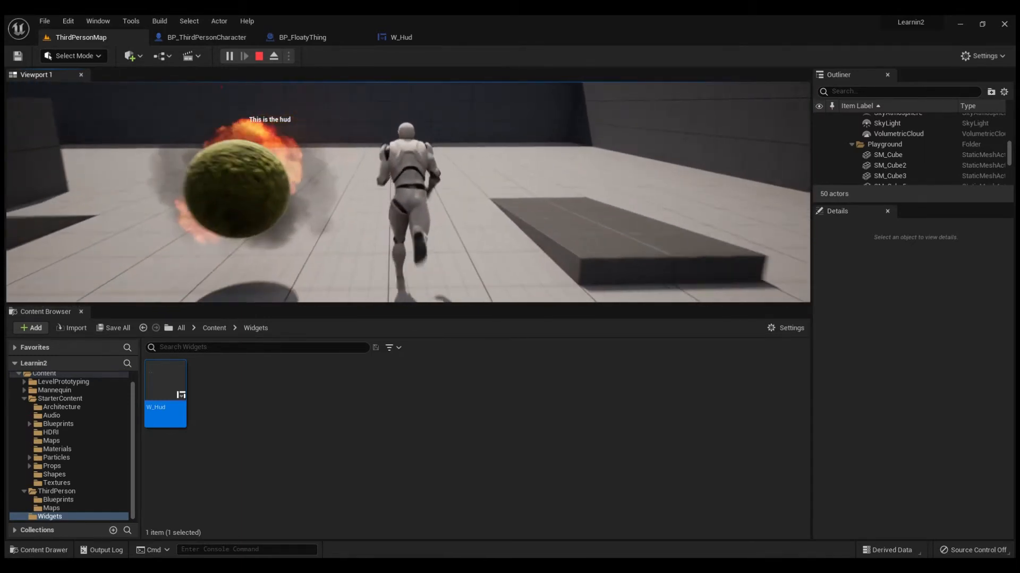
key("w")
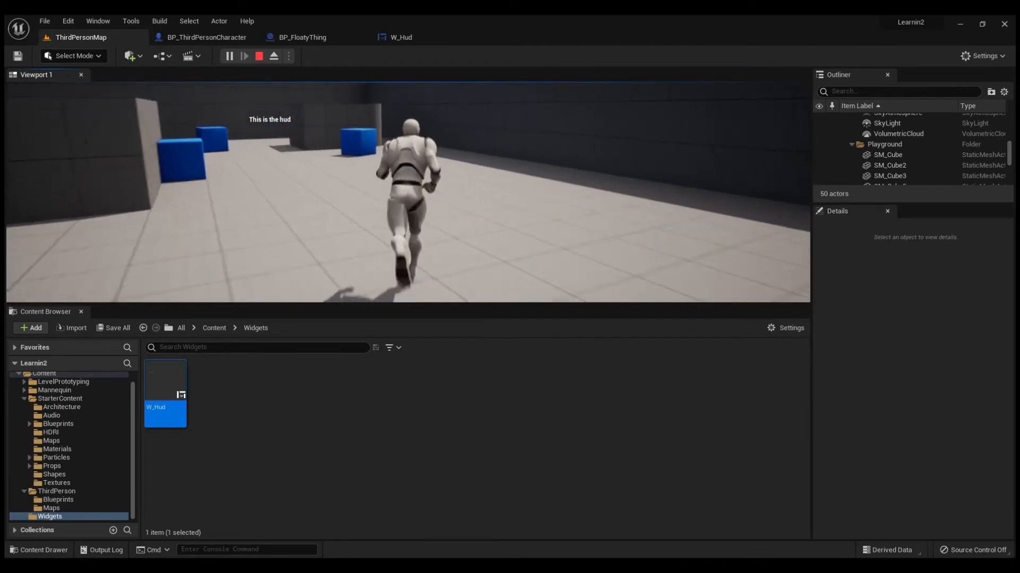
key("w")
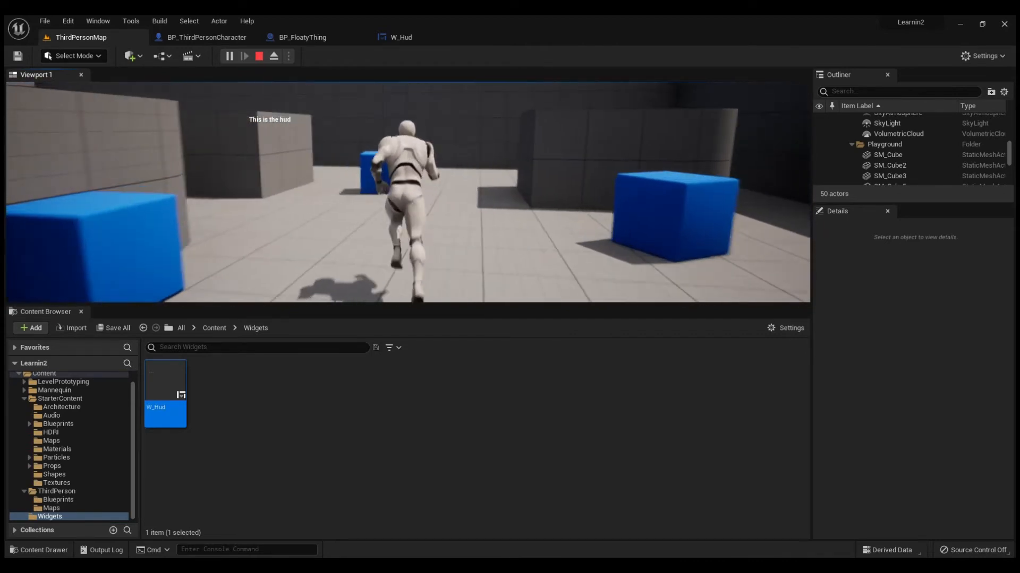
key("w")
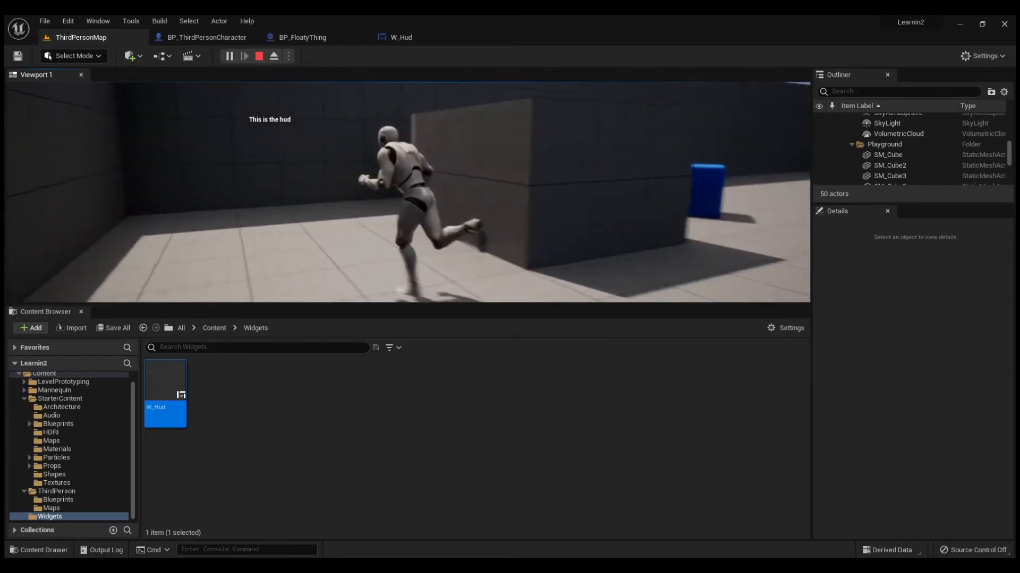
key("w")
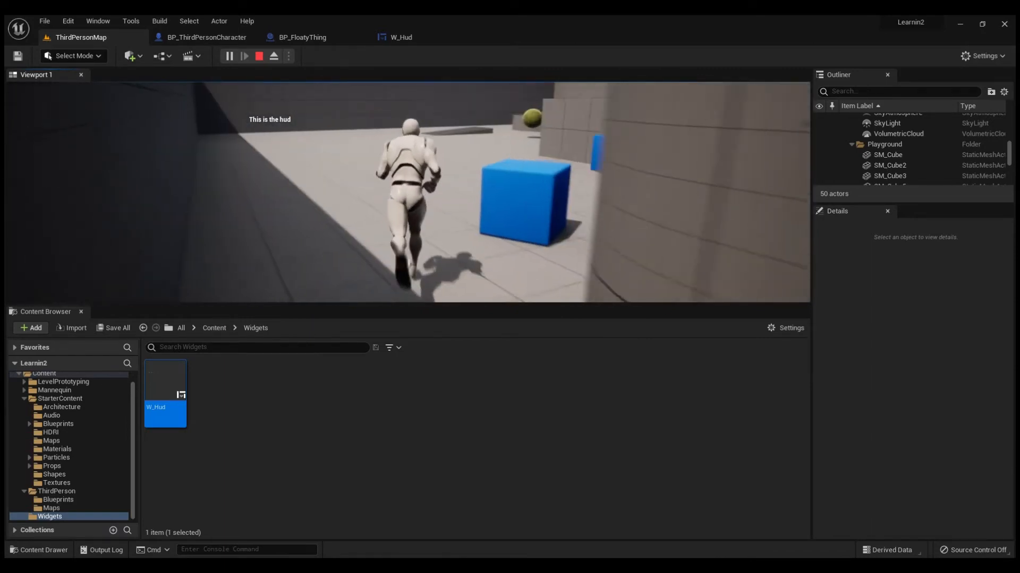
key("w")
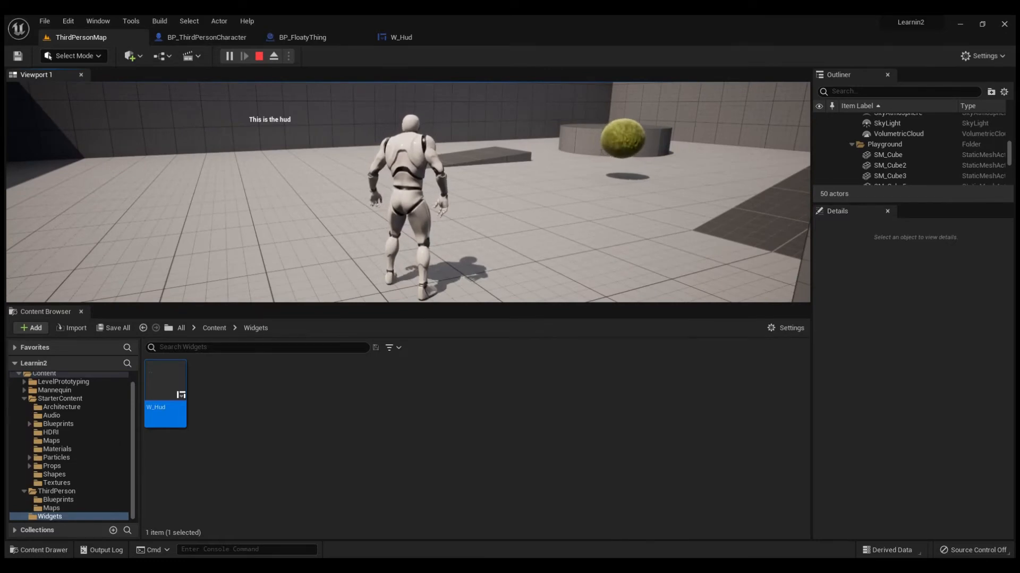
key("Escape")
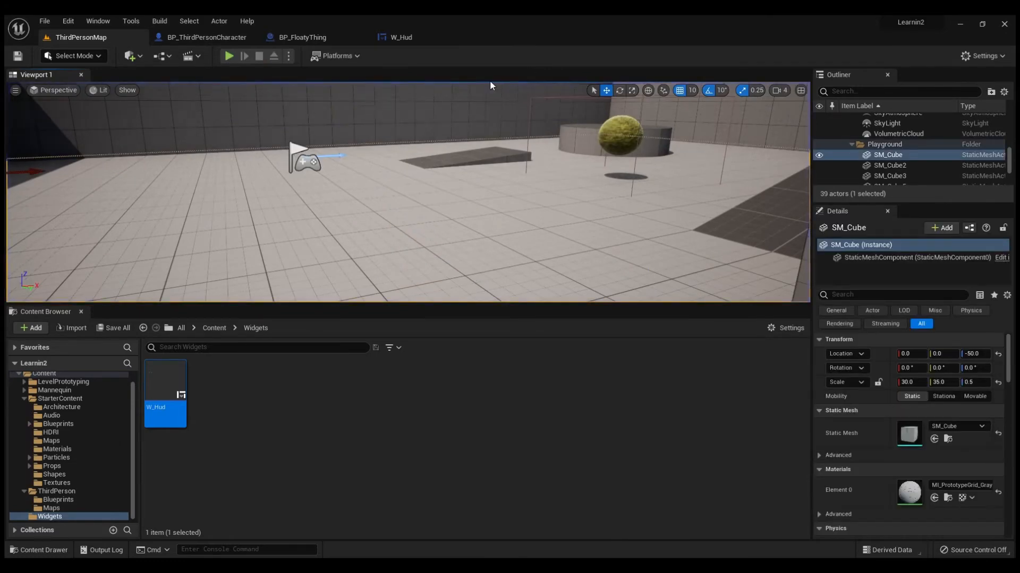
Delete the "This is the hud" text block from the W_Hud canvas
left_click(401, 37)
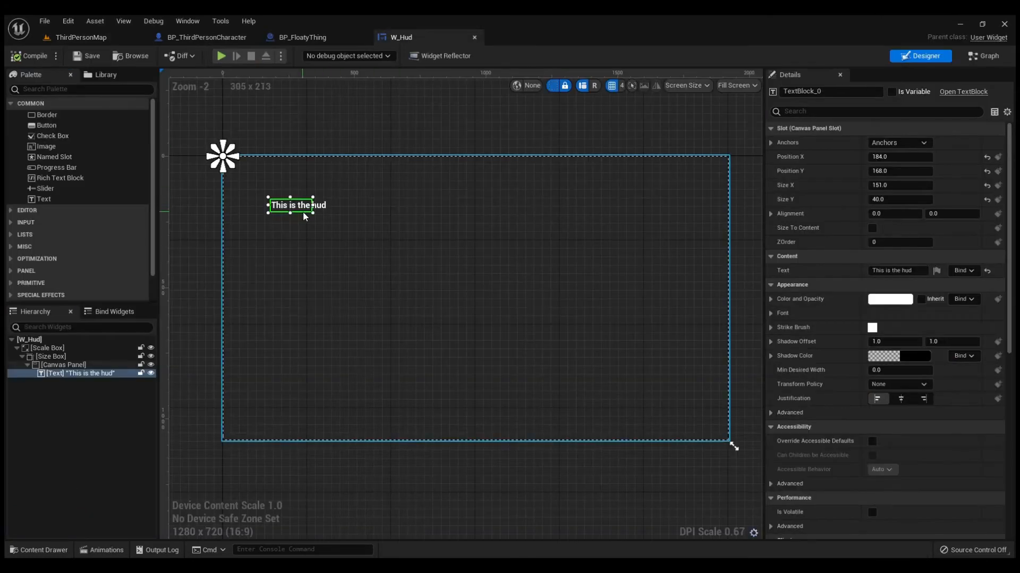
left_click(287, 235)
left_click(286, 208)
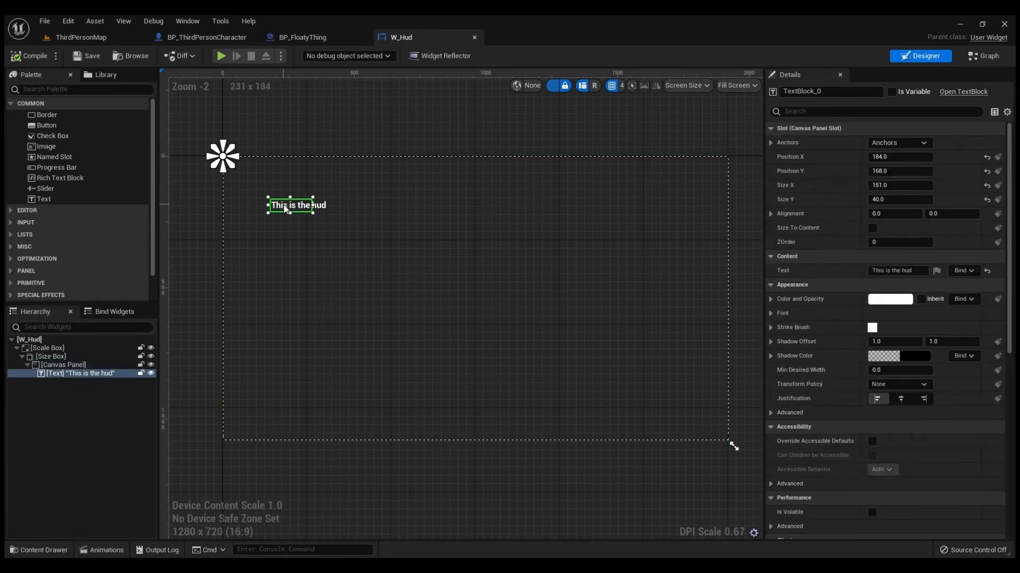
key("Delete")
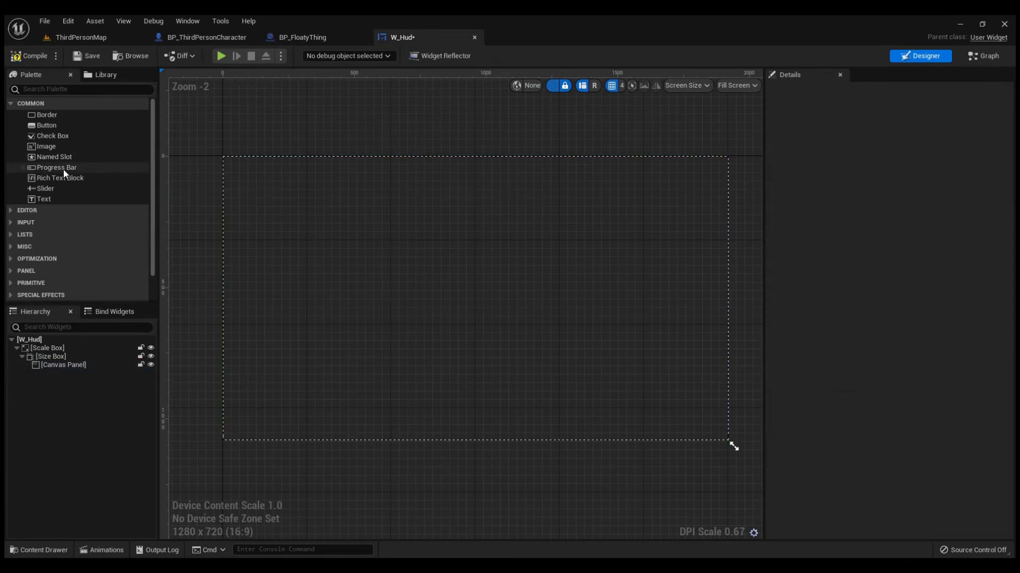
Place a Progress Bar on the W_Hud canvas at about X 160, Y 108 and set its Percent to about 0.68
left_click_drag(63, 168, 266, 184)
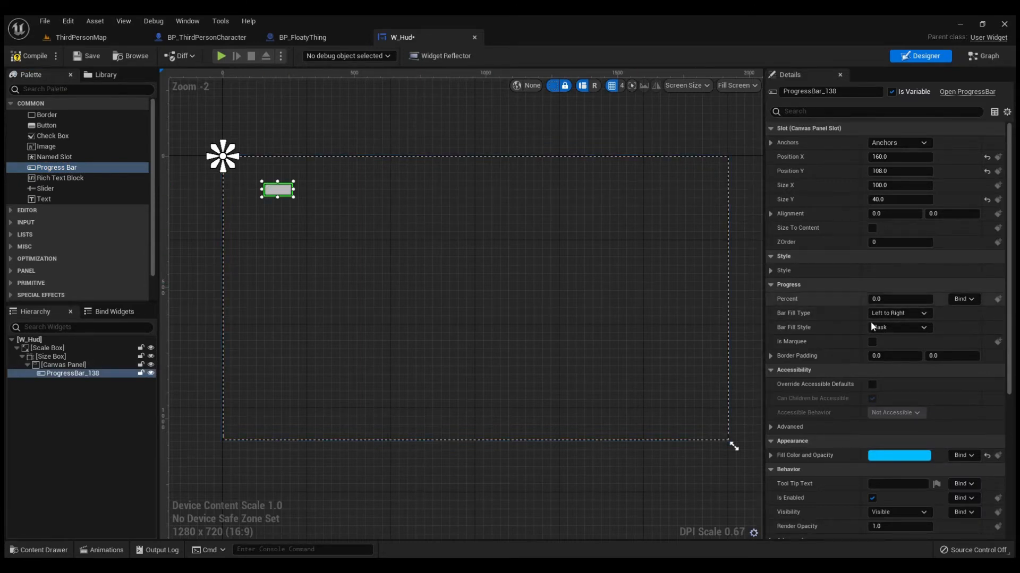
mouse_move(898, 304)
left_mouse_down()
mouse_move(935, 304)
mouse_move(880, 310)
left_mouse_up()
Change the progress bar's Fill Color and Opacity to a light salmon red
scroll(880, 310, "down", 3)
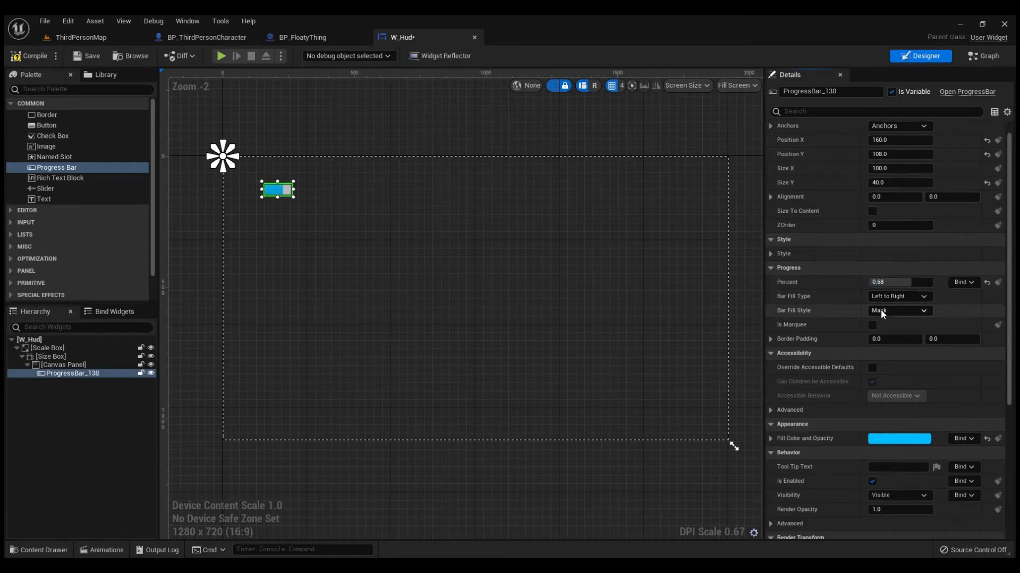
scroll(880, 309, "down", 2)
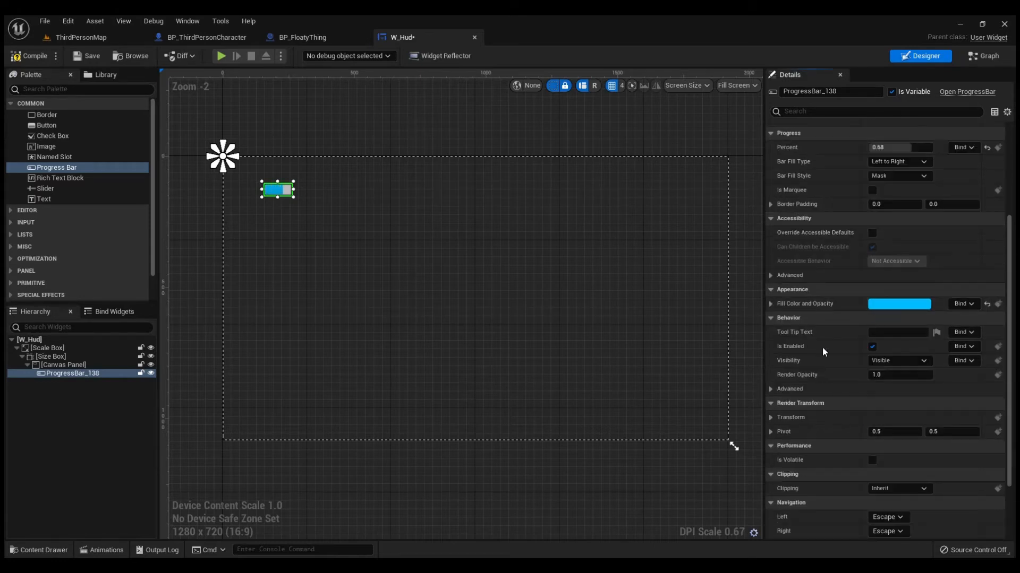
left_click_drag(727, 356, 759, 373)
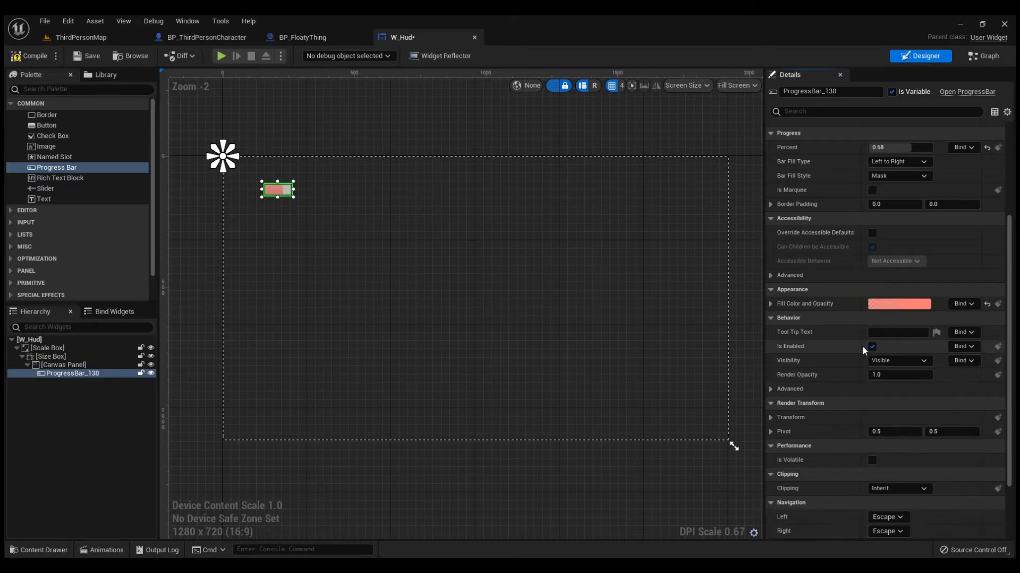
left_click(771, 303)
left_click(771, 303)
scroll(798, 327, "down", 1)
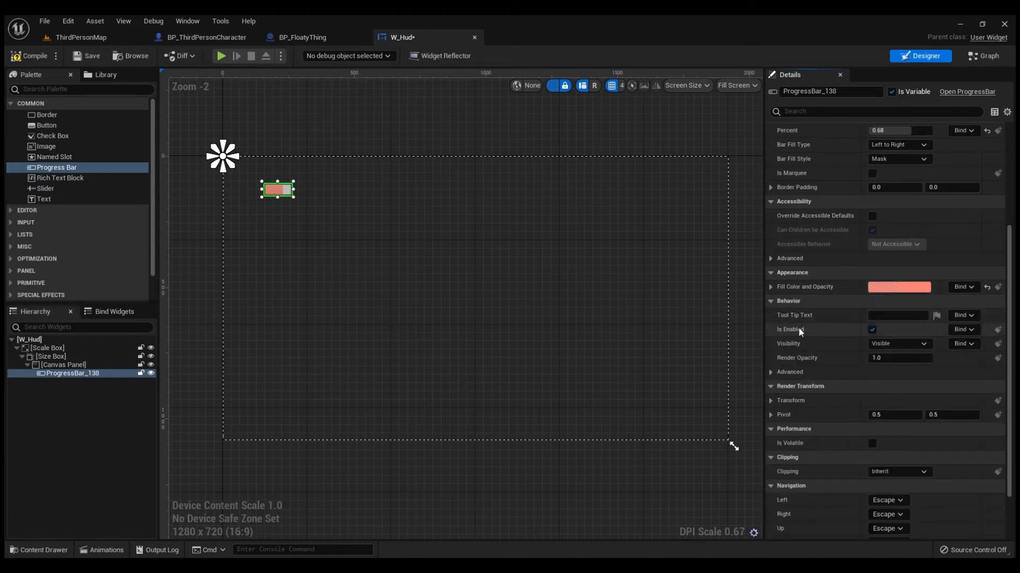
scroll(798, 327, "down", 4)
Expand the progress bar's Background Image style settings and try a blue tint on the background
scroll(810, 339, "up", 7)
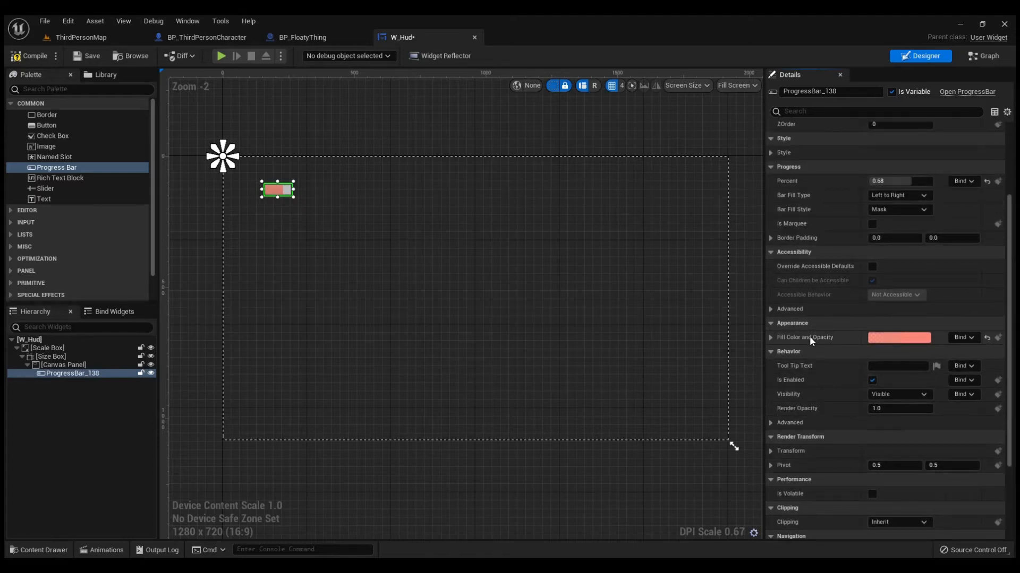
scroll(809, 336, "up", 5)
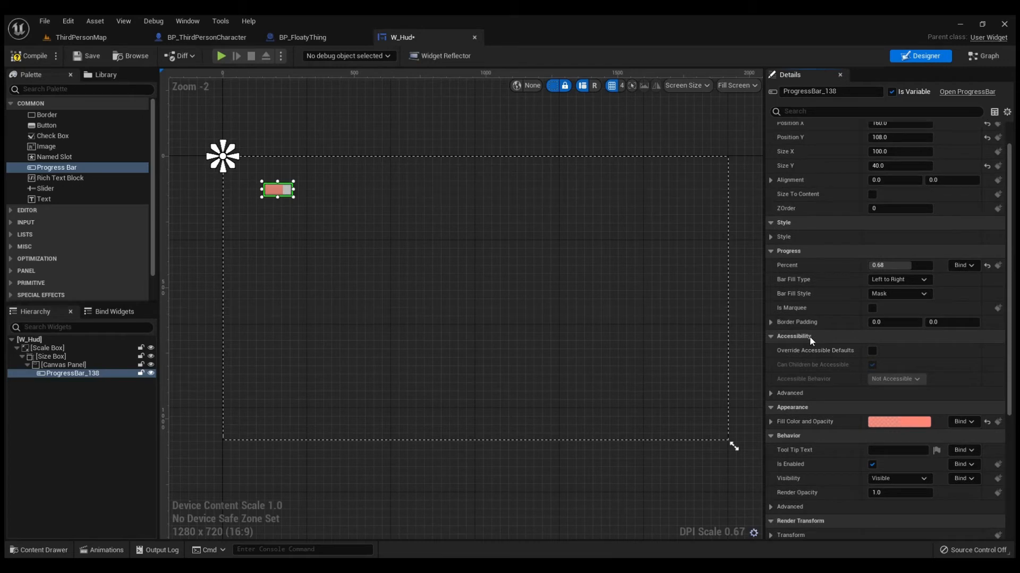
left_click(770, 238)
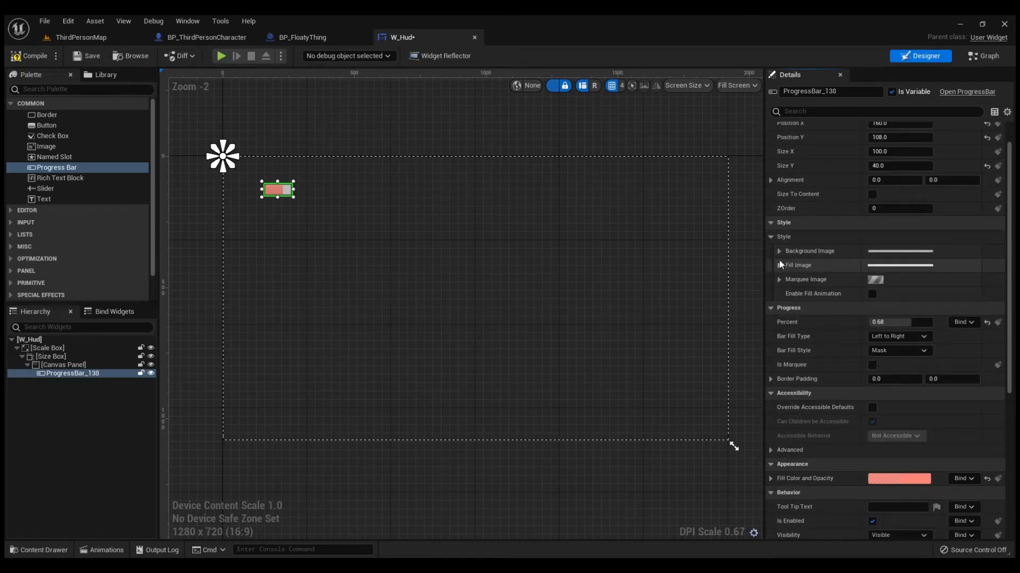
left_click(779, 251)
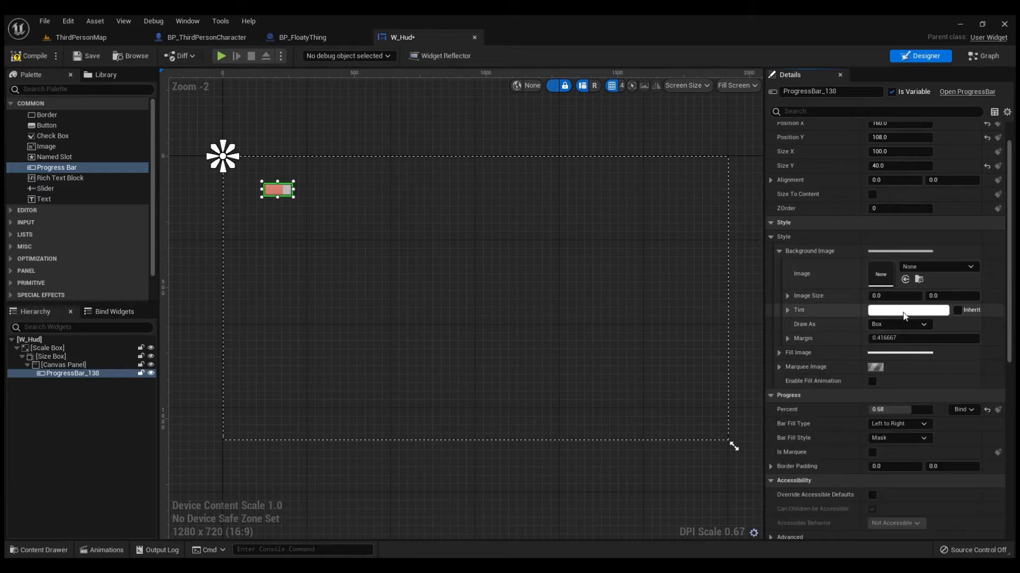
left_click_drag(731, 375, 711, 326)
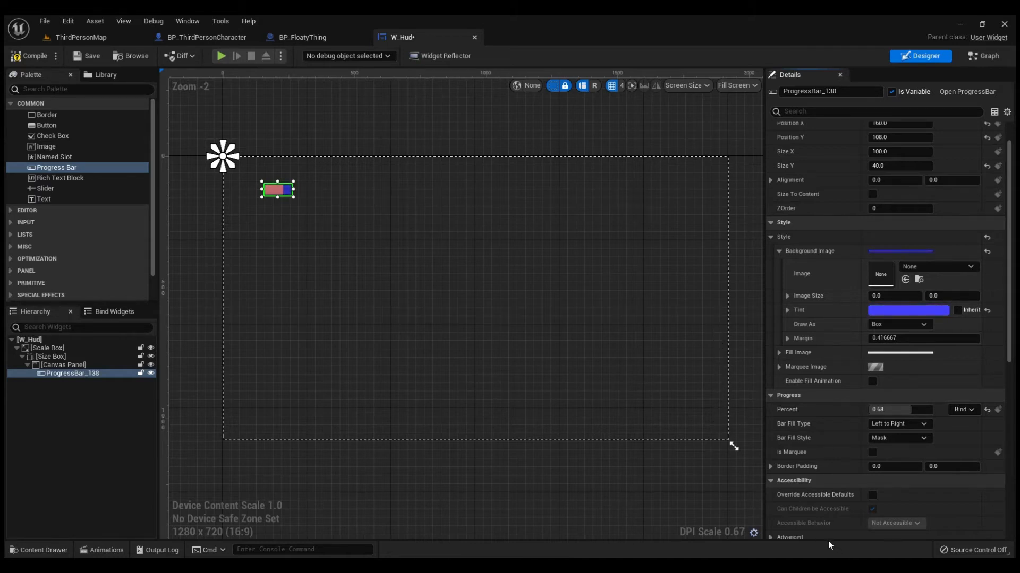
left_click(880, 541)
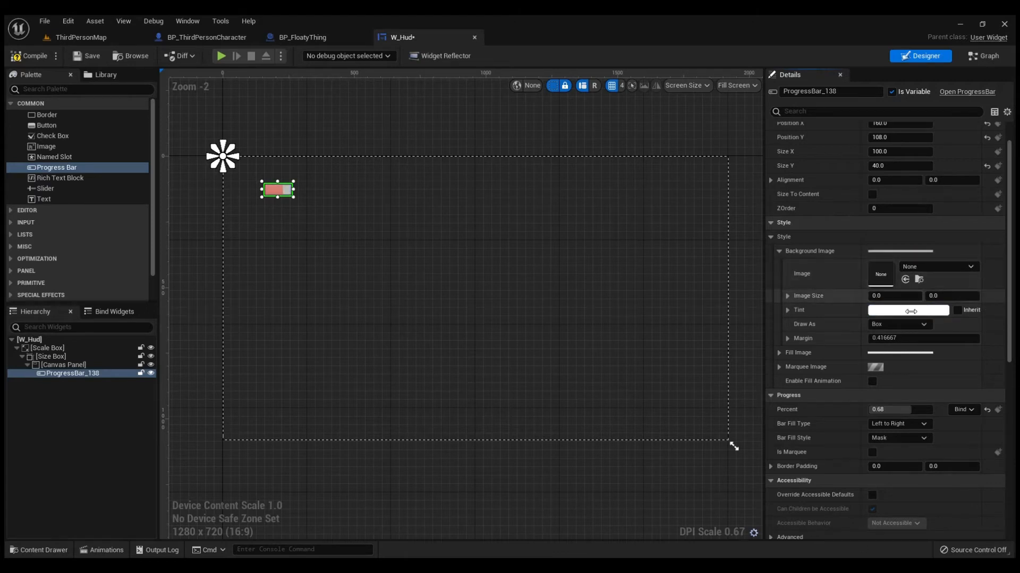
Try the HDRI_Epic_Courtyard texture and the M_explosion_subUV material as the progress bar's background image, and reset the image to None
left_click(799, 422)
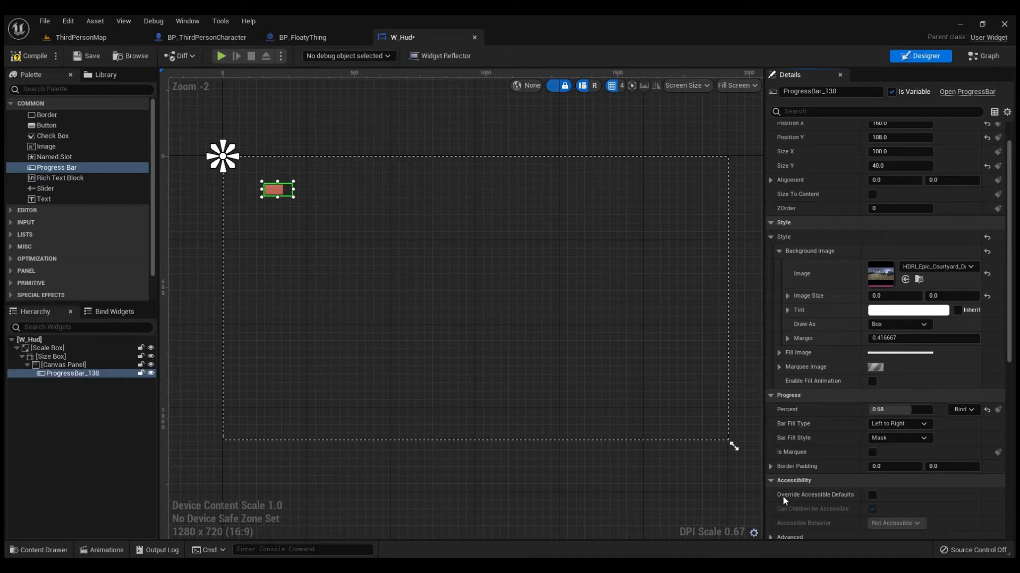
left_click(785, 438)
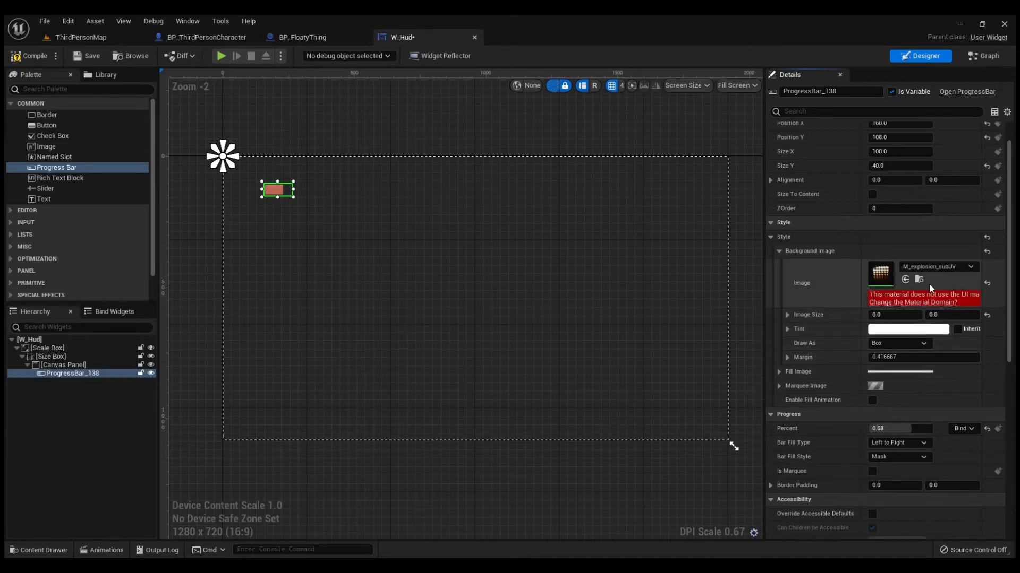
key("ctrl+z")
left_click(986, 283)
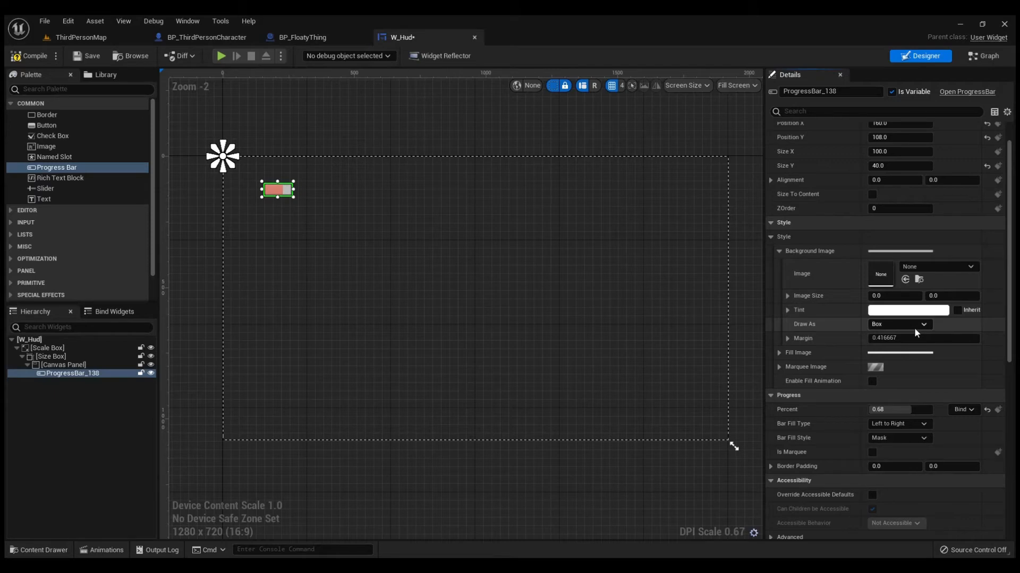
Switch the Draw As mode of the progress bar's background image to Rounded Box and on to Image
left_click(891, 371)
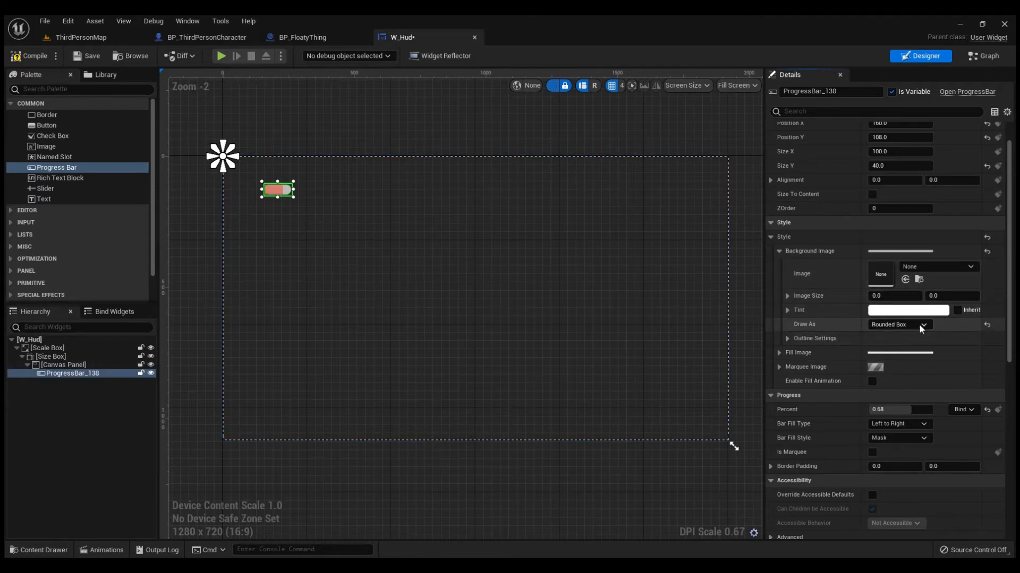
left_click(890, 363)
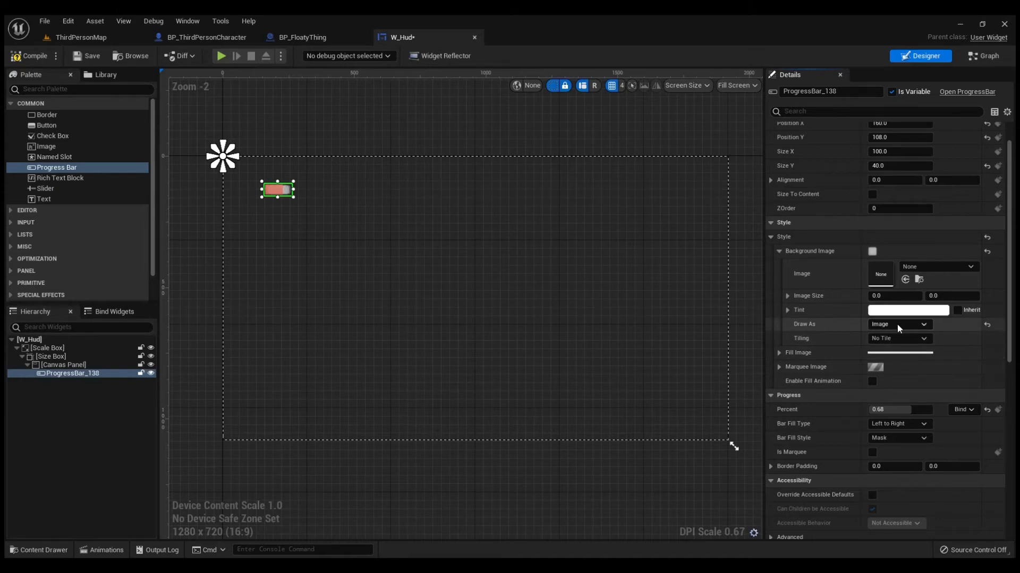
Switch the Draw As mode of the progress bar's background image to Border and on to Rounded Box
left_click(892, 353)
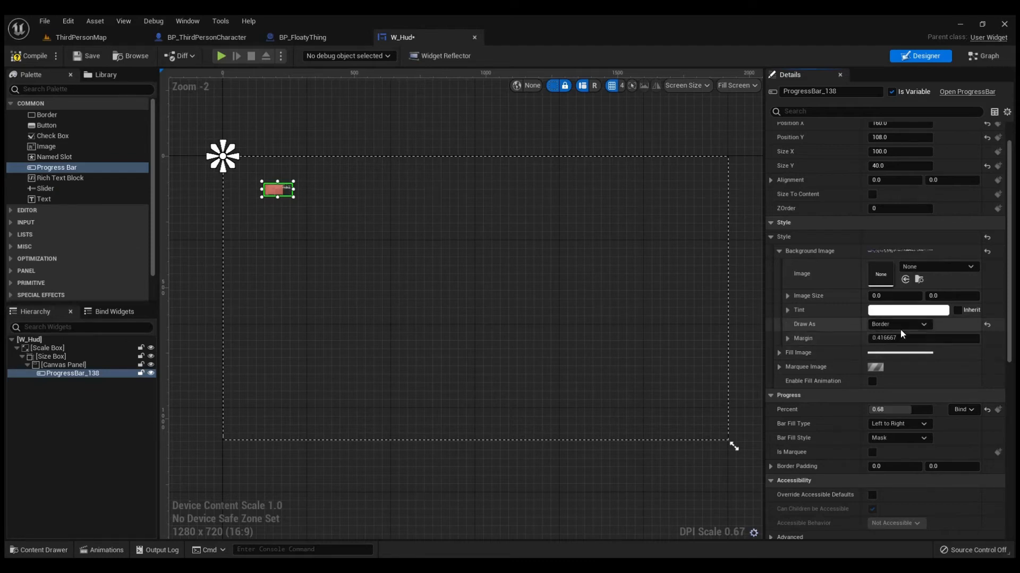
left_click(881, 375)
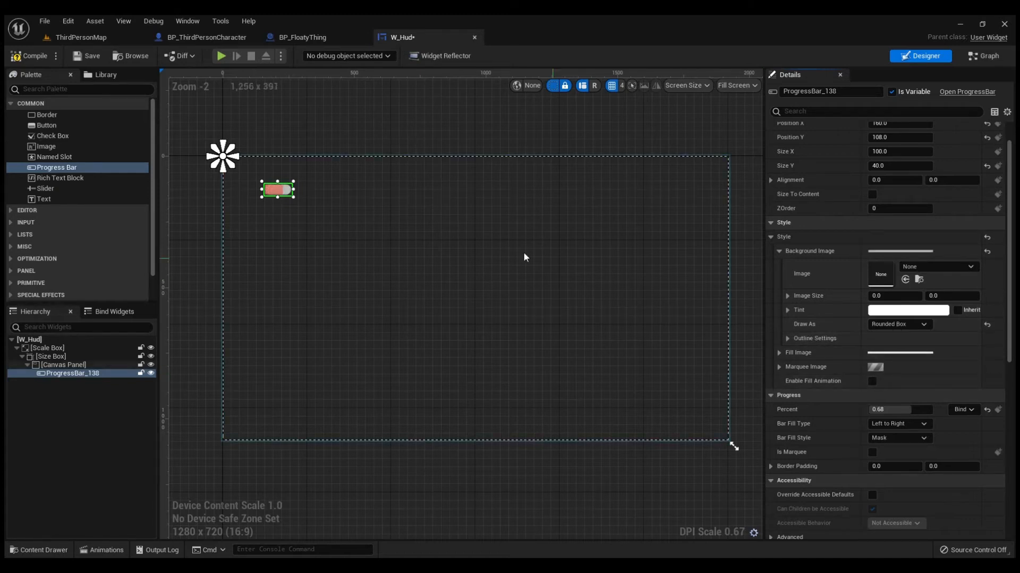
Play-test ThirdPersonMap to check how the health bar looks on screen while moving the character, and return to W_Hud
left_click(90, 40)
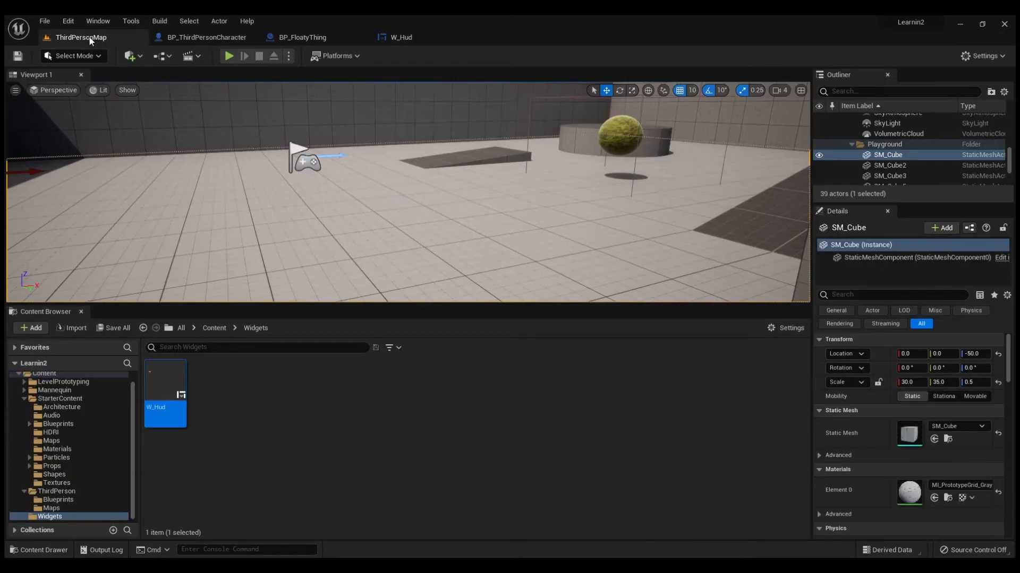
left_click(229, 55)
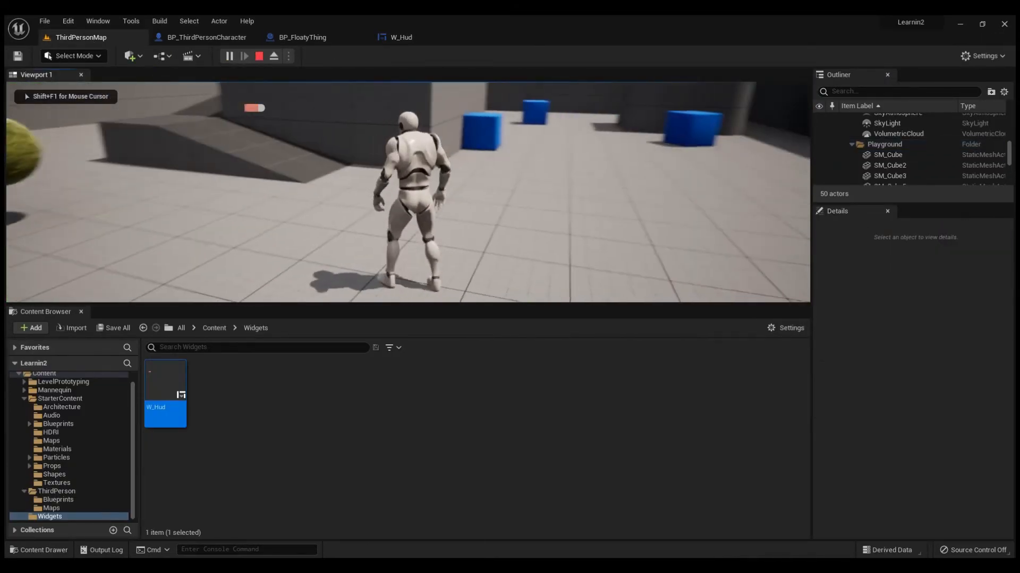
key("d")
key("w")
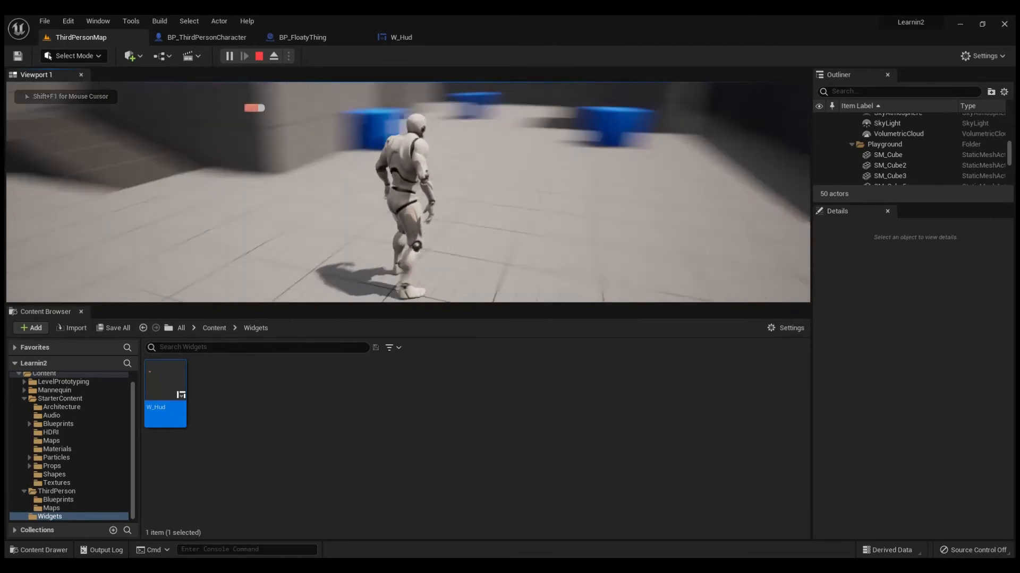
key("Escape")
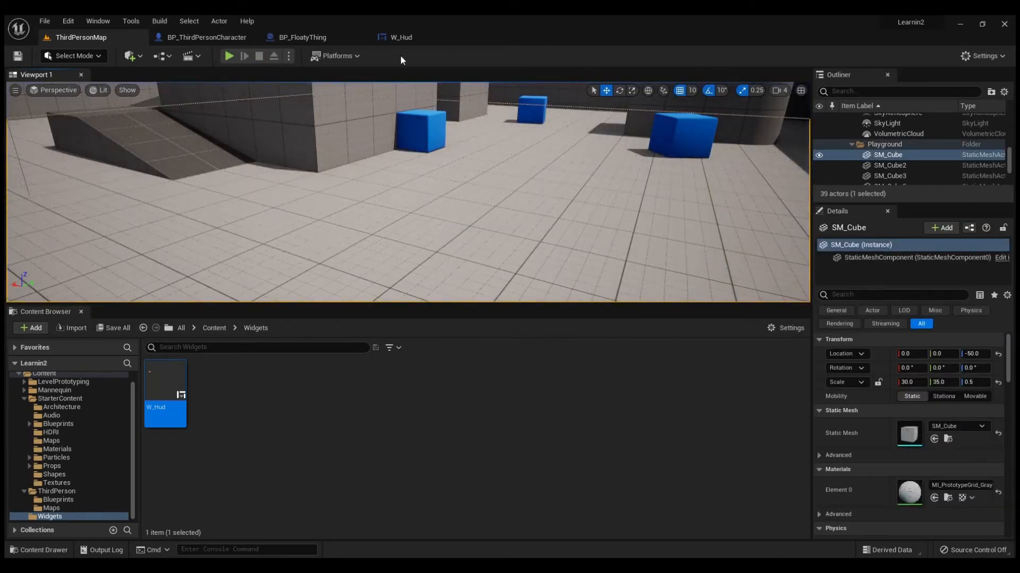
left_click(401, 38)
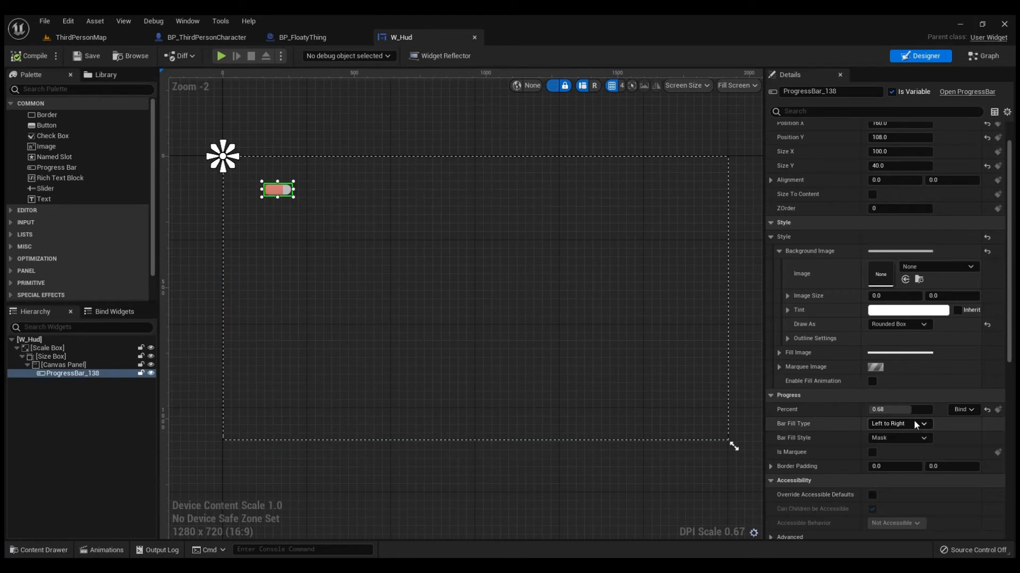
Examine the progress bar's Progress, Accessibility, Appearance and Behavior settings, including the Fill Color and Opacity and Advanced sections
scroll(900, 335, "down", 5)
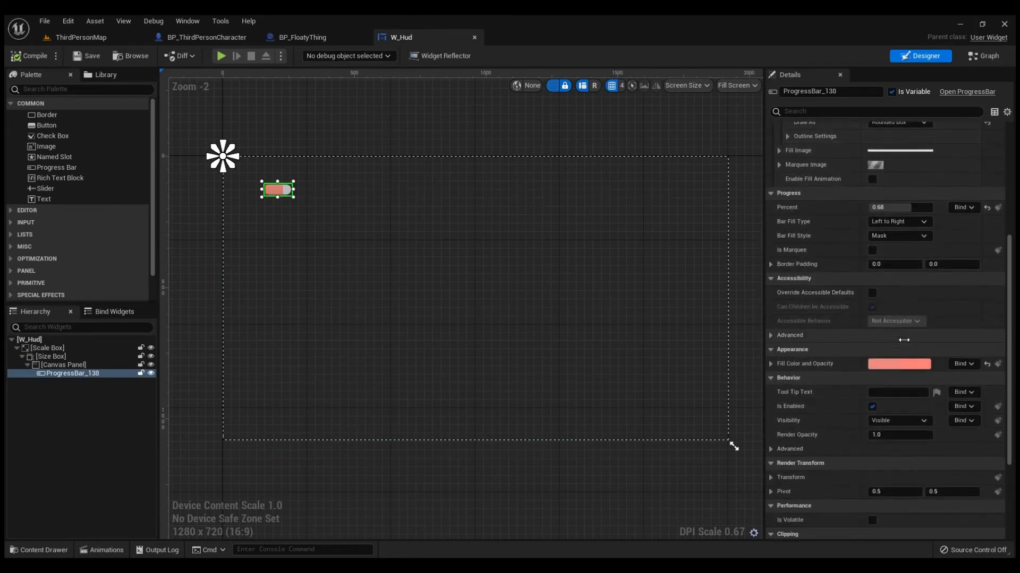
scroll(869, 330, "down", 1)
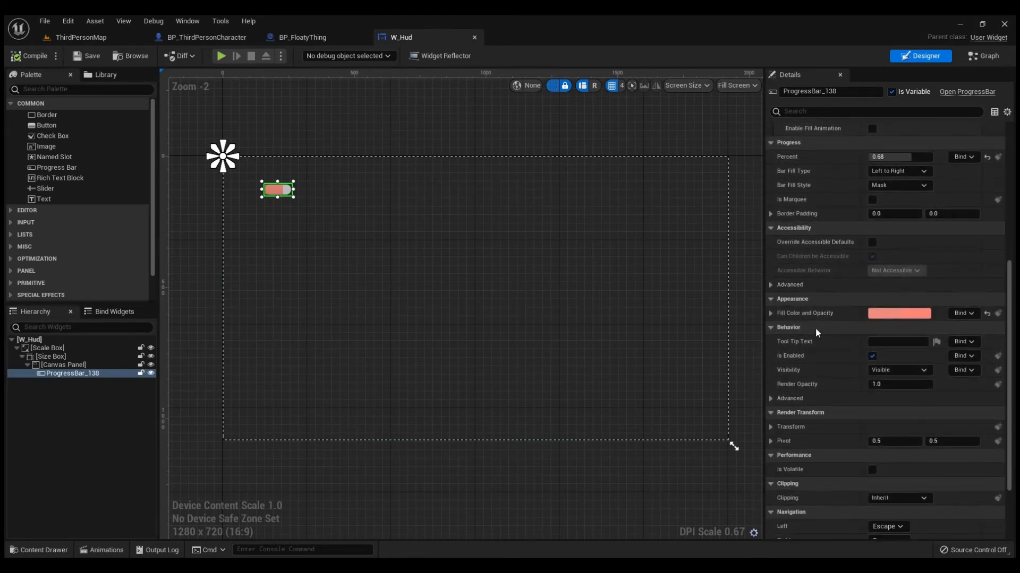
left_click(771, 313)
left_click(772, 312)
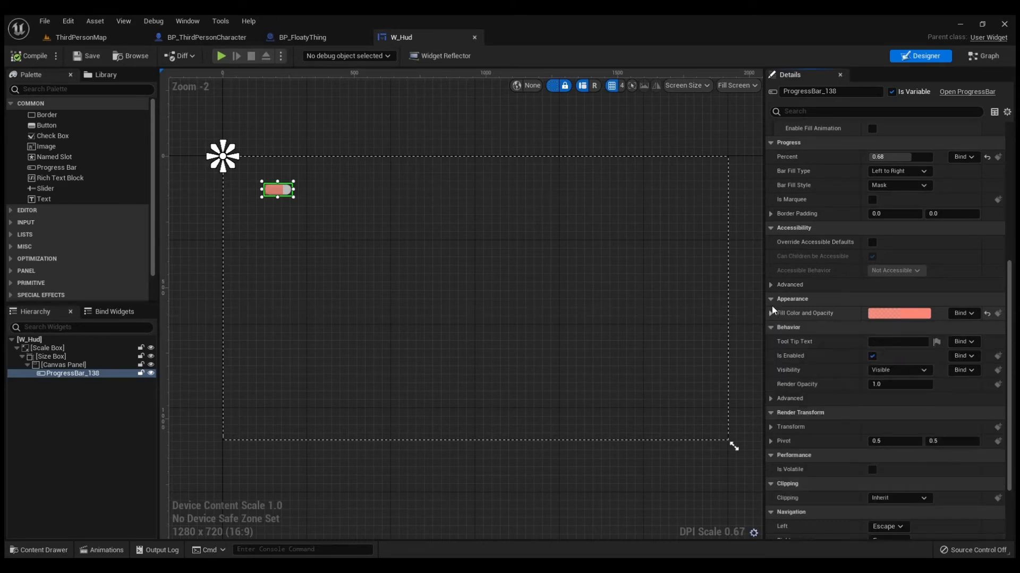
left_click(771, 285)
left_click(771, 286)
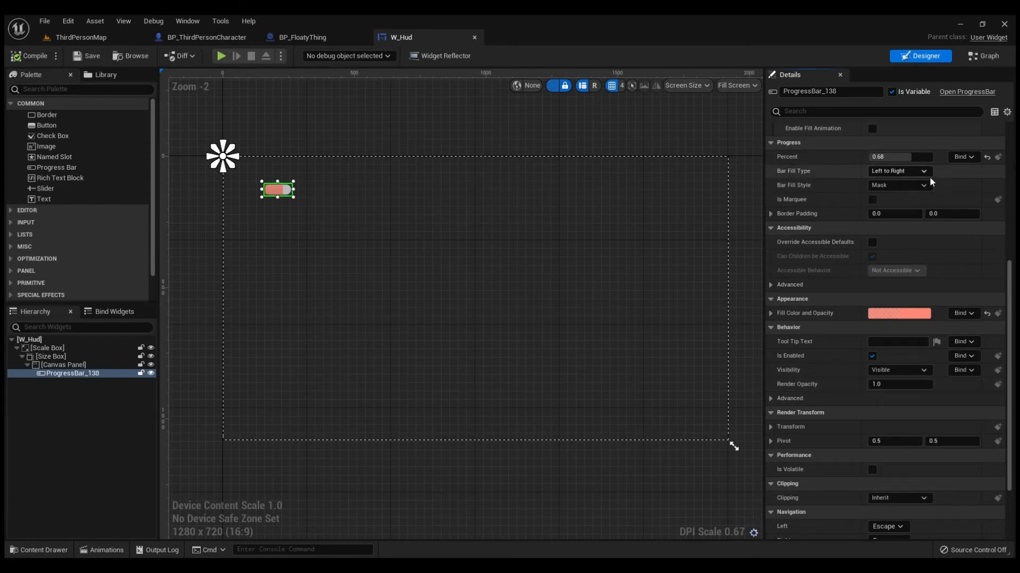
Undo the background image's Draw As change to restore Box mode, and save the W_Hud widget
scroll(908, 234, "up", 2)
scroll(907, 233, "up", 5)
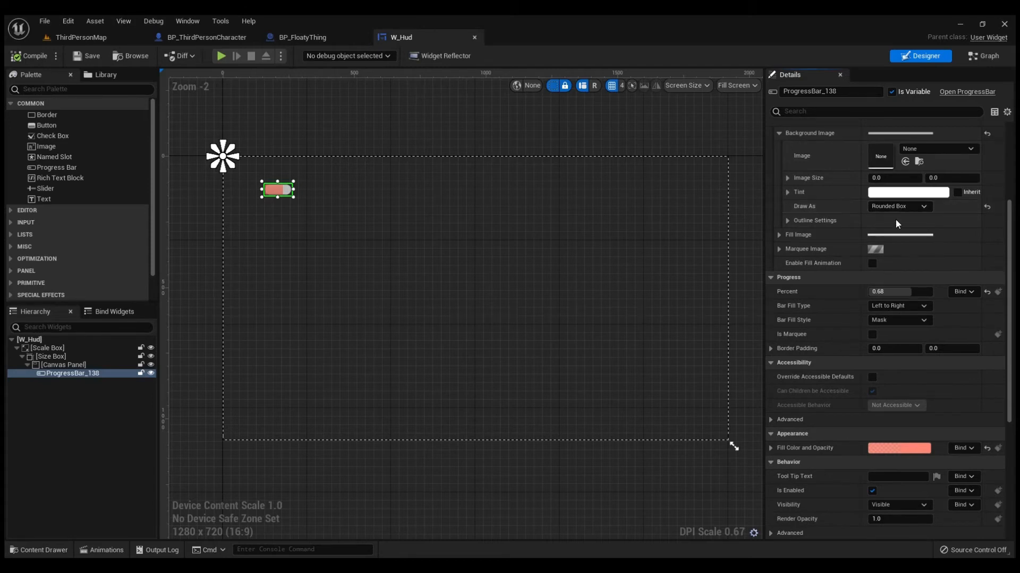
key("ctrl+z")
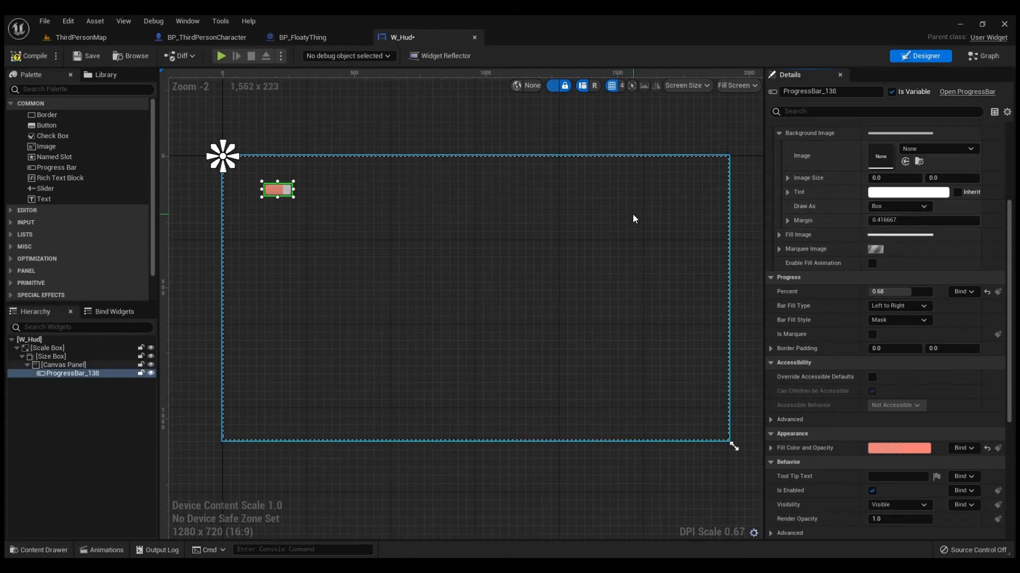
left_click(75, 57)
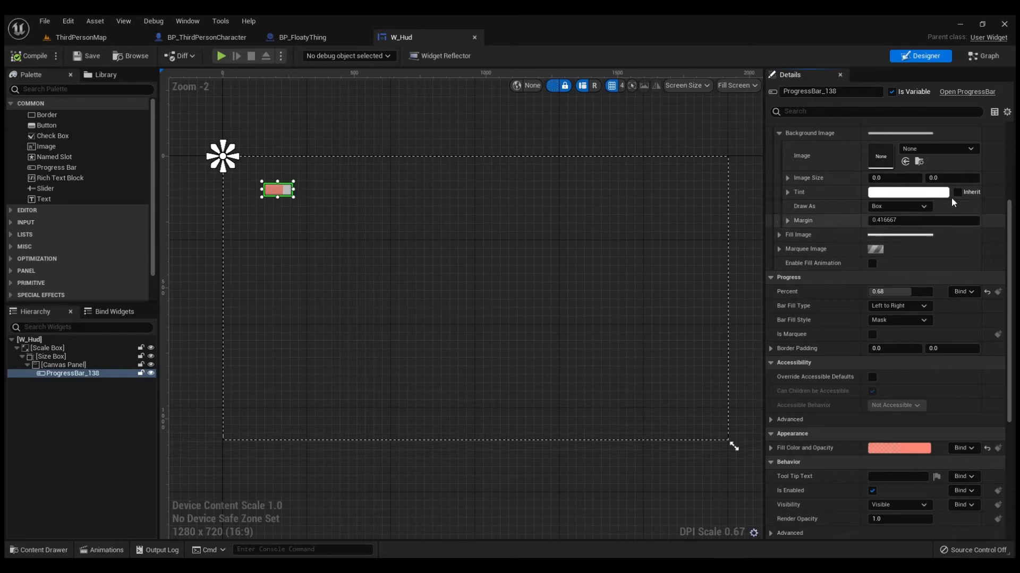
Inspect the default event nodes in W_Hud's Event Graph and the widget creation nodes in BP_ThirdPersonCharacter
left_click(982, 58)
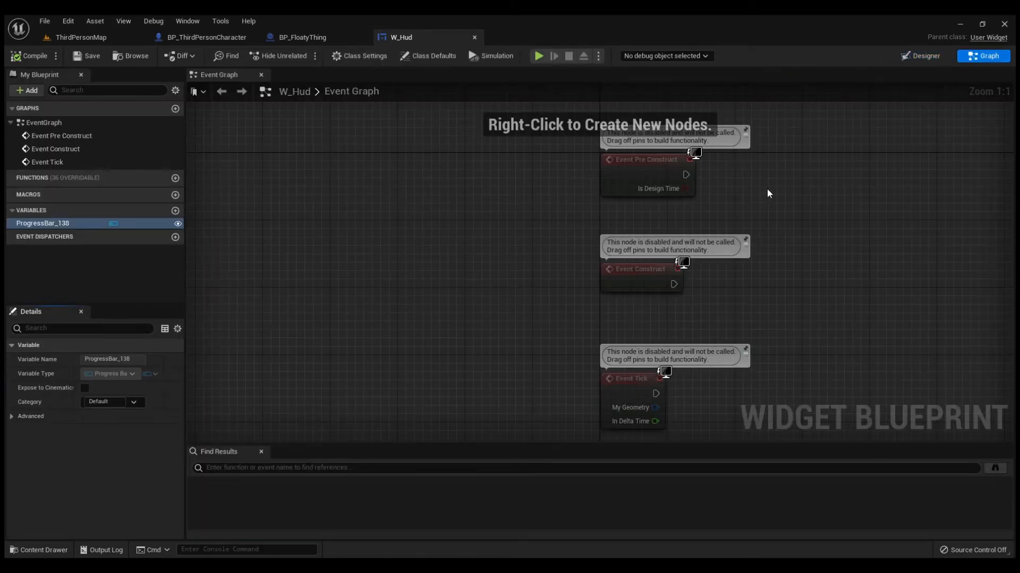
left_click(643, 280)
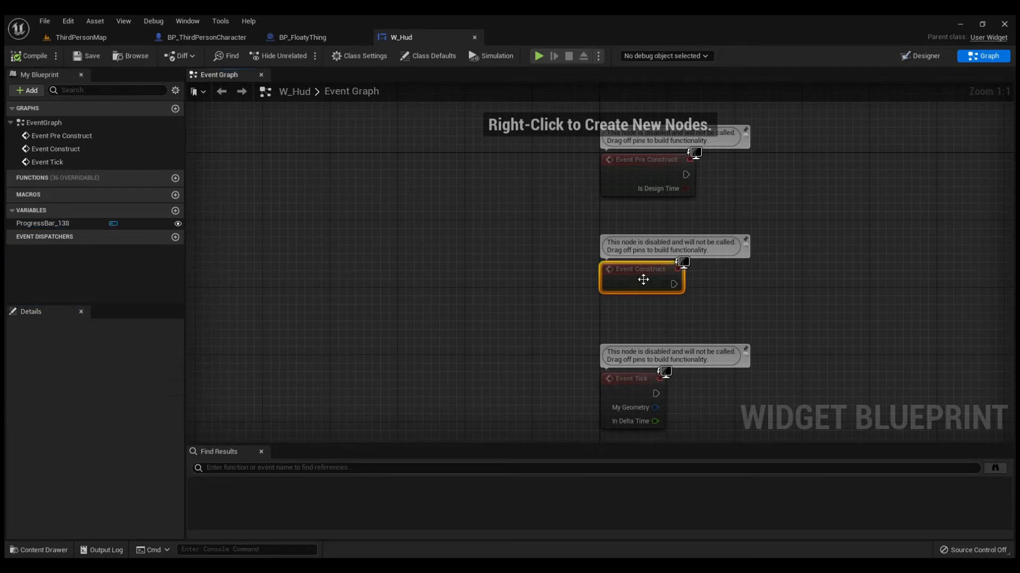
left_click(642, 391)
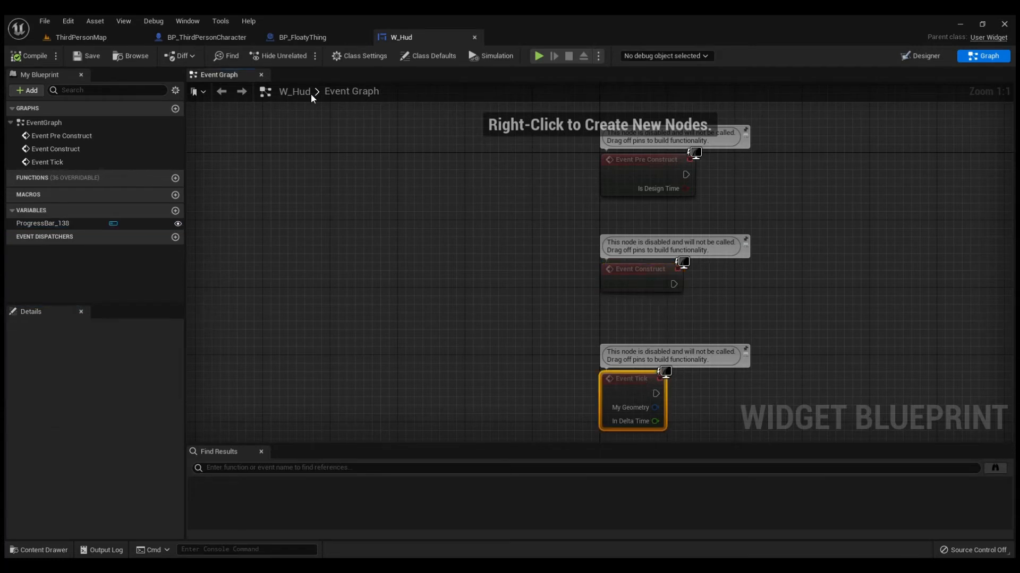
left_click(214, 38)
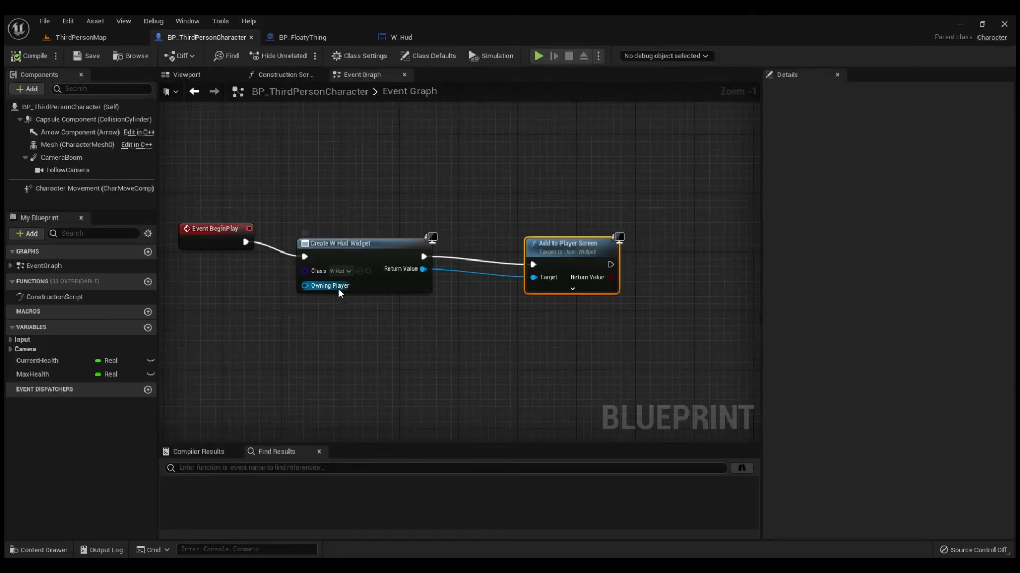
left_click(400, 37)
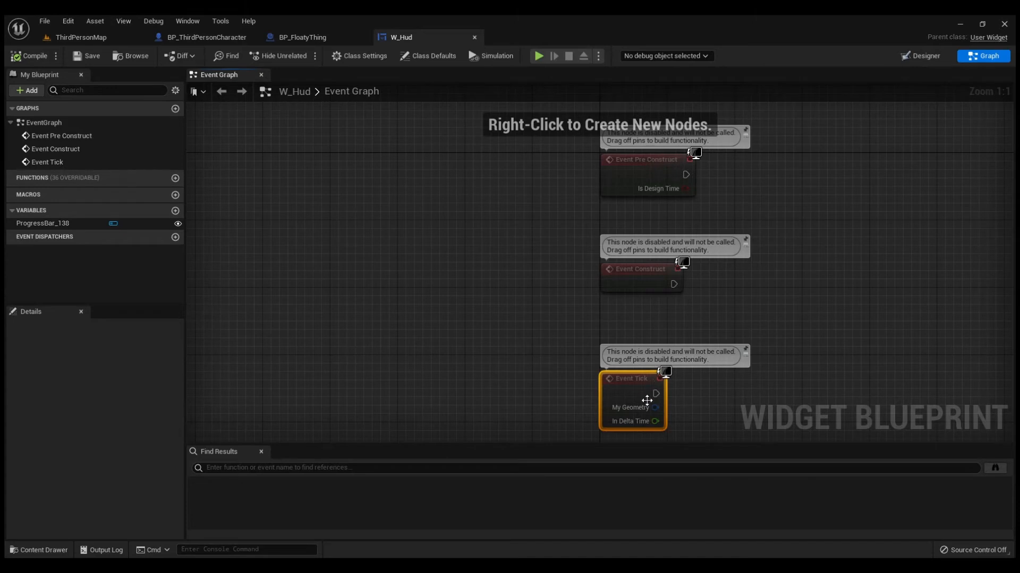
Delete the Event Tick and Event Pre Construct nodes from W_Hud's Event Graph
key("Delete")
left_click(651, 189)
key("Delete")
Add a Get Player Character node and connect its Return Value to a Cast To BP_ThirdPersonCharacter node
right_click_drag(711, 295, 631, 304)
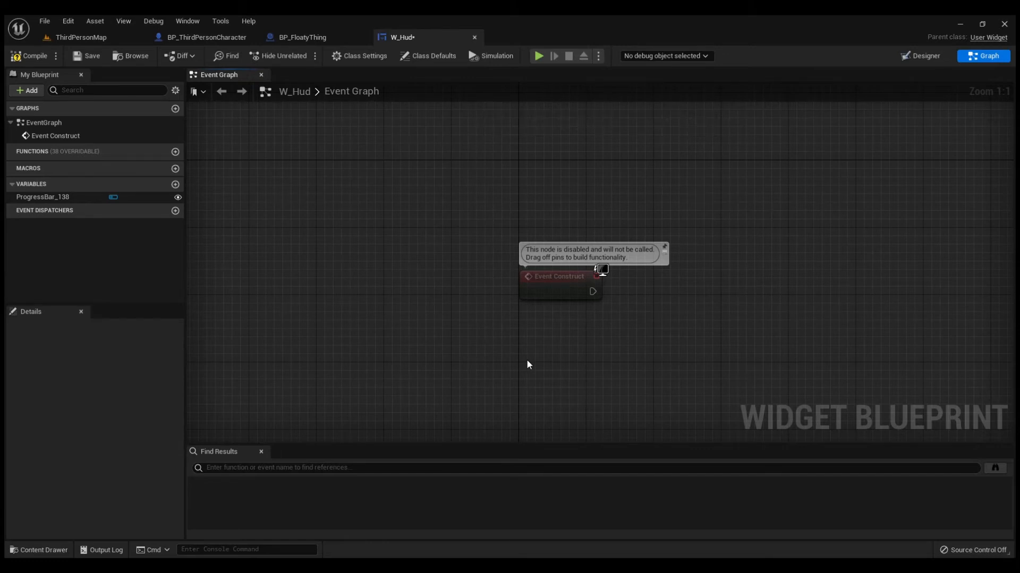
left_click(603, 230)
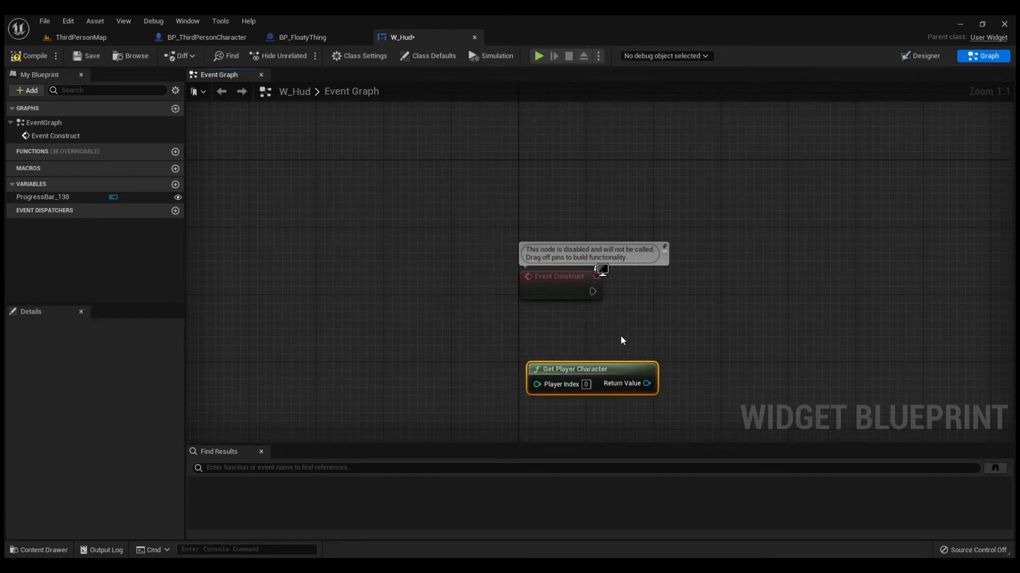
right_click_drag(623, 340, 460, 310)
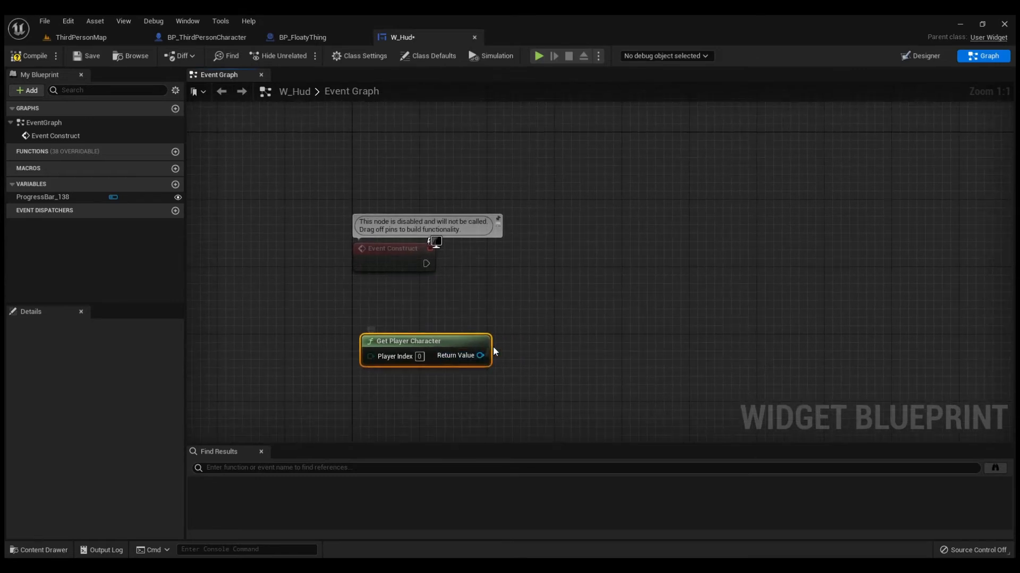
left_click_drag(480, 355, 522, 285)
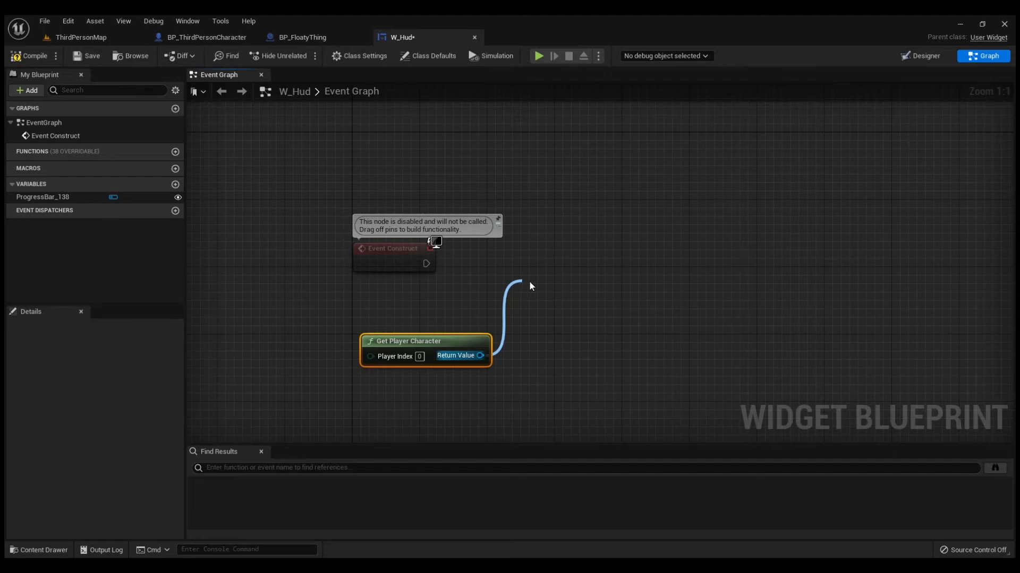
left_click(630, 349)
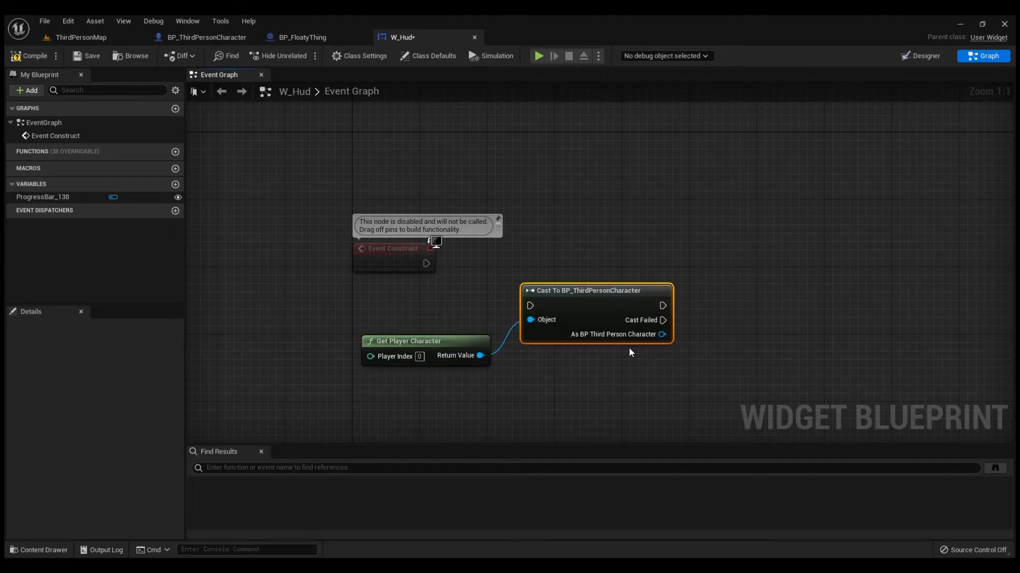
Move the cast node up beside Event Construct and connect the event's execution output to it
left_click(194, 35)
left_click(400, 39)
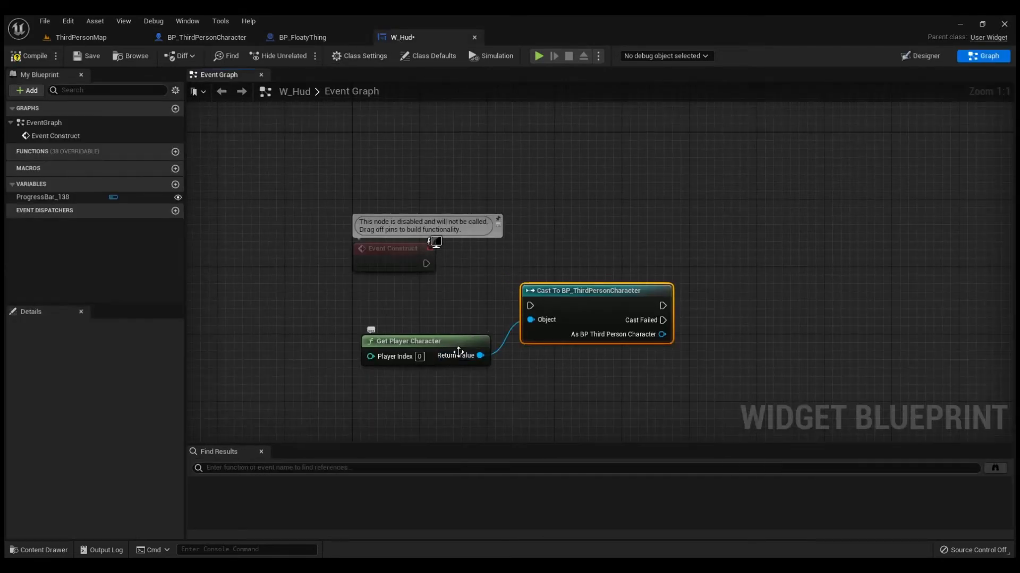
left_click_drag(629, 308, 635, 282)
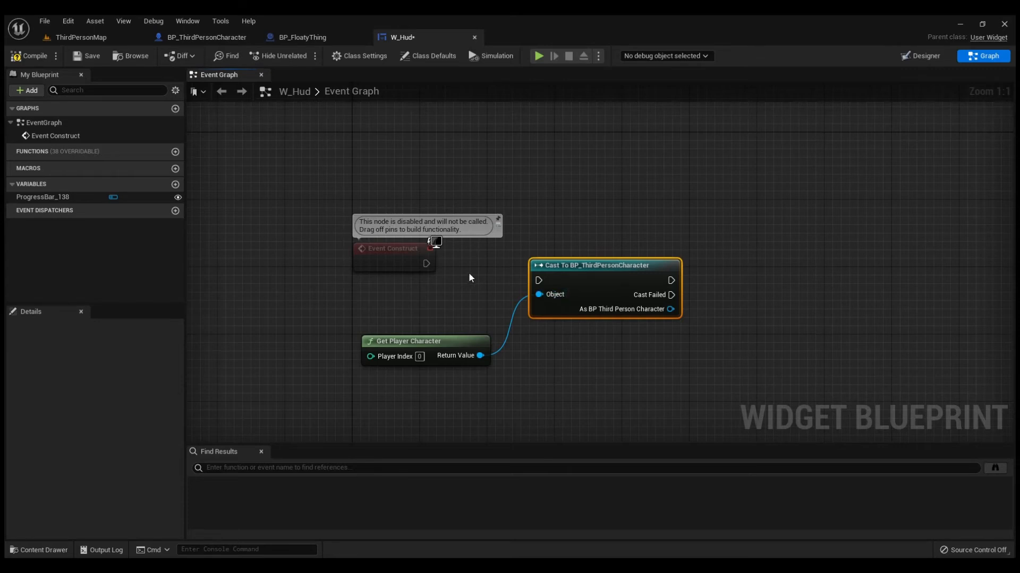
left_click_drag(425, 264, 538, 280)
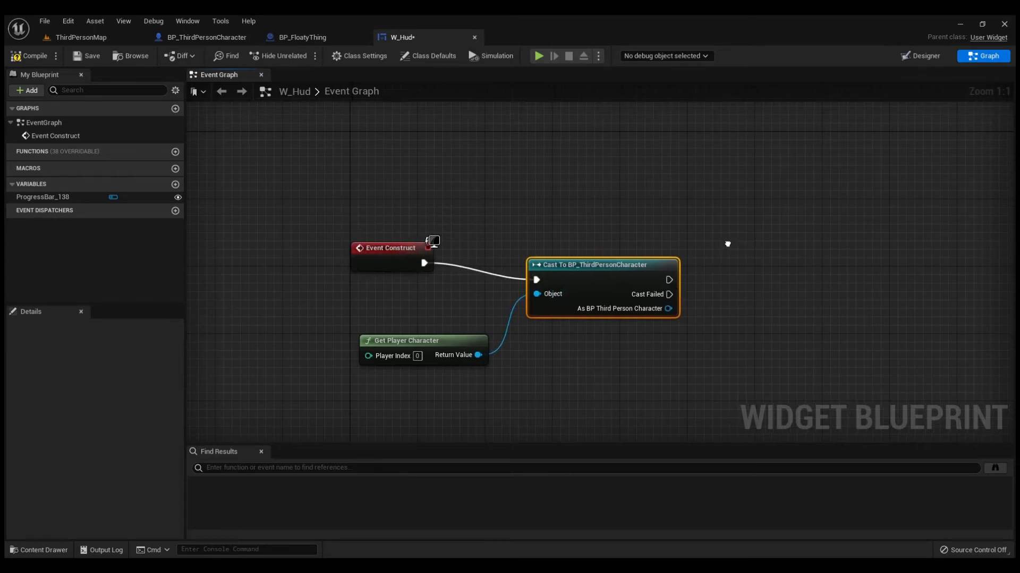
Get the Current Health variable from the cast's As BP Third Person Character output
right_click_drag(725, 243, 527, 241)
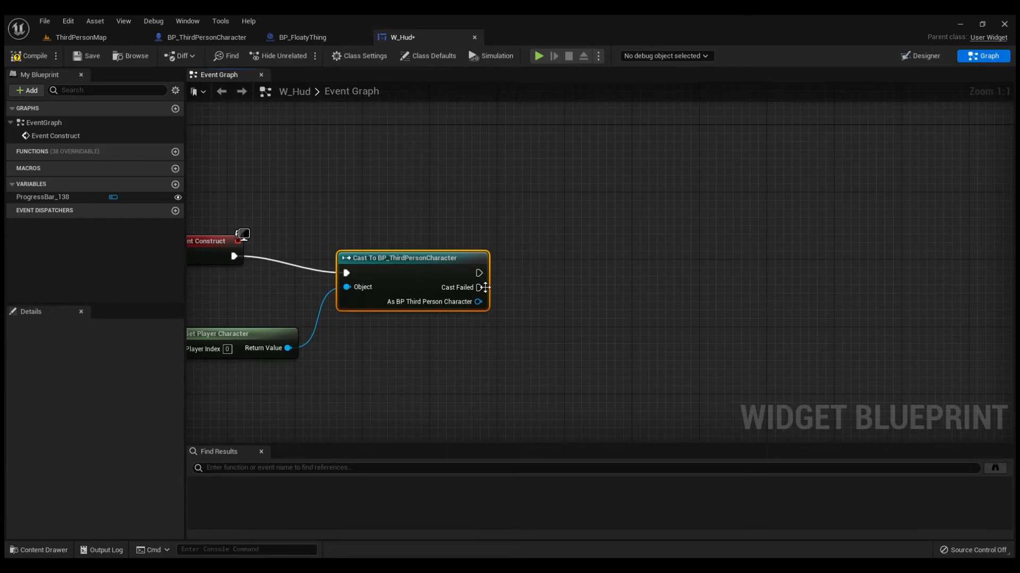
left_click_drag(478, 302, 540, 320)
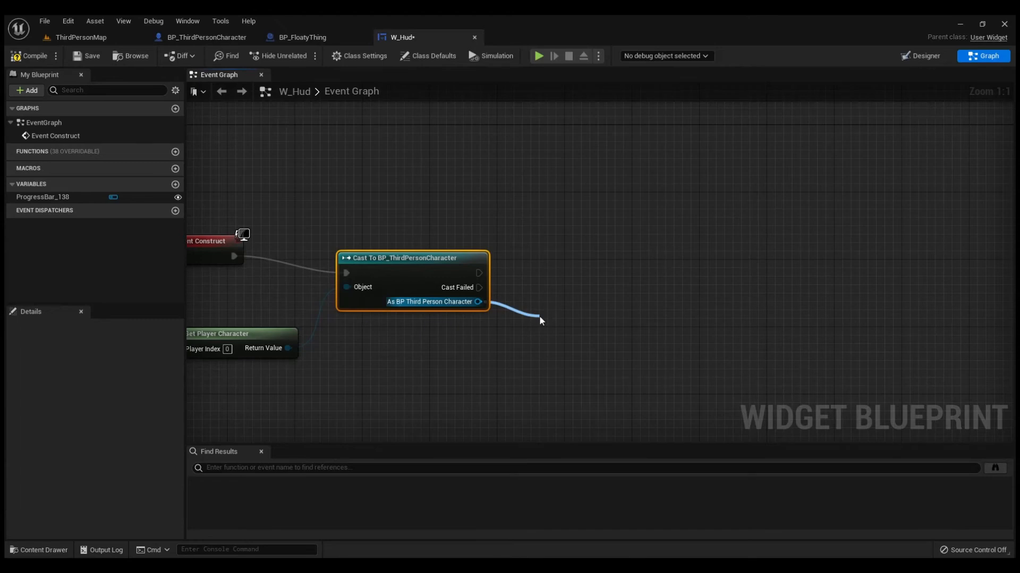
left_click(615, 382)
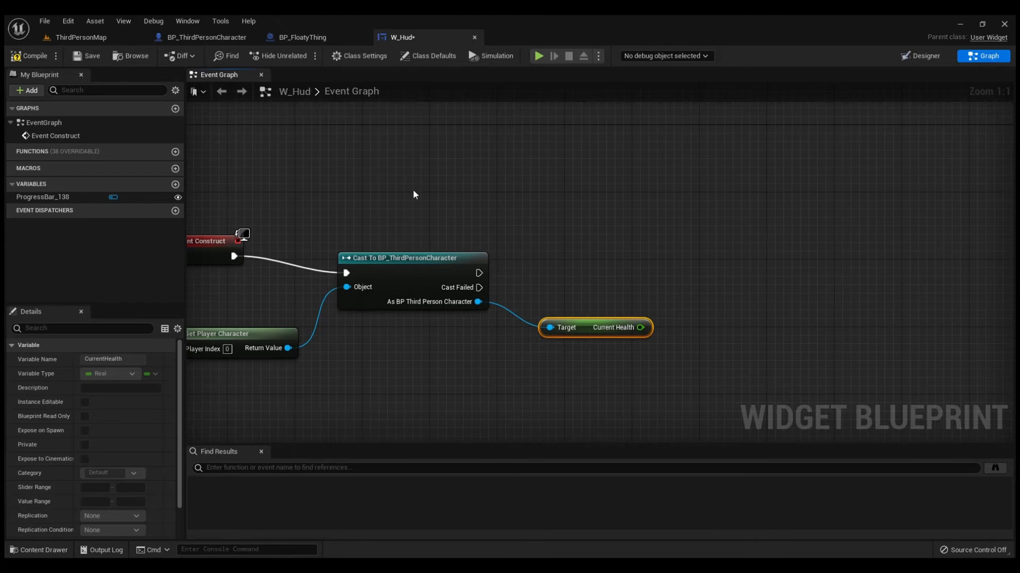
Delete the Get Player Character, Cast To BP_ThirdPersonCharacter and Current Health nodes, leaving only Event Construct
right_click_drag(405, 201, 531, 181)
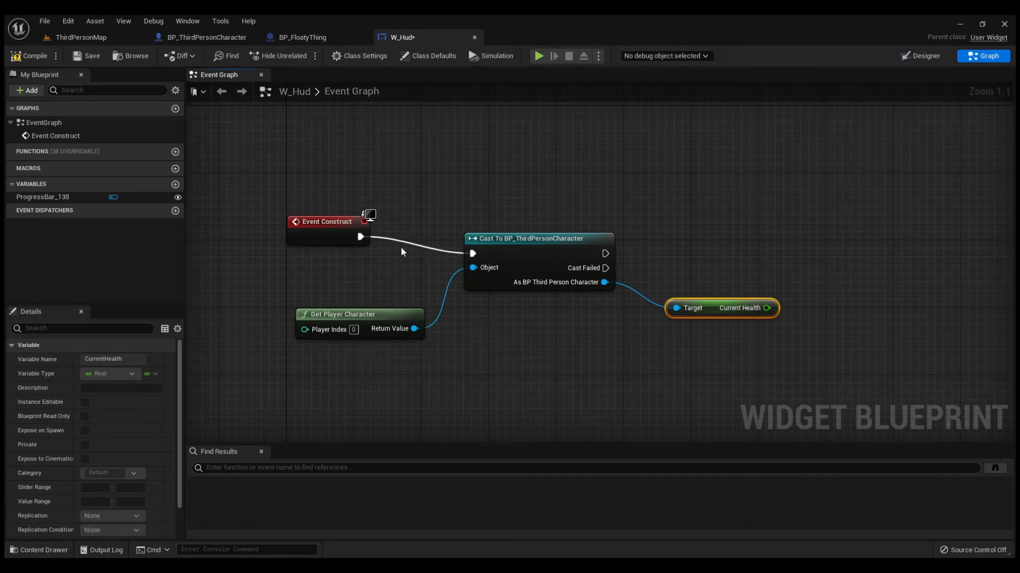
left_click_drag(403, 234, 713, 382)
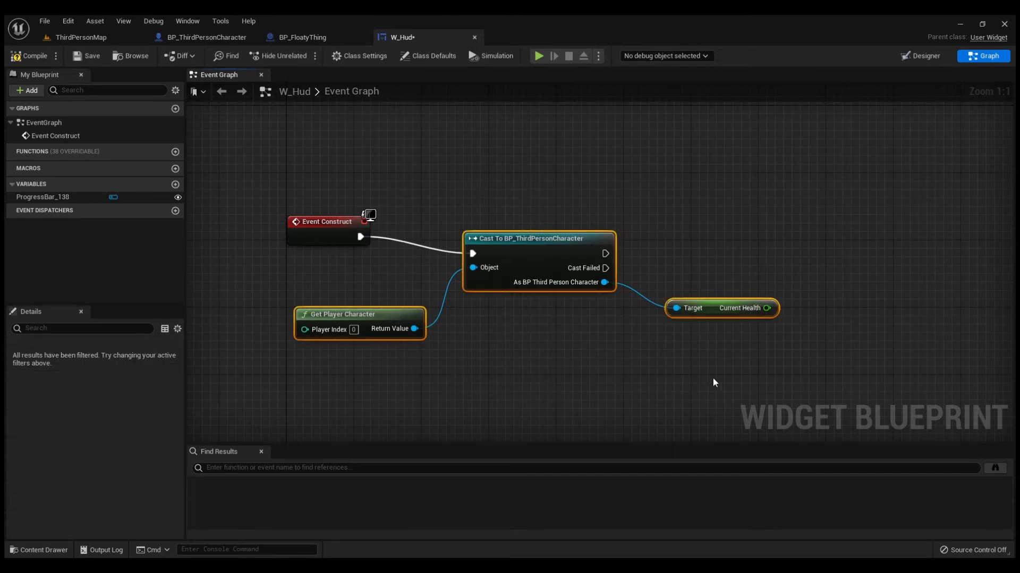
key("Delete")
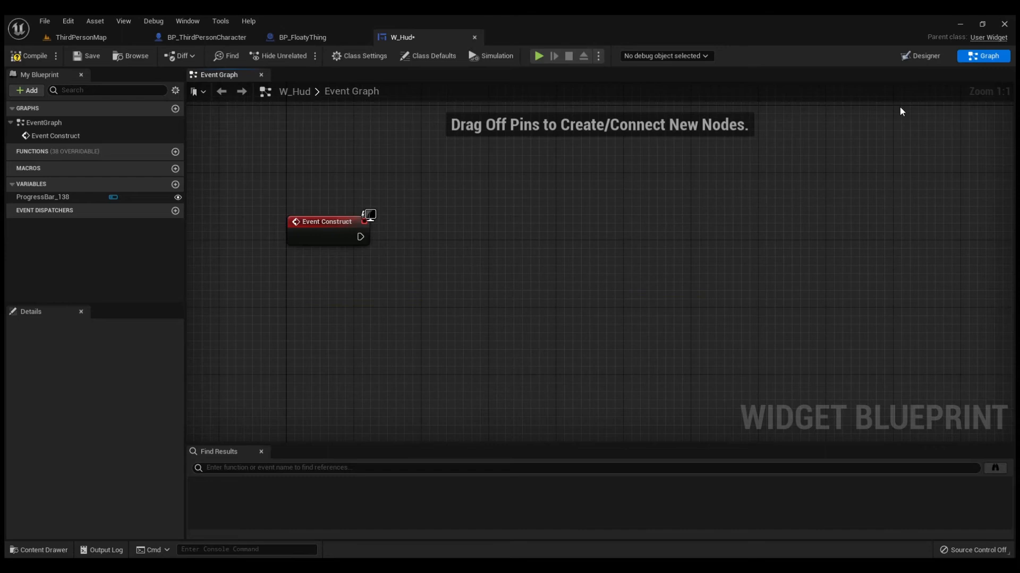
Create a binding function for the progress bar's Percent and space its entry and return nodes apart
left_click(926, 56)
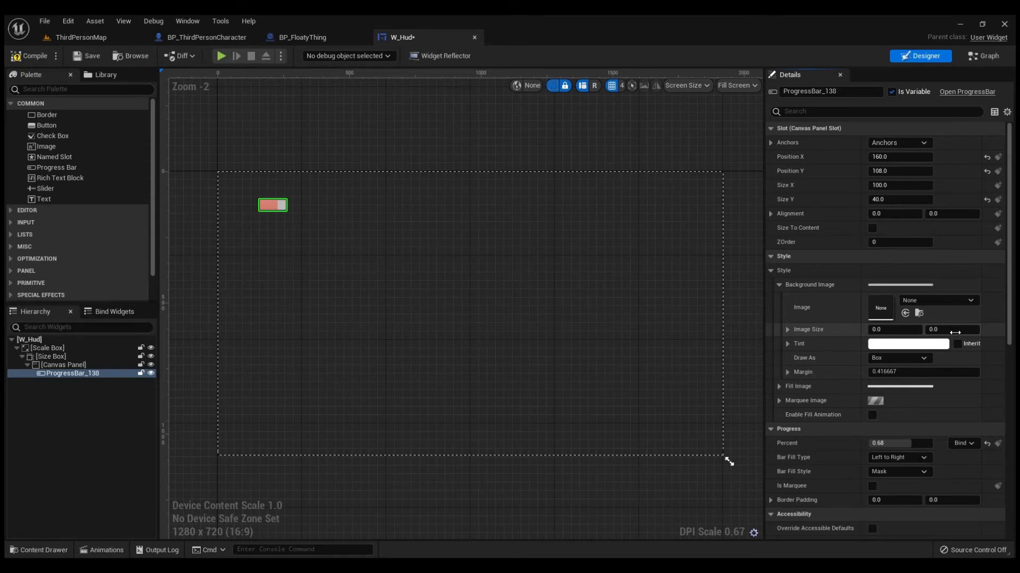
scroll(951, 331, "down", 3)
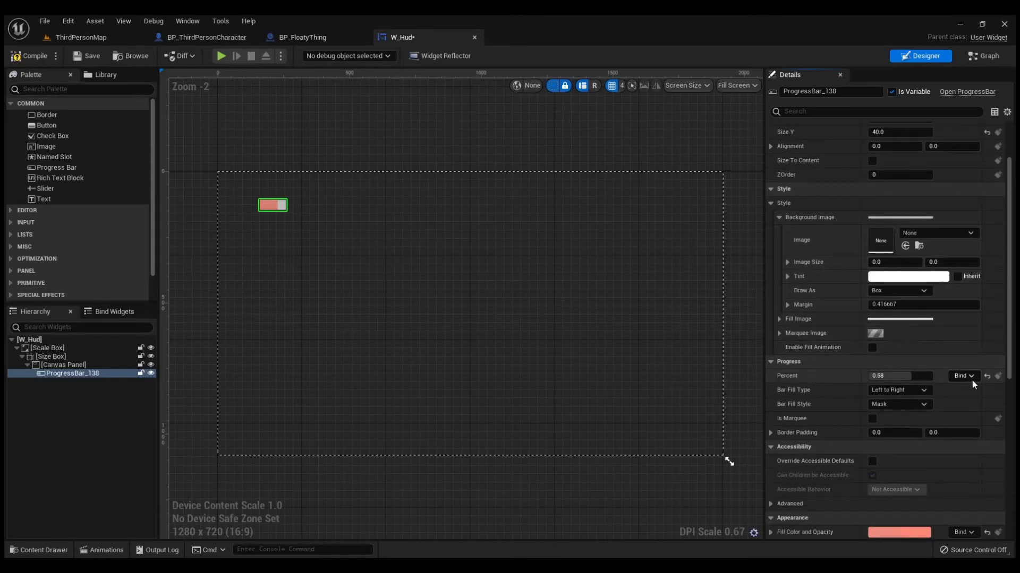
scroll(972, 380, "down", 1)
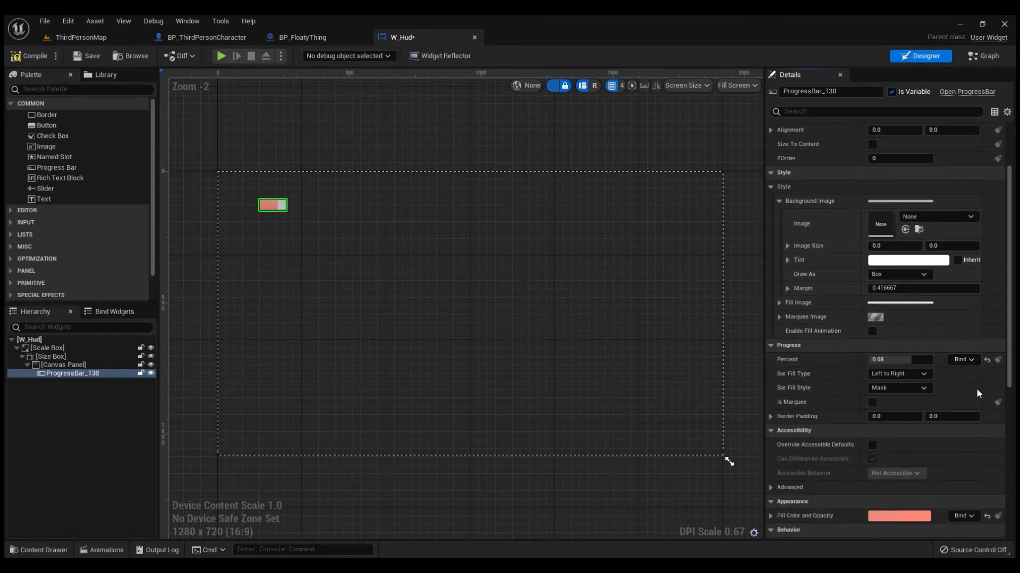
left_click(977, 389)
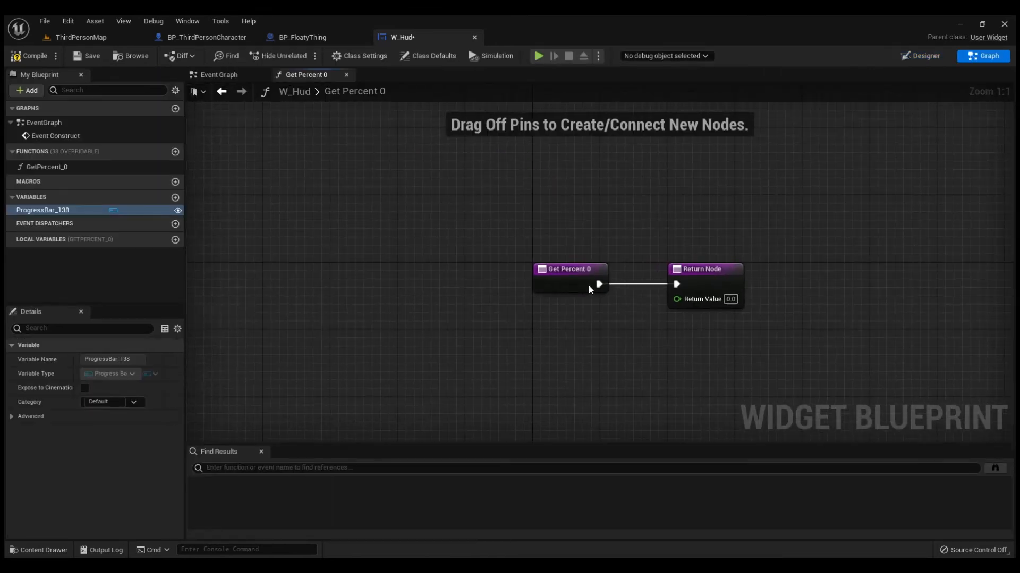
left_click_drag(587, 284, 330, 271)
key("Home")
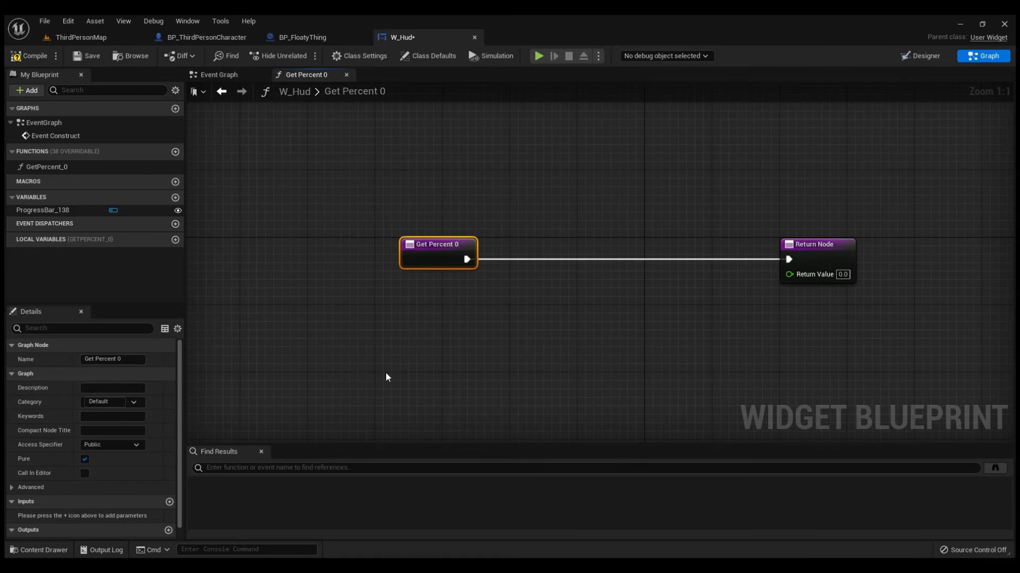
Add Get Player Character feeding a Cast To BP_ThirdPersonCharacter node, and connect the binding function's entry execution to the cast
key("ctrl+v")
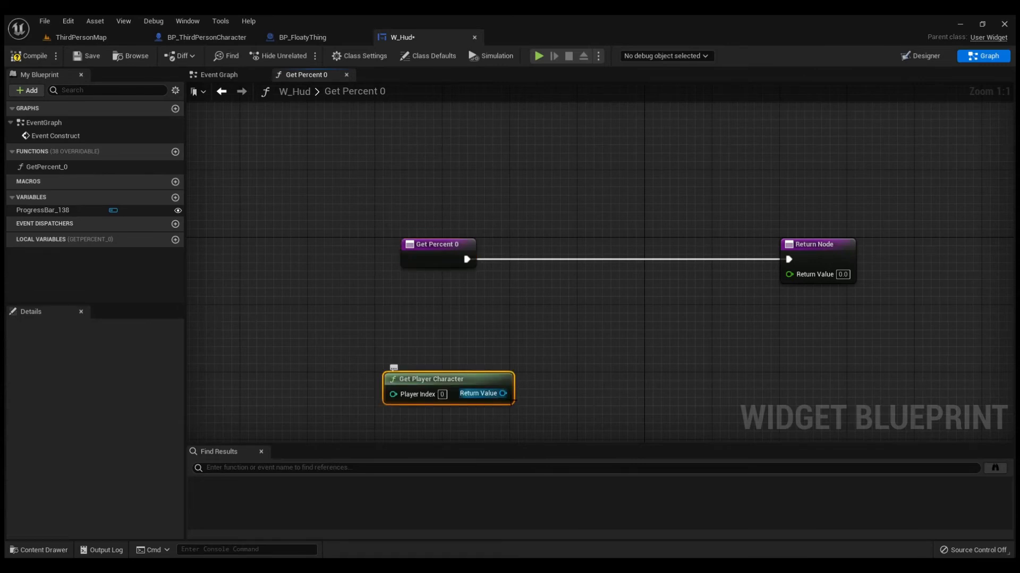
left_click_drag(502, 393, 517, 330)
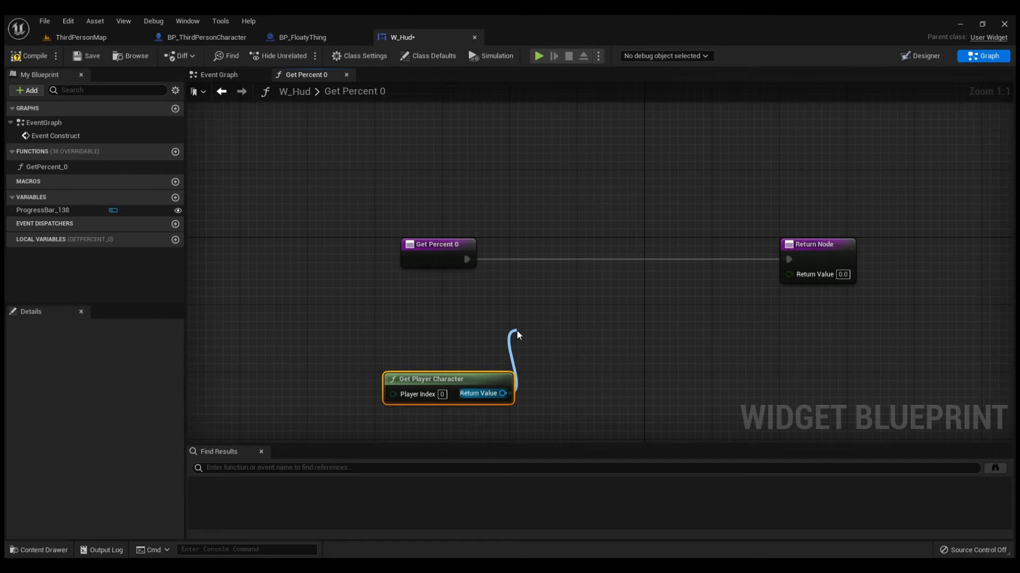
left_click_drag(517, 331, 517, 330)
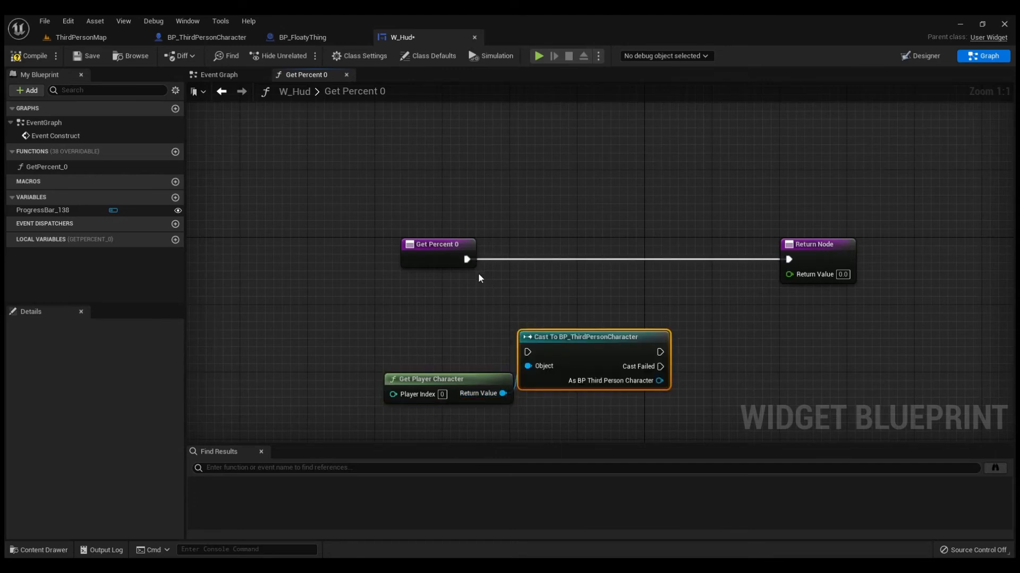
left_click_drag(471, 259, 588, 297, "ctrl")
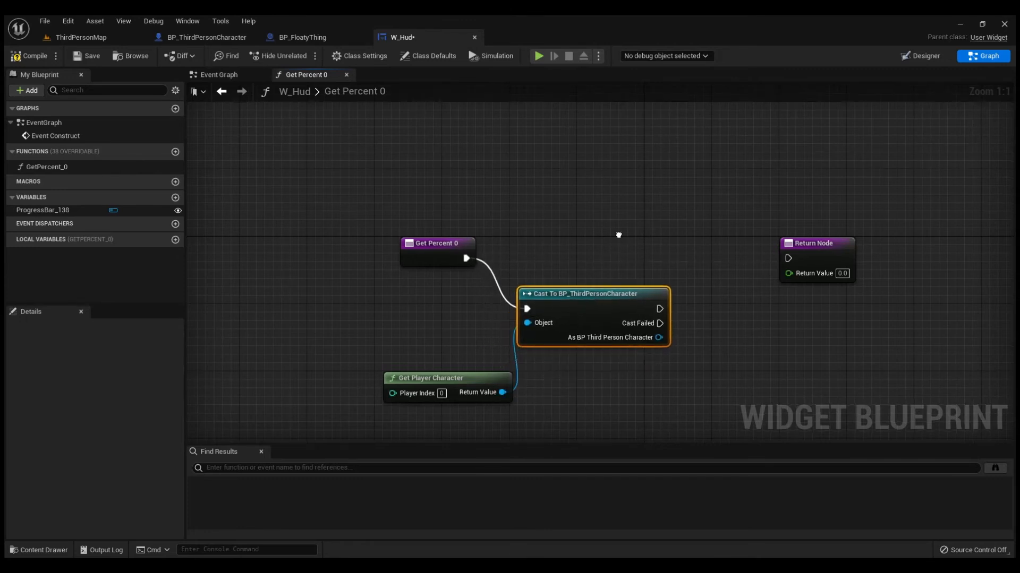
Get the Current Health and Max Health variables from the cast's As BP Third Person Character output
right_click_drag(606, 250, 514, 119)
left_click_drag(568, 209, 595, 272)
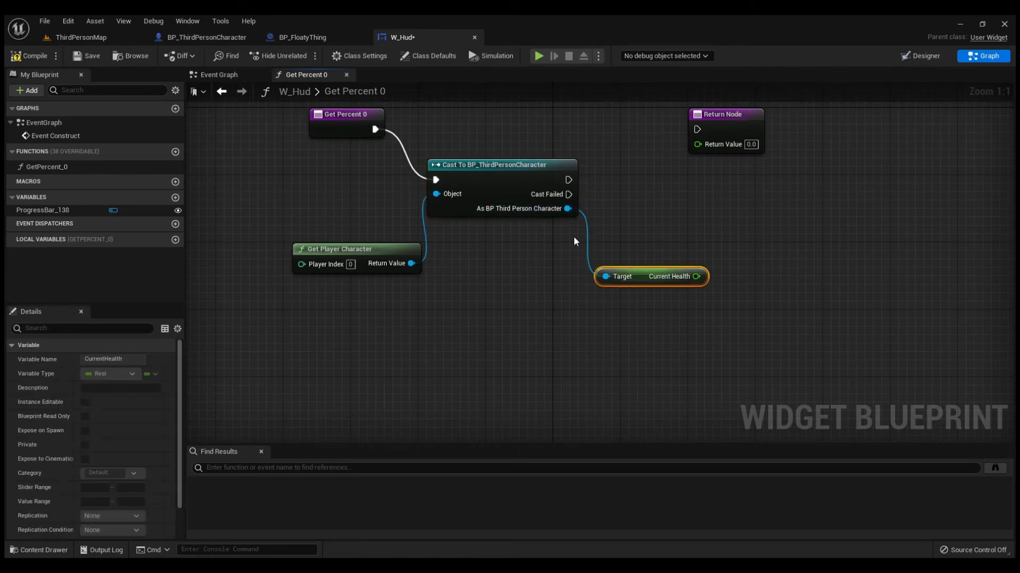
left_click_drag(567, 208, 577, 334)
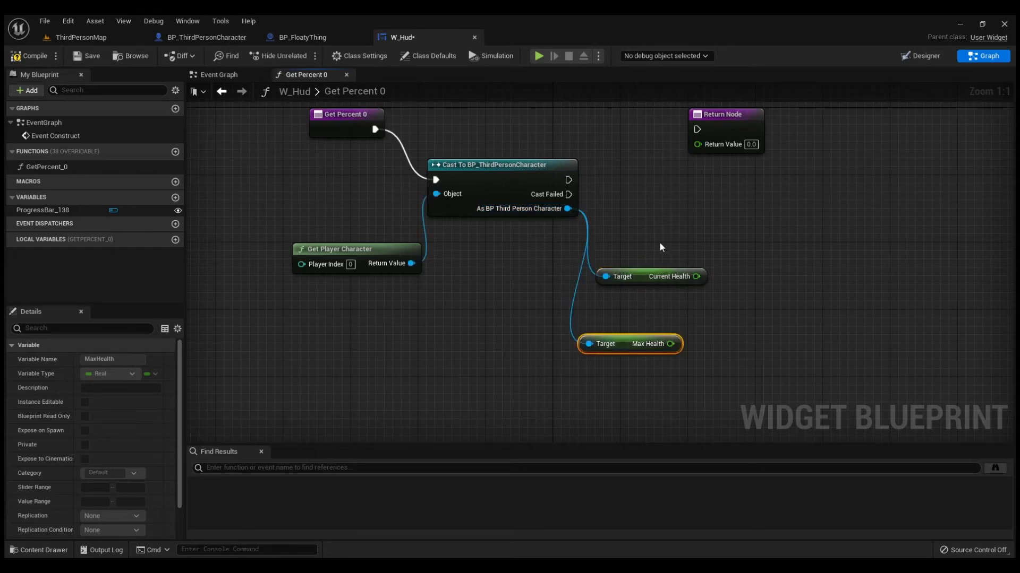
Divide Current Health by Max Health with a Divide node
right_click_drag(660, 245, 474, 236)
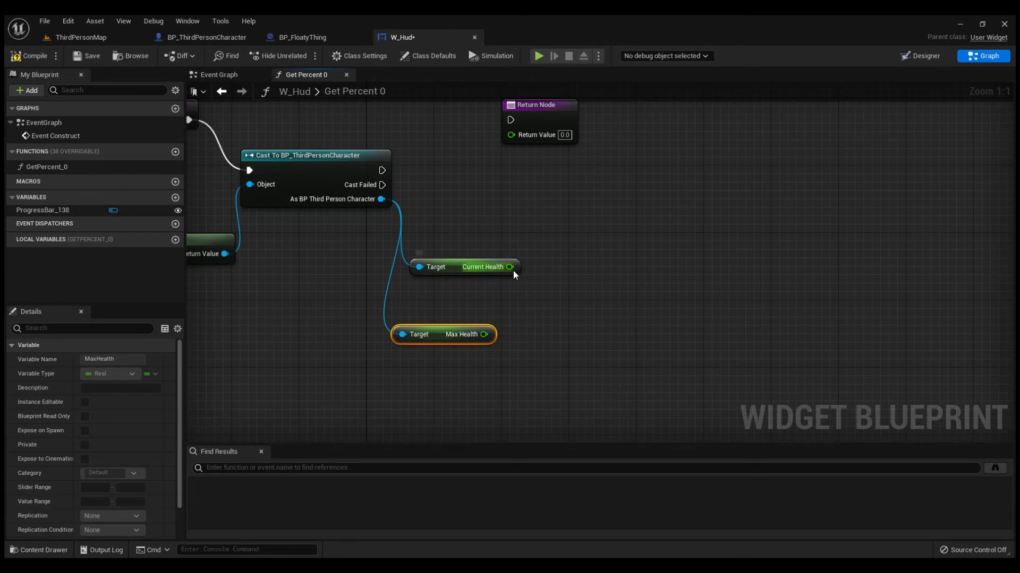
left_click_drag(510, 267, 550, 283)
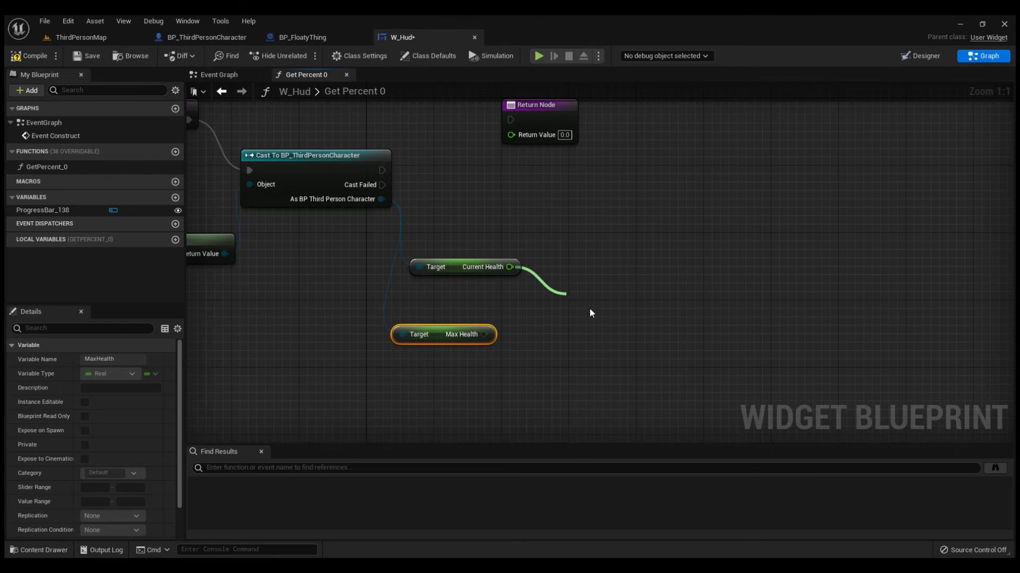
left_click(619, 352)
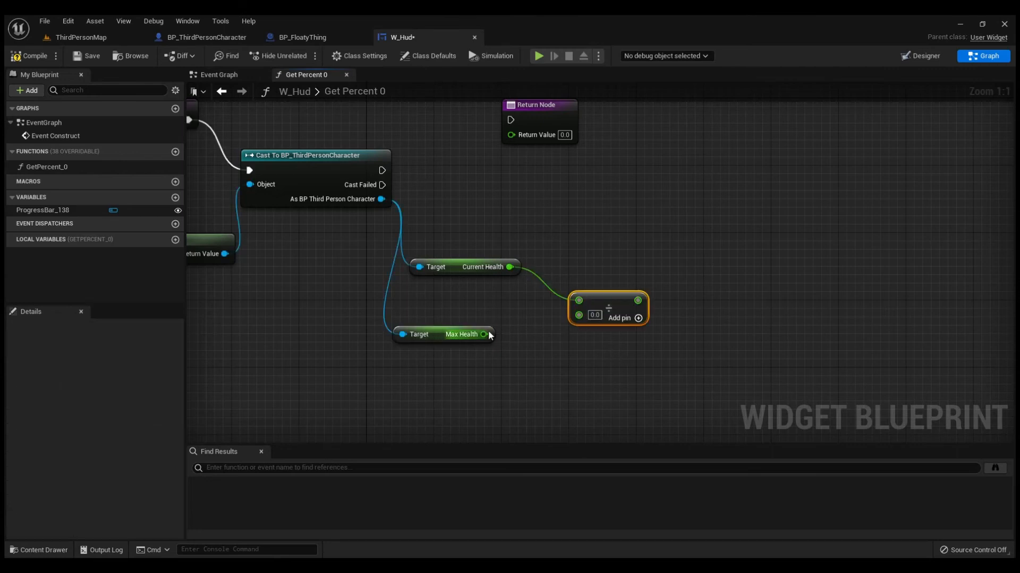
left_click_drag(484, 334, 579, 315)
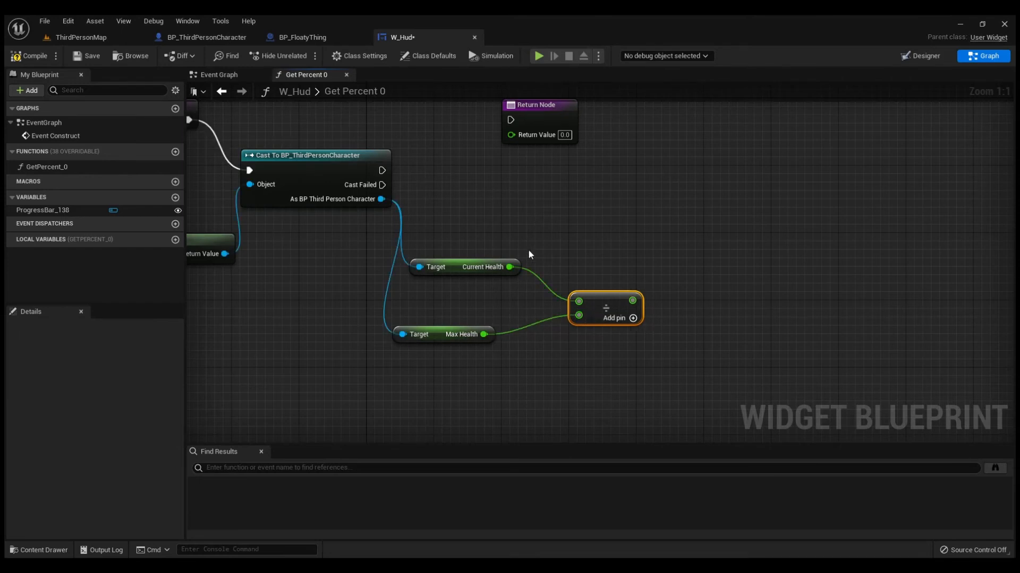
Connect the division result to Return Value and the cast's execution output to the Return Node, and compile W_Hud
right_click_drag(529, 253, 553, 304)
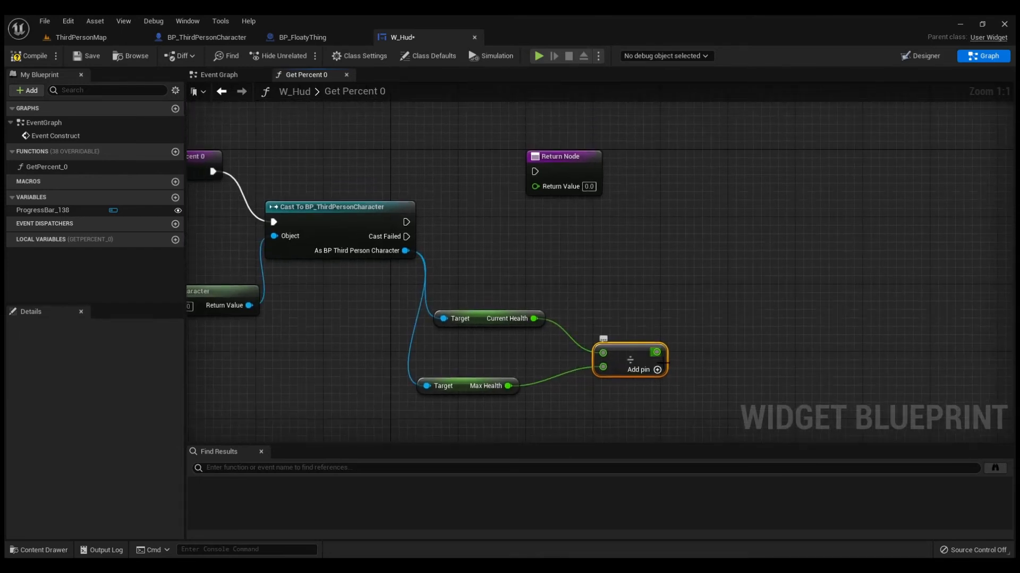
left_click_drag(657, 352, 537, 189)
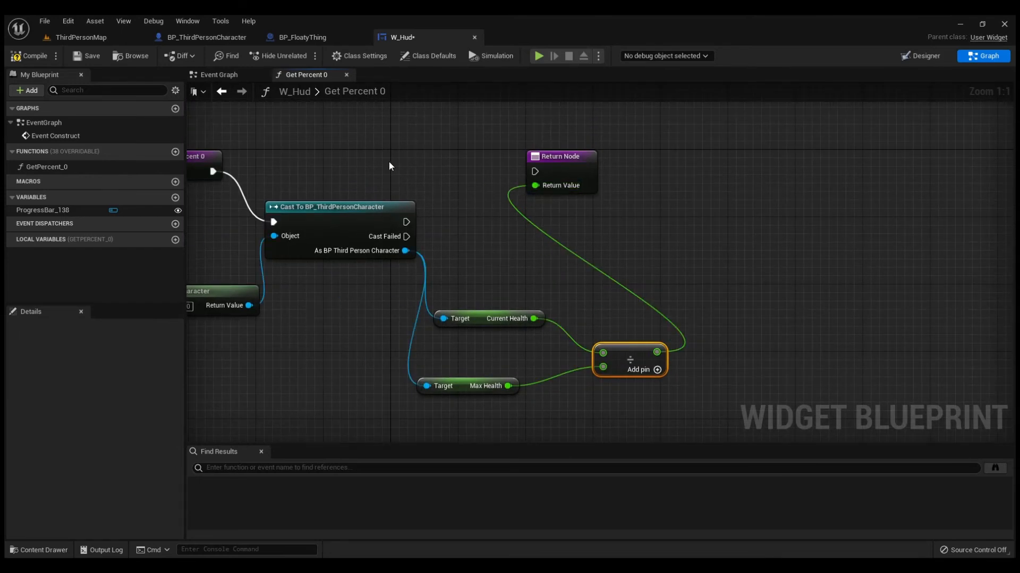
right_click_drag(388, 166, 474, 184)
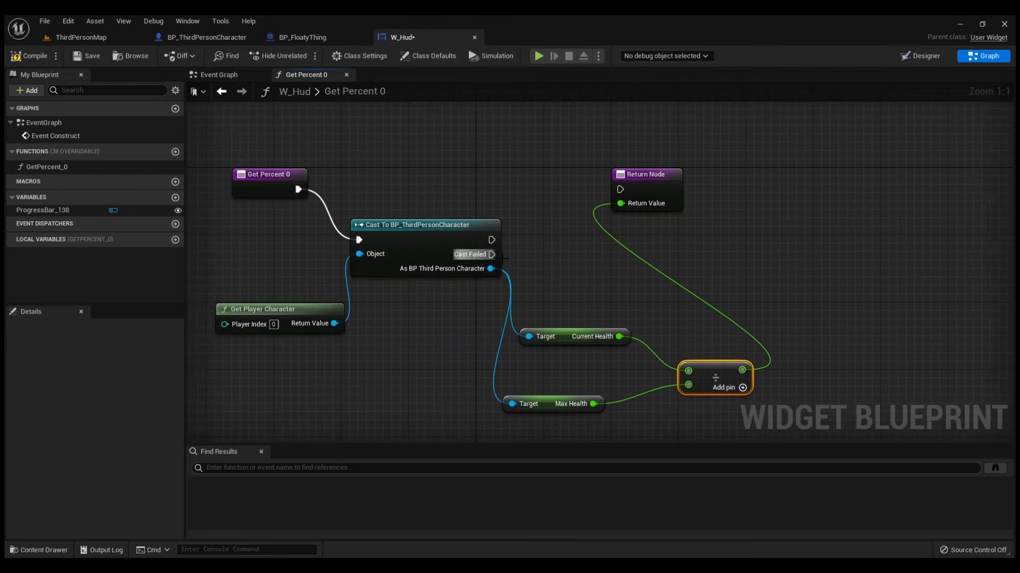
left_click_drag(492, 239, 620, 191)
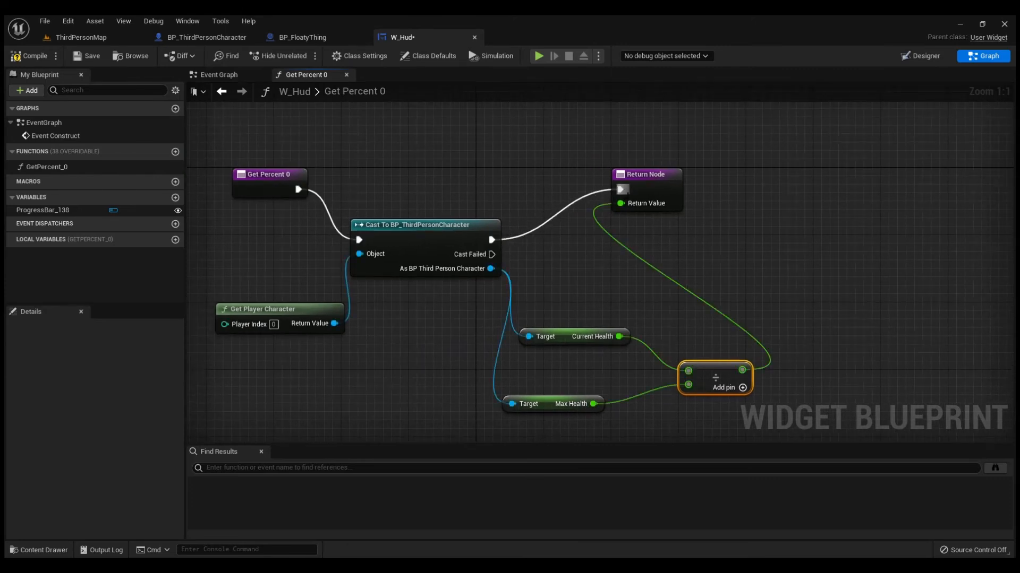
left_click(34, 58)
Play-test ThirdPersonMap, running the character around to check the health bar on screen, and stop the session
left_click(91, 36)
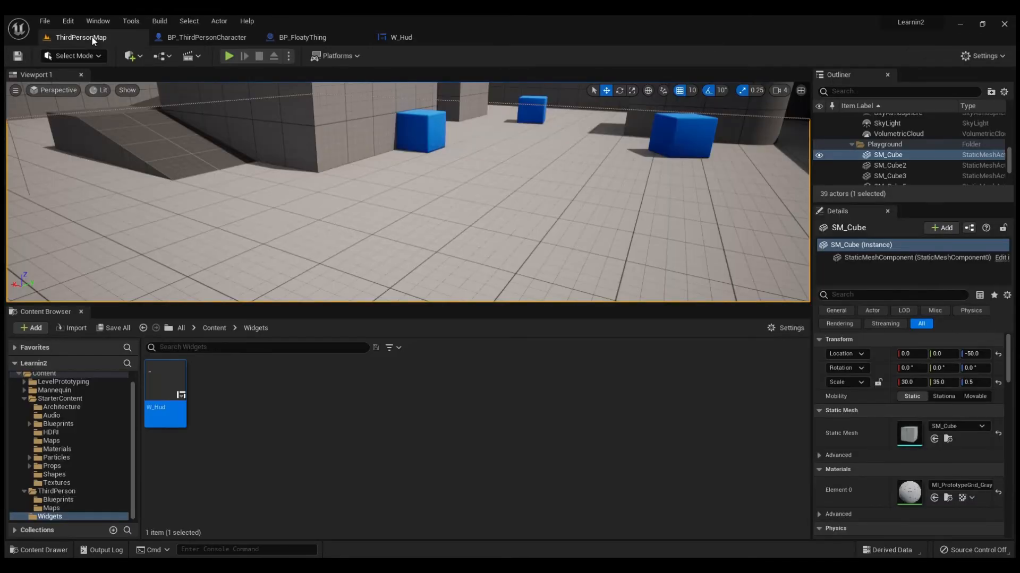
left_click(229, 55)
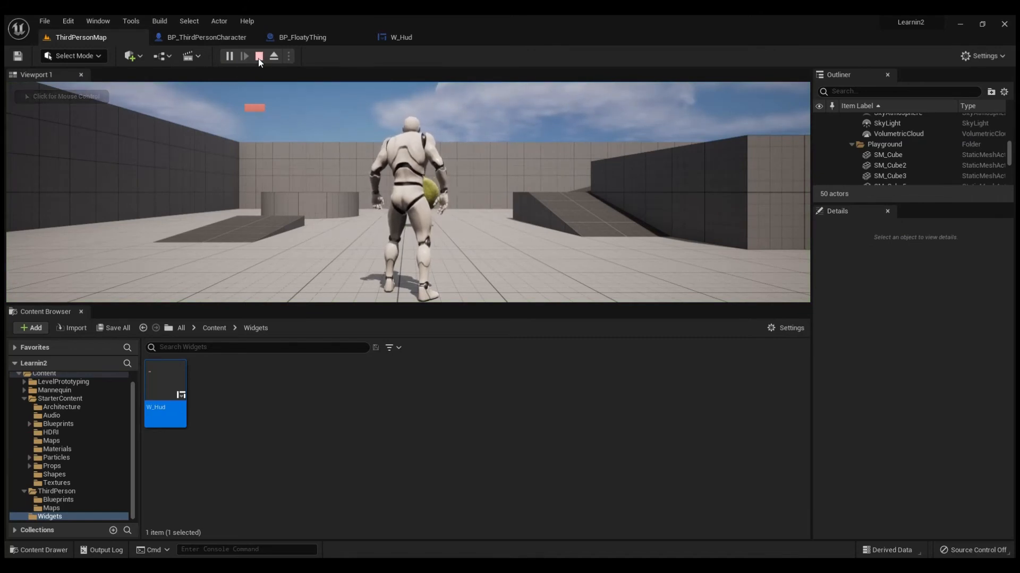
left_click(258, 108)
key("w")
key("d")
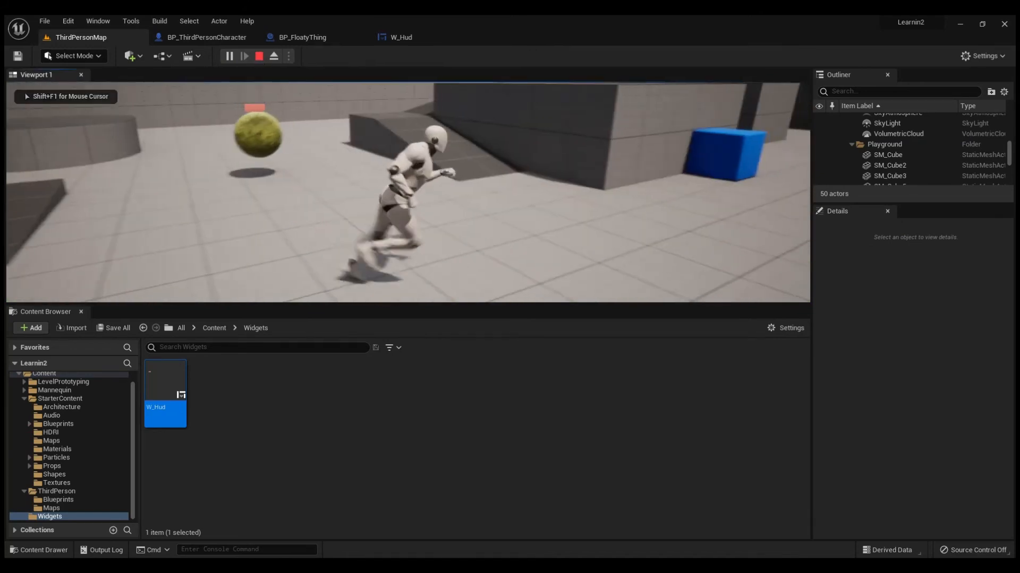
key("w")
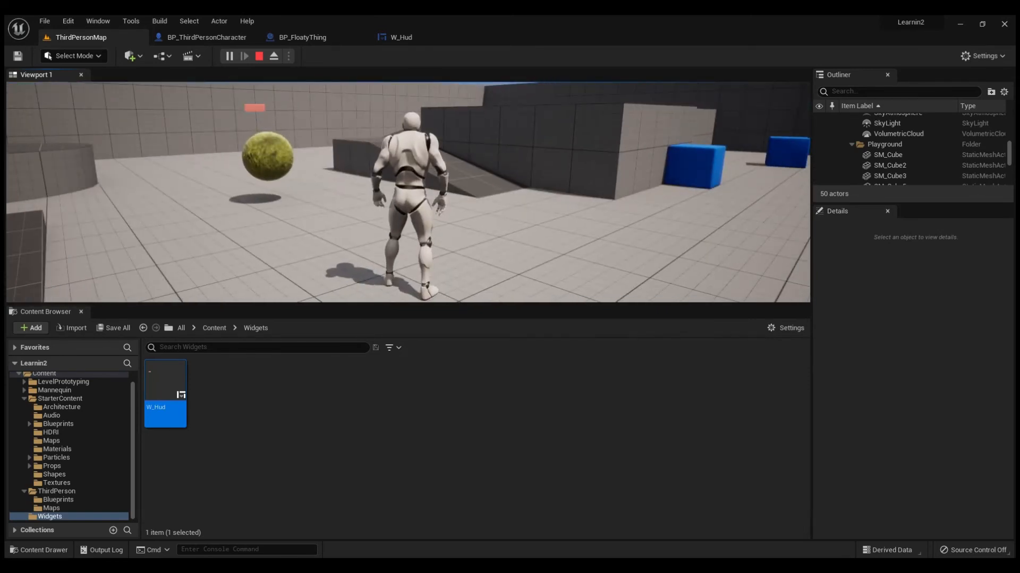
key("Escape")
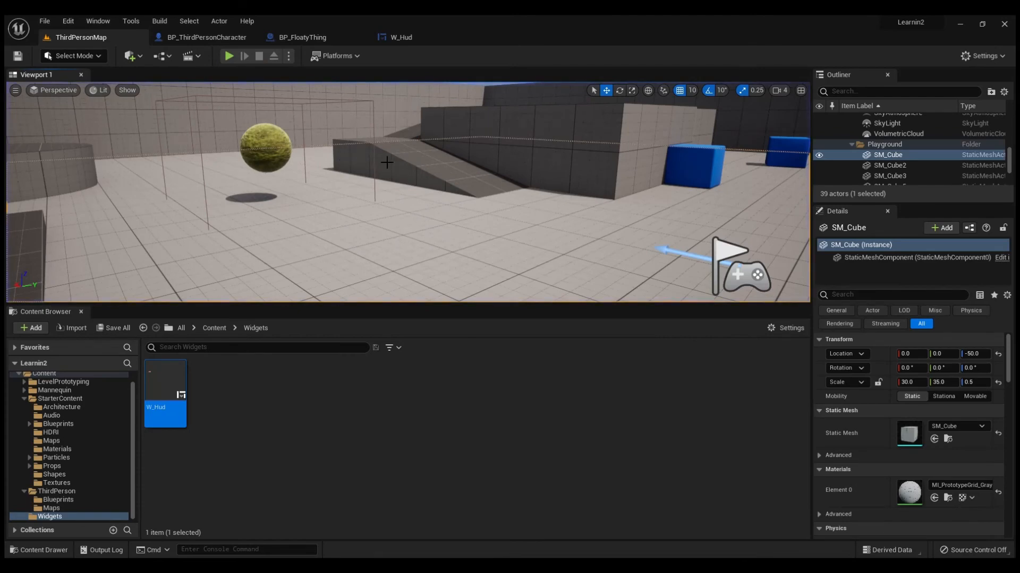
Add a keyboard 9 input event below Event BeginPlay in the BP_ThirdPersonCharacter event graph
left_click(208, 37)
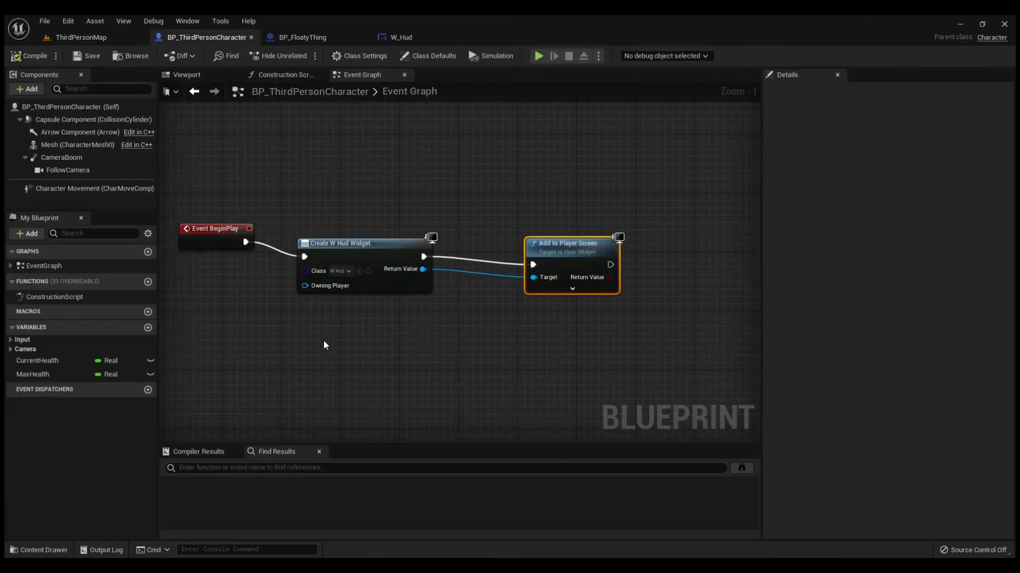
right_click_drag(315, 351, 429, 299)
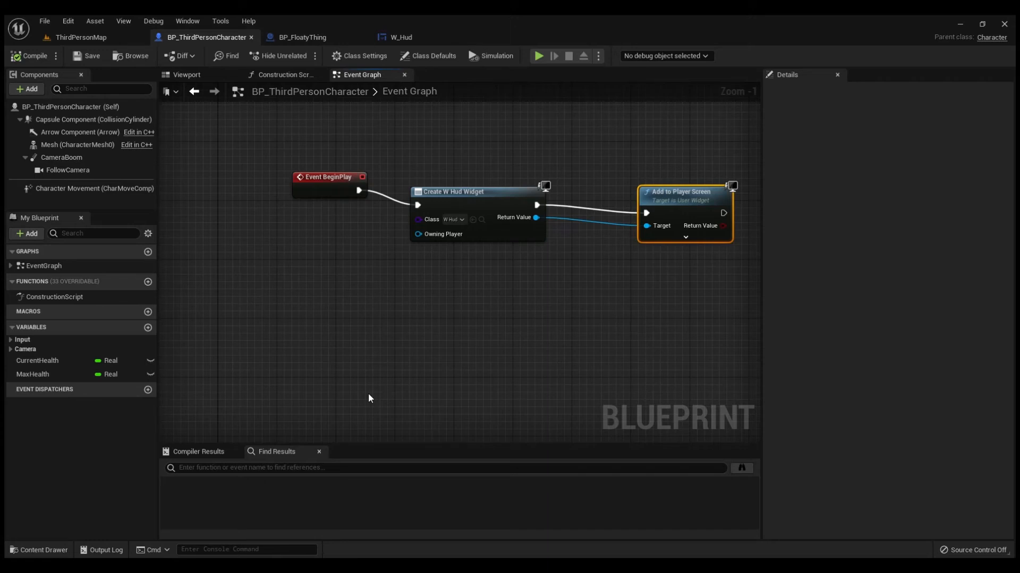
key("ctrl+v")
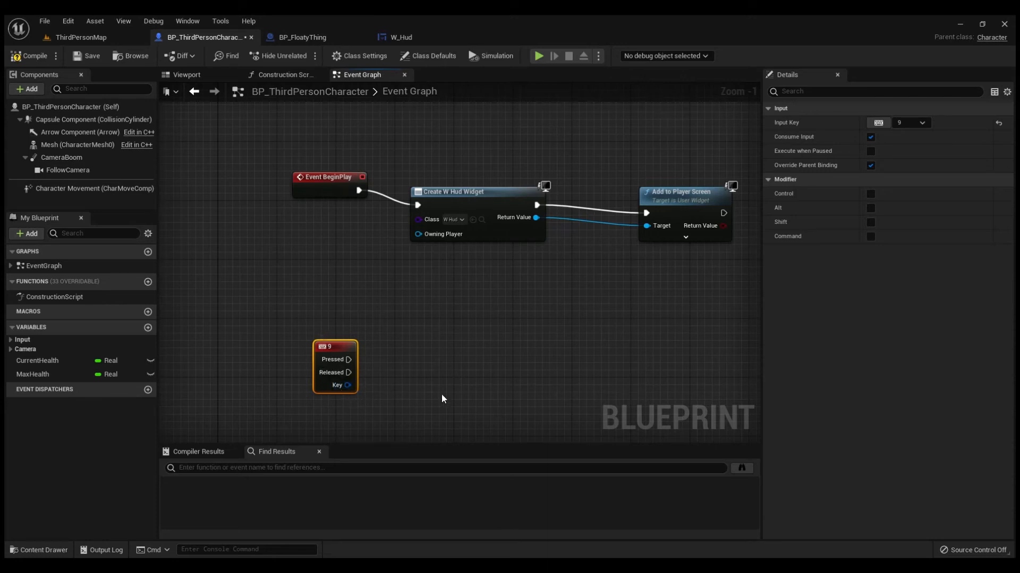
Place a Get node for CurrentHealth just above the 9 key event
left_click(40, 360)
left_click(333, 304)
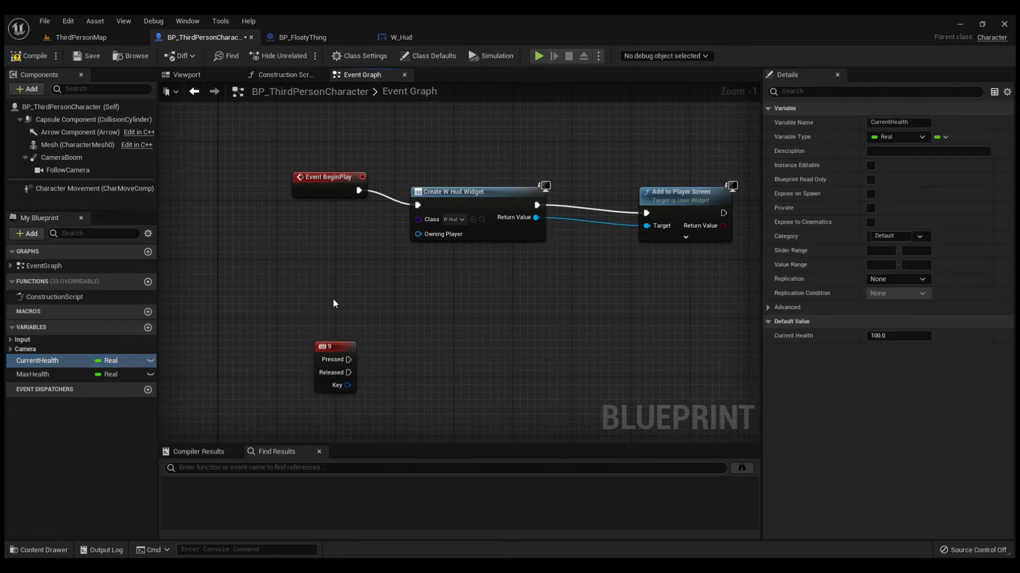
left_click(368, 320)
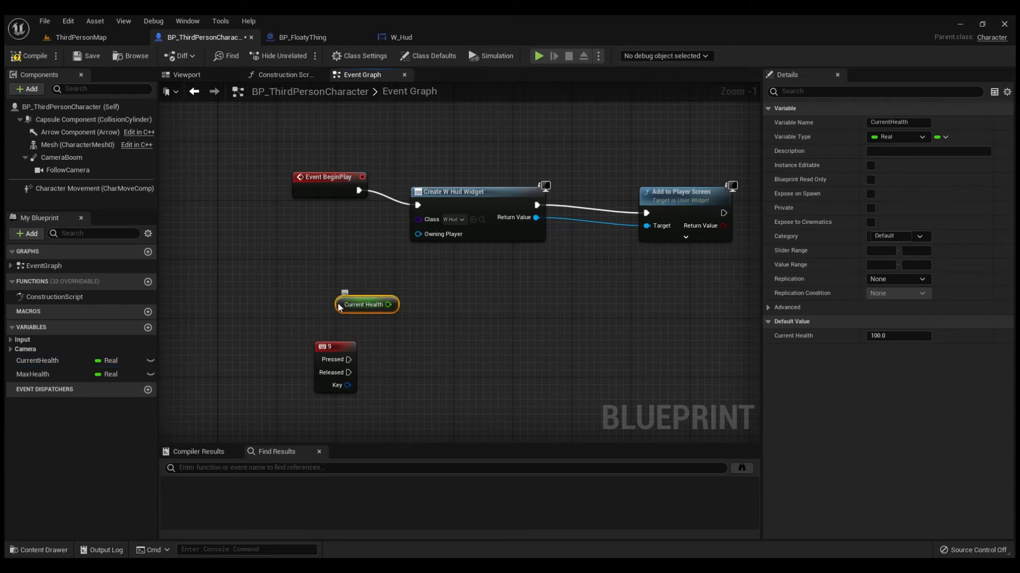
left_click_drag(339, 306, 330, 301)
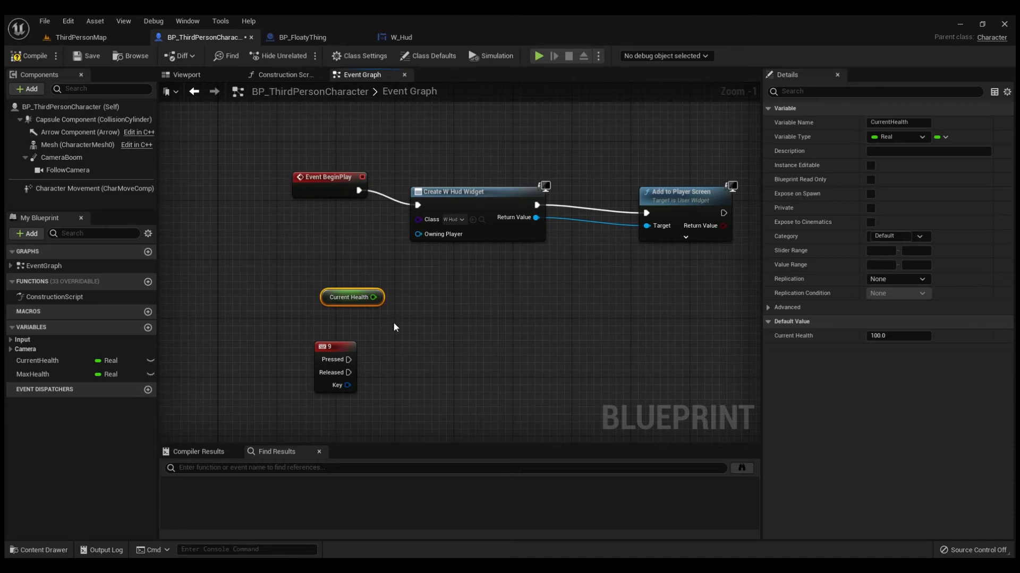
Subtract 5.0 from Current Health with a Subtract node
left_click_drag(374, 297, 427, 325)
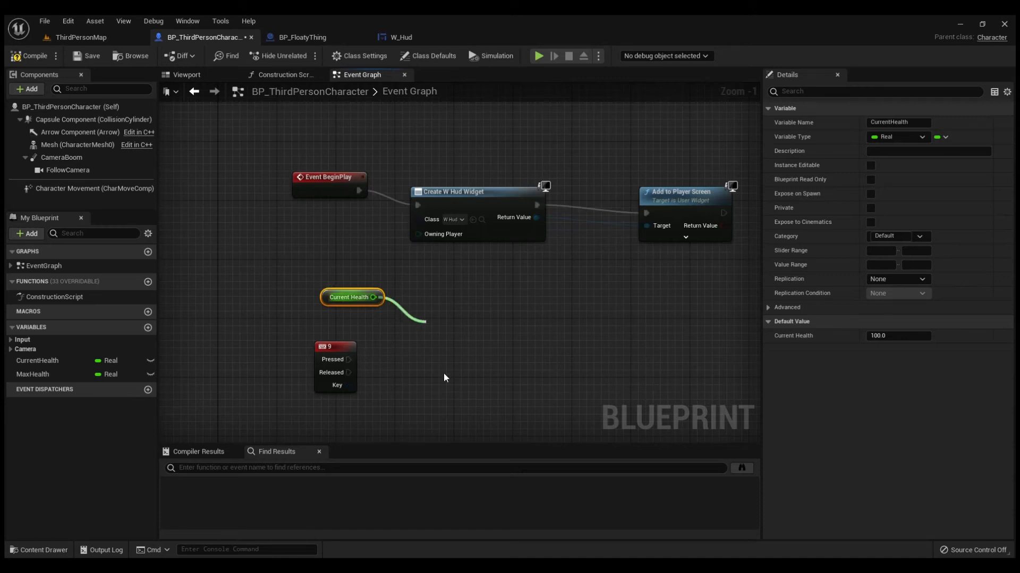
left_click(477, 423)
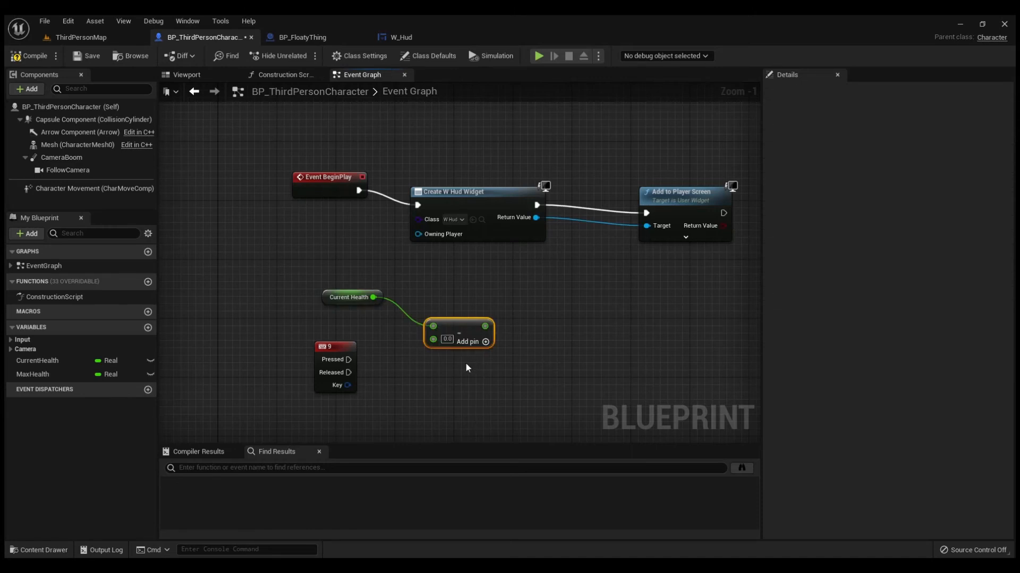
left_click(447, 340)
type("6")
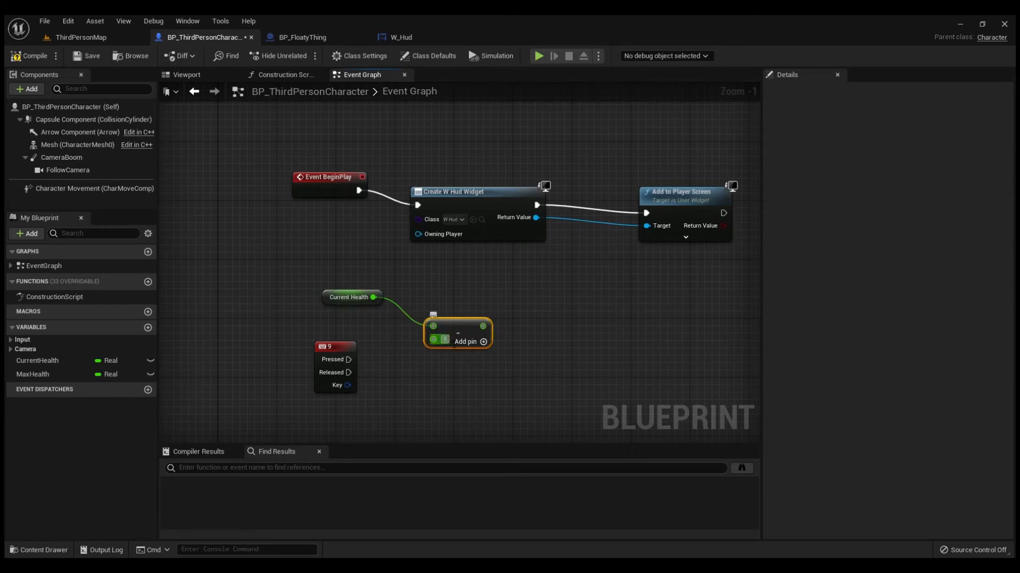
left_click(445, 374)
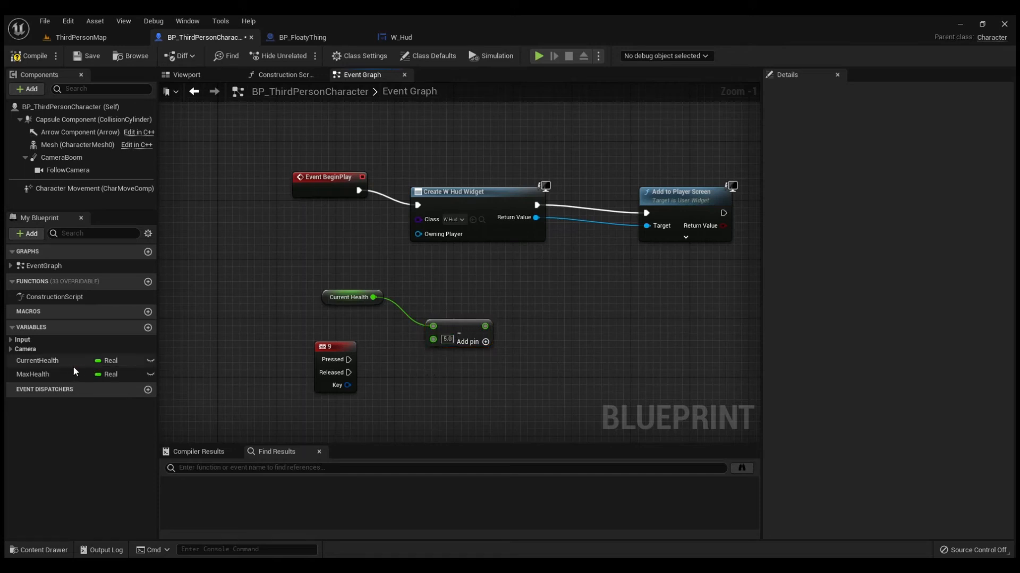
Add a Set node for CurrentHealth, feed it the subtraction result, run it from the 9 event's Pressed output, and save the blueprint
left_click(50, 362)
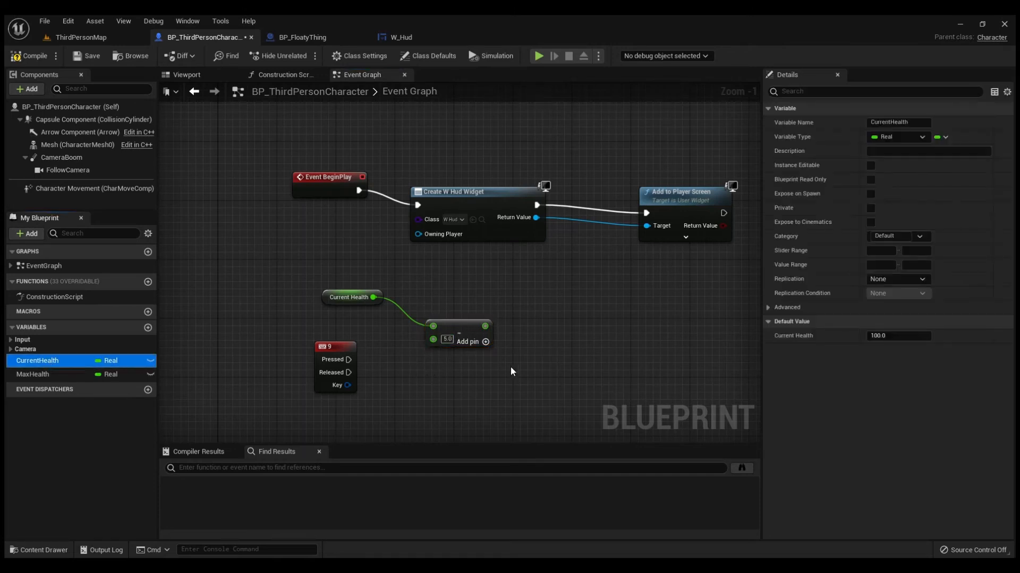
left_click(549, 396)
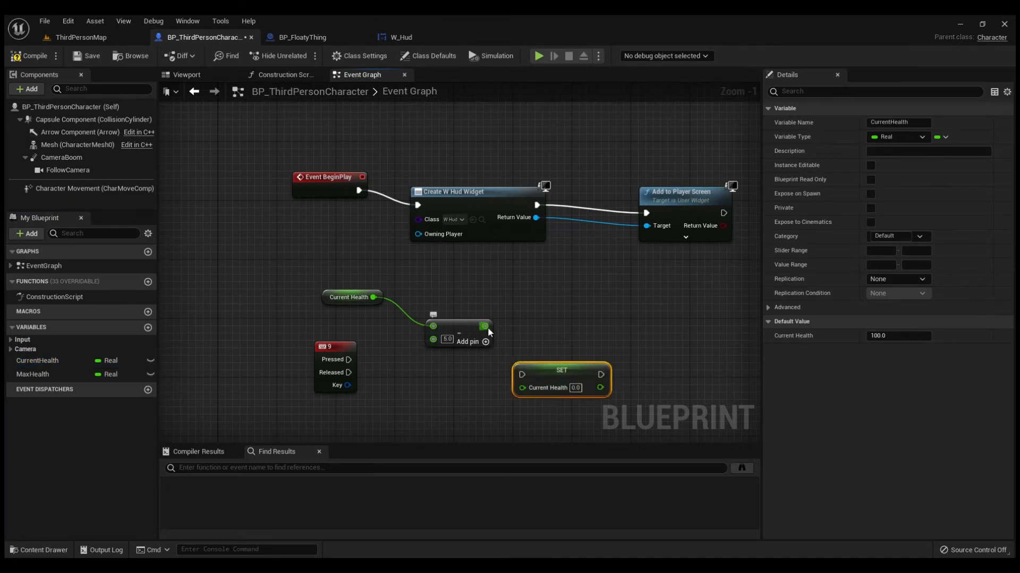
left_click_drag(485, 326, 522, 387)
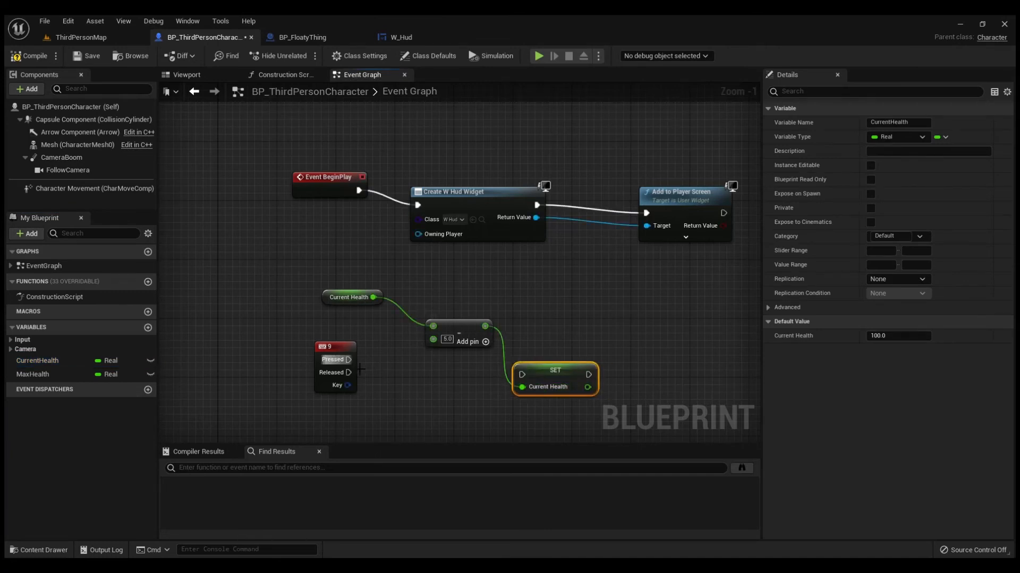
left_click_drag(360, 369, 522, 374)
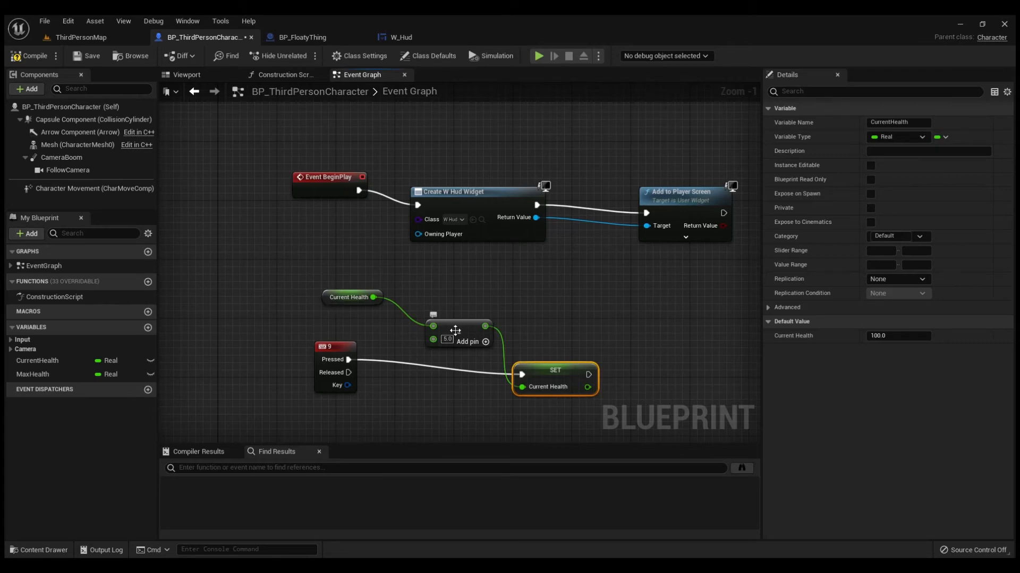
left_click(78, 58)
Play-test ThirdPersonMap, triggering the 9 event repeatedly to check how the health bar responds, and release the mouse from the game
left_click(81, 37)
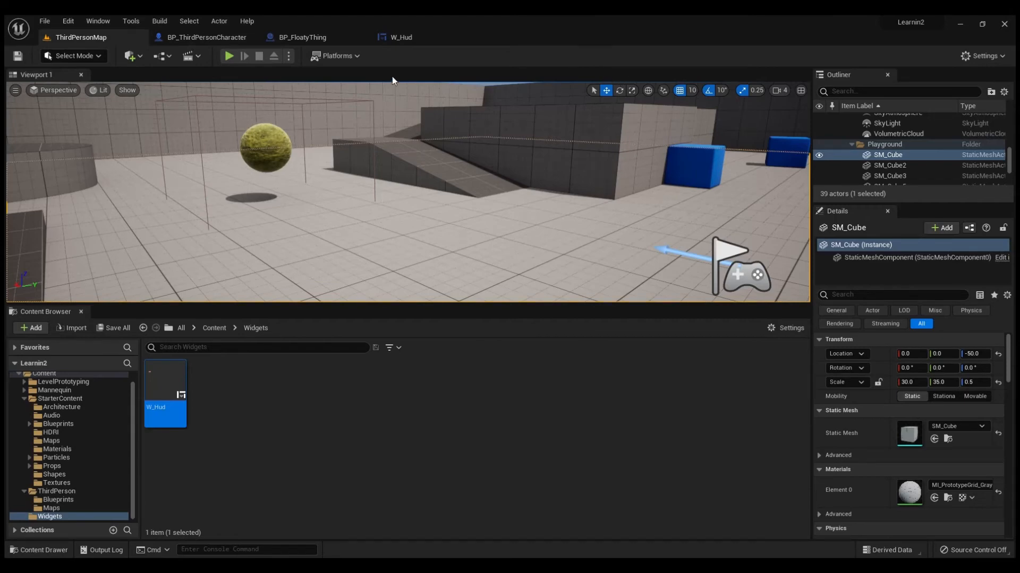
left_click(230, 56)
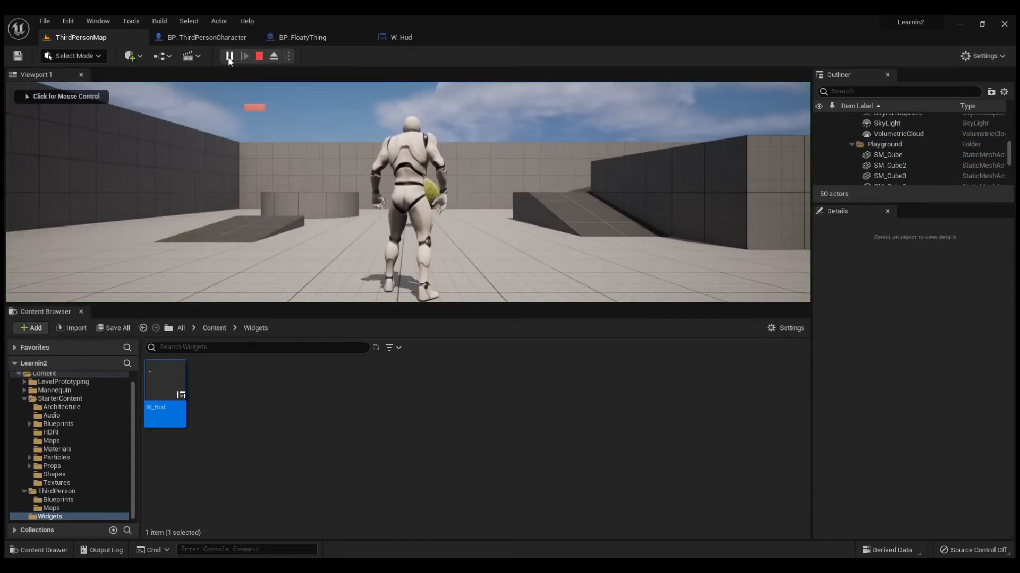
left_click(285, 154)
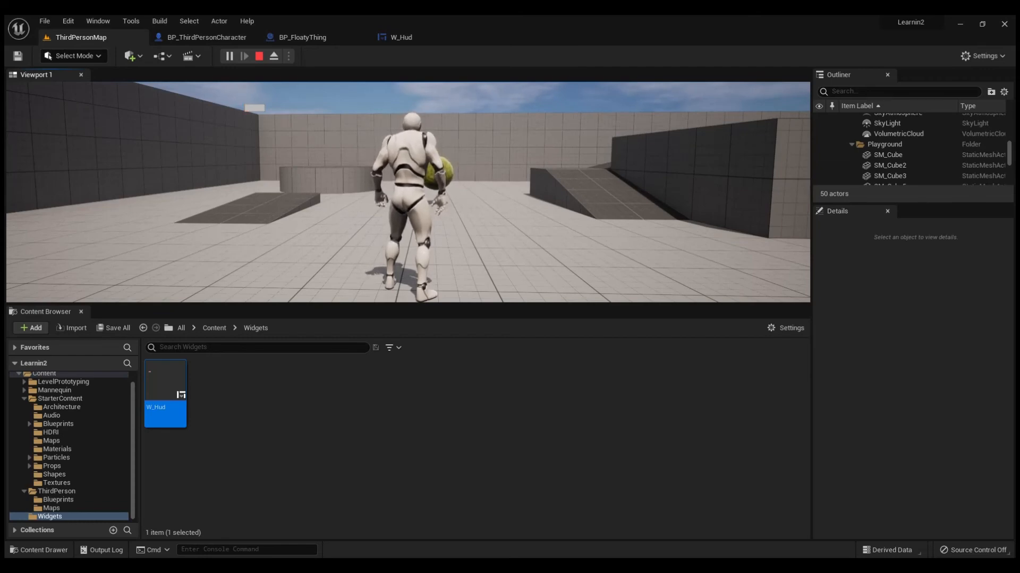
key("shift+F1")
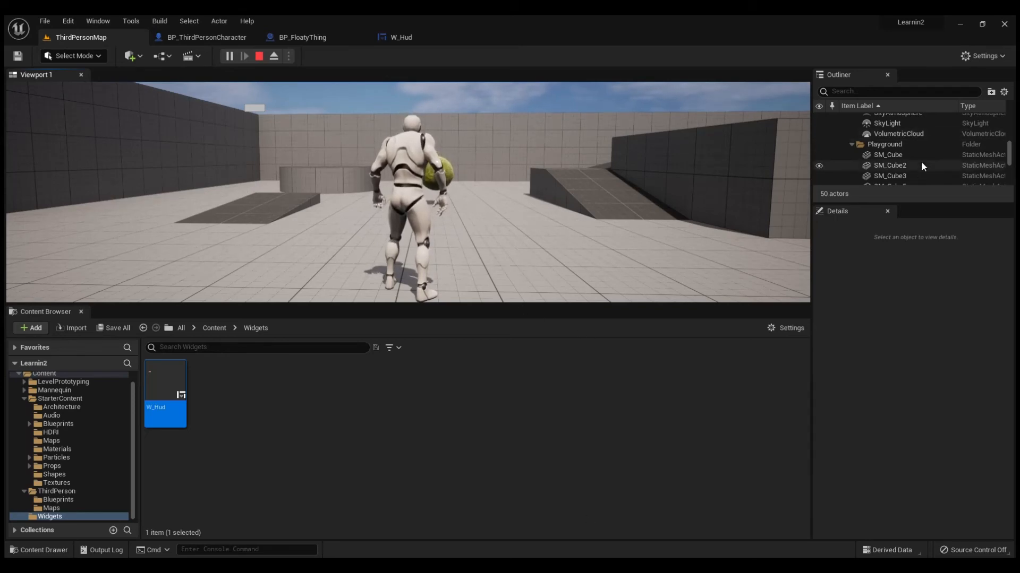
Find BP_ThirdPersonCharacter among the running level's actors, look through its details for the health variables, and stop the session
scroll(921, 161, "up", 3)
scroll(922, 165, "up", 5)
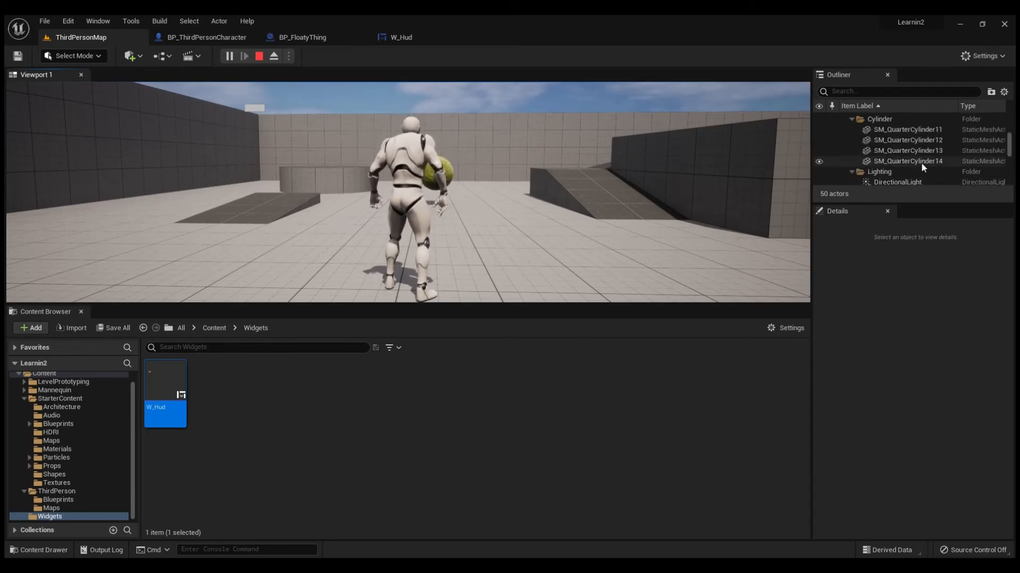
scroll(920, 161, "up", 3)
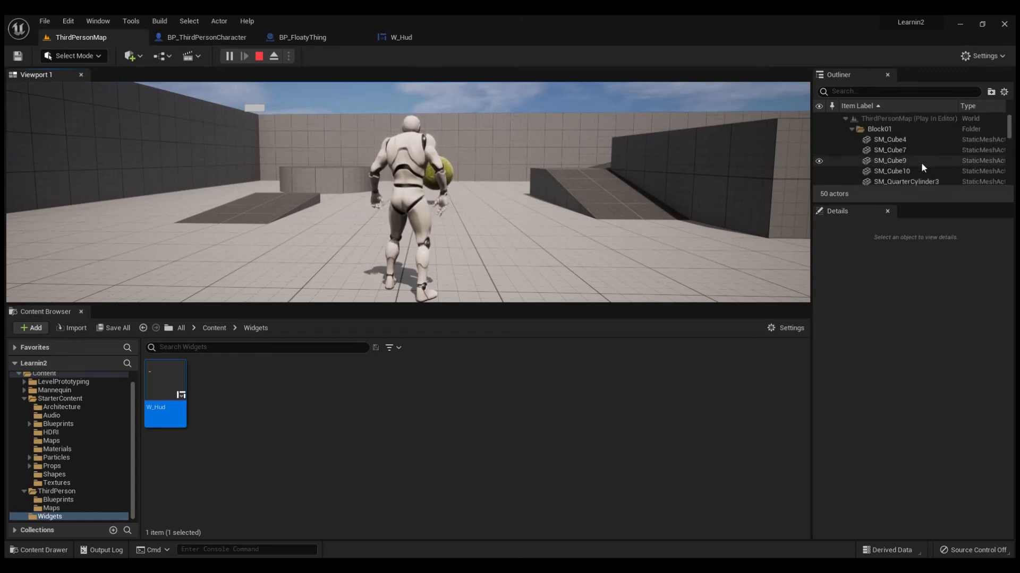
left_click_drag(1008, 125, 1006, 169)
scroll(960, 168, "up", 5)
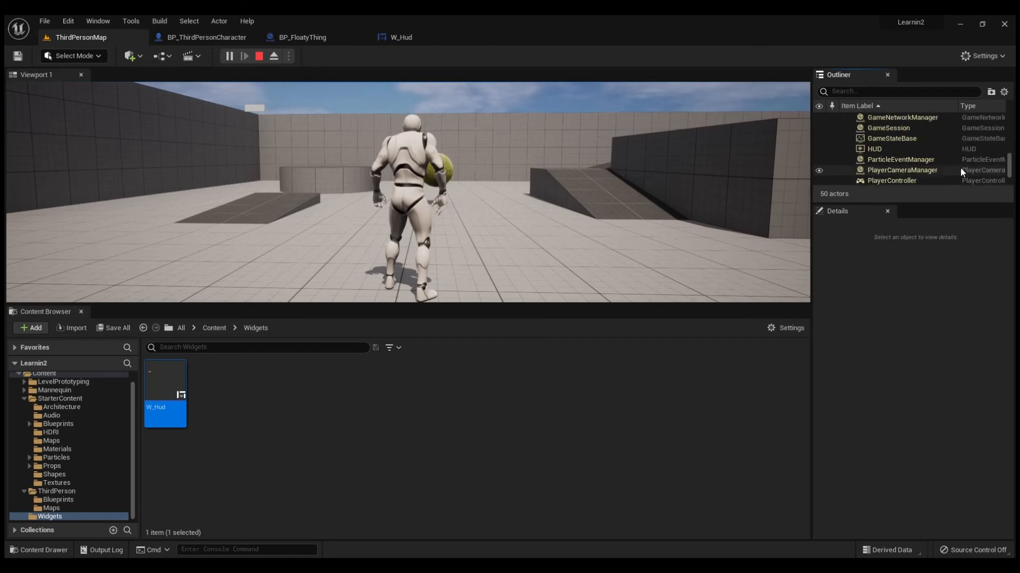
left_click(928, 126)
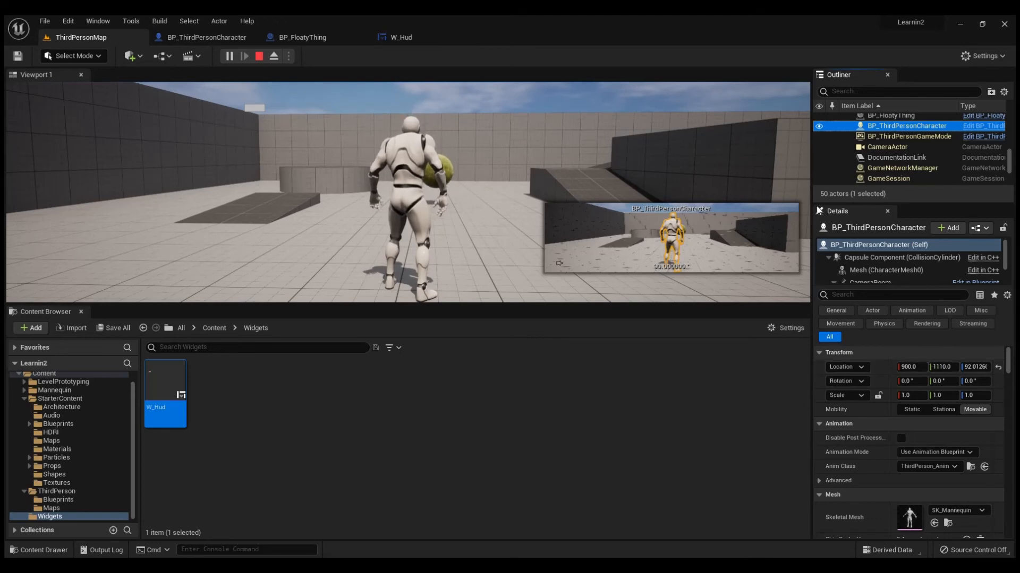
scroll(962, 350, "down", 1)
scroll(944, 359, "down", 10)
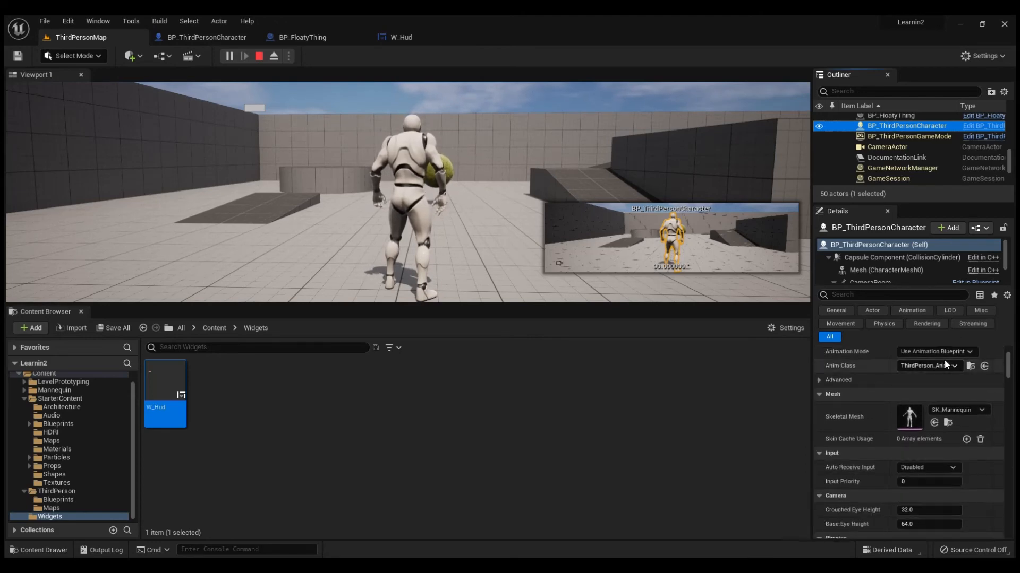
scroll(942, 359, "down", 3)
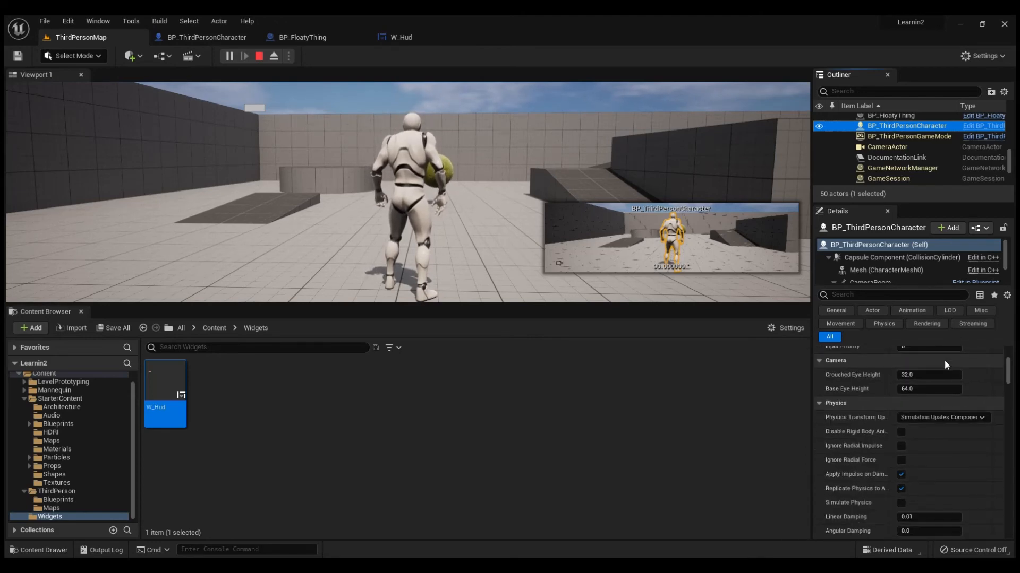
left_click(260, 59)
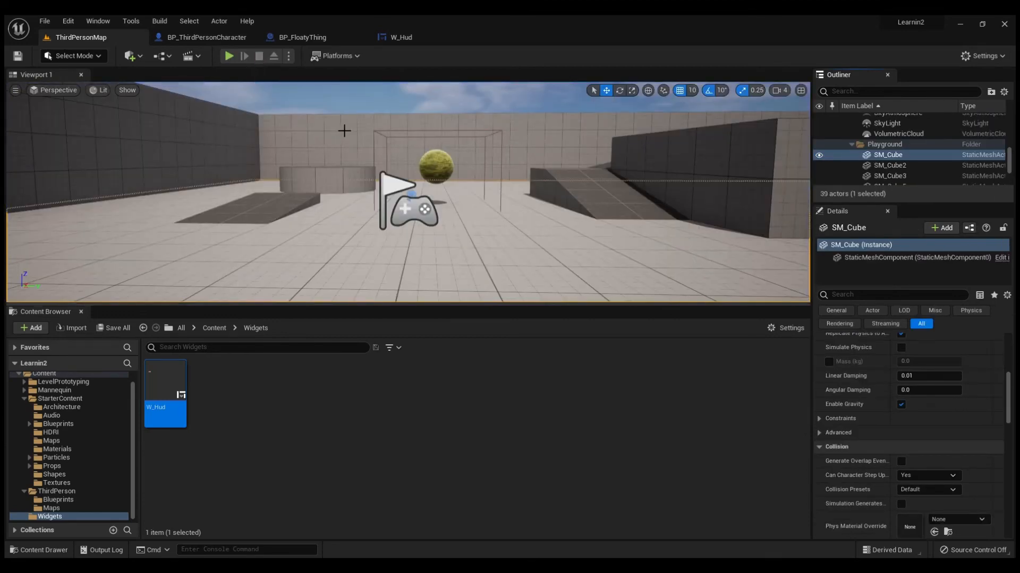
Make the CurrentHealth and MaxHealth variables of BP_ThirdPersonCharacter instance editable
left_click(241, 42)
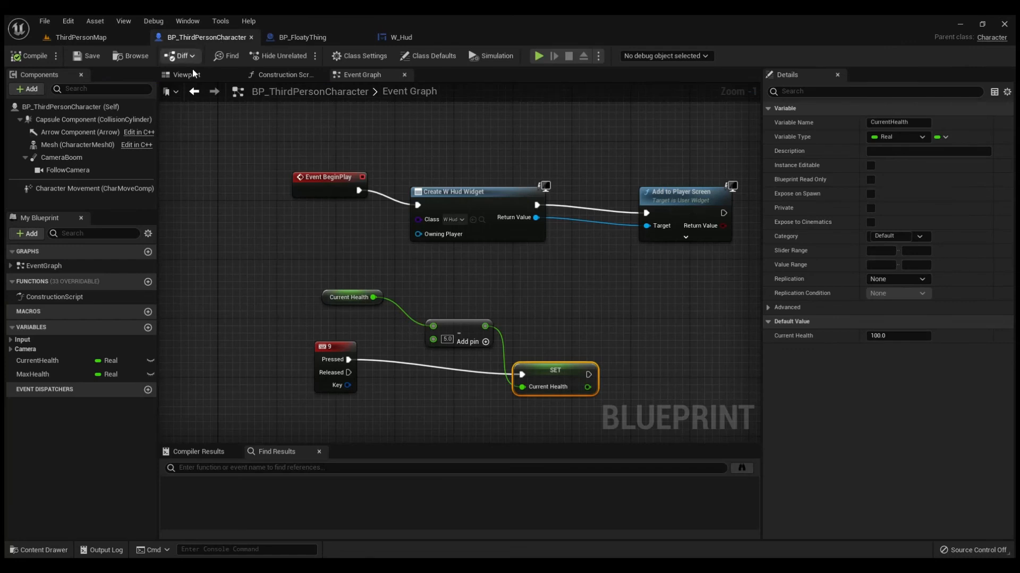
left_click(150, 362)
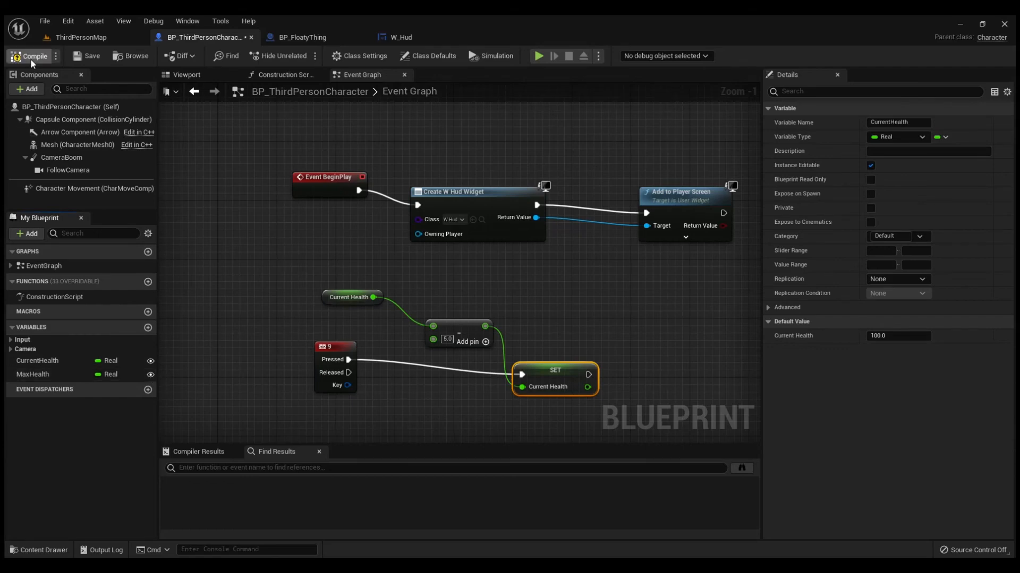
Play-test ThirdPersonMap again, lower the health with the 9 event, and inspect the running BP_ThirdPersonCharacter's Current Health and Max Health
left_click(84, 39)
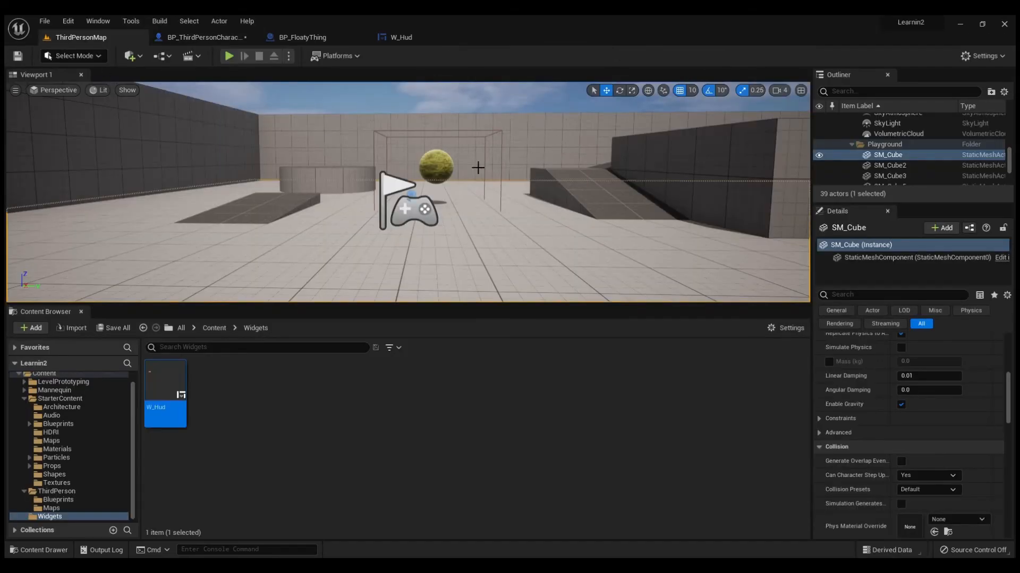
left_click(228, 56)
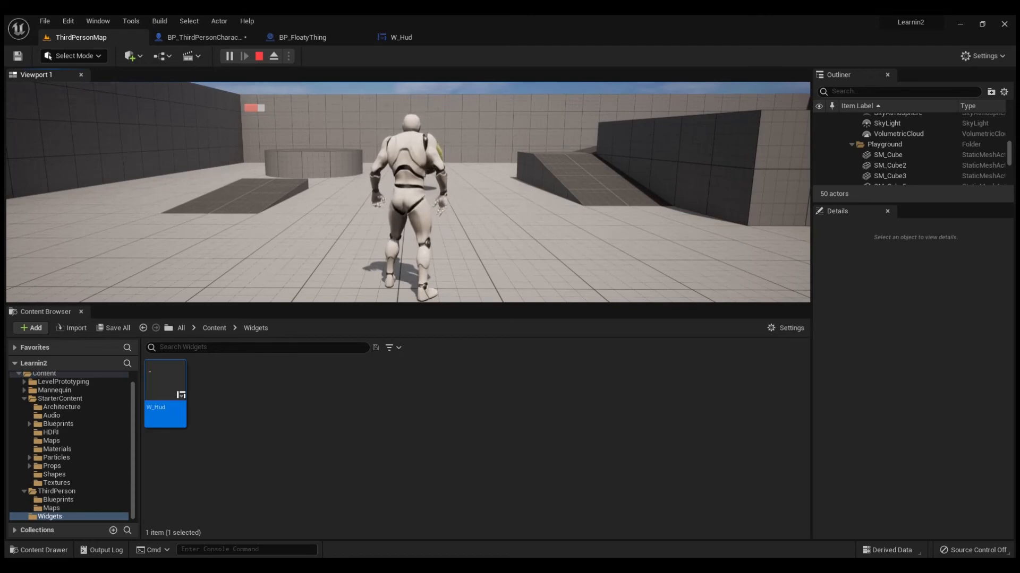
key("shift+F1")
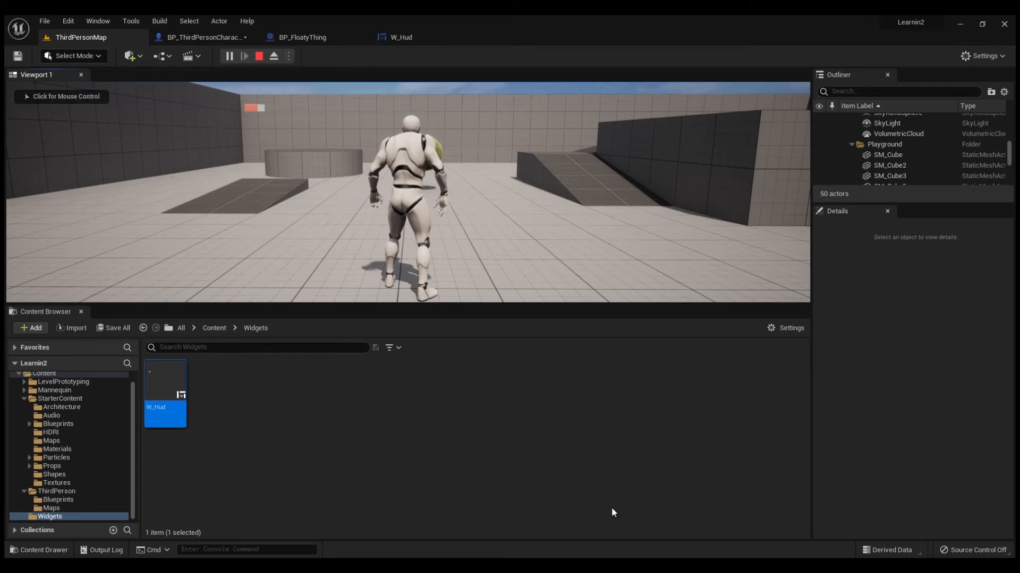
scroll(908, 156, "down", 3)
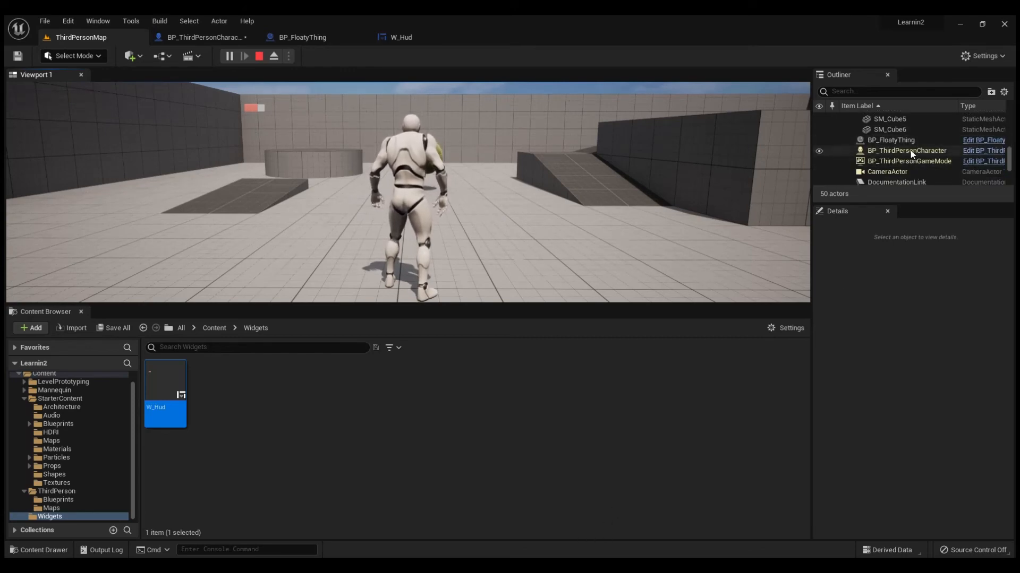
left_click(911, 152)
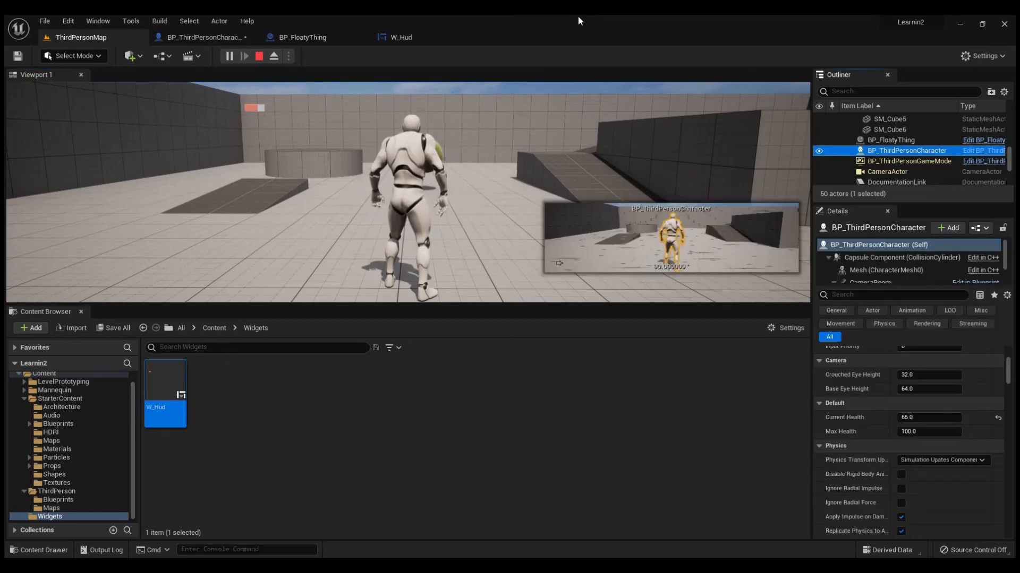
Pause the session to compare Current Health with the health bar, resume and lower the health further, and stop playing
left_click(230, 57)
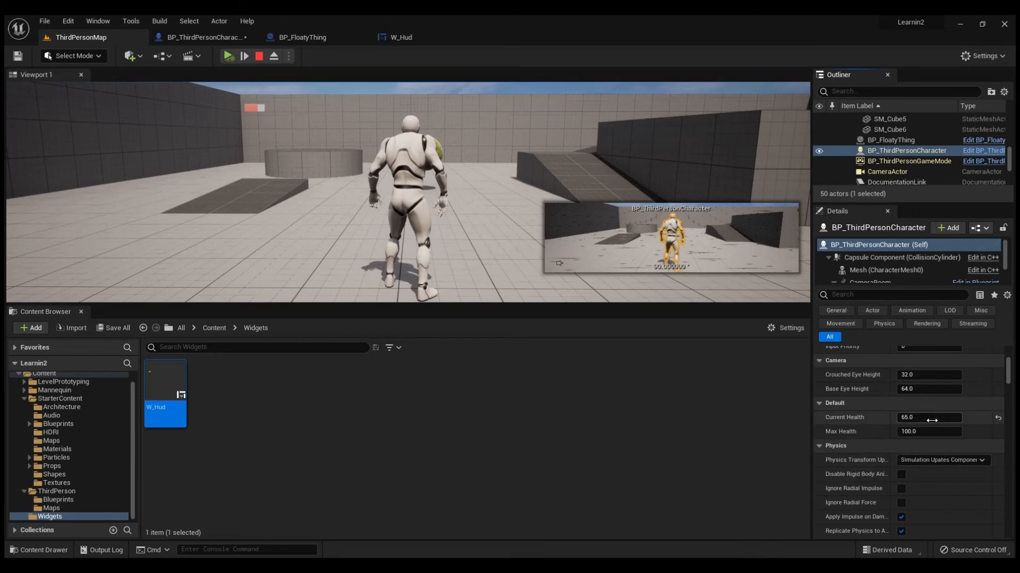
scroll(932, 420, "down", 1)
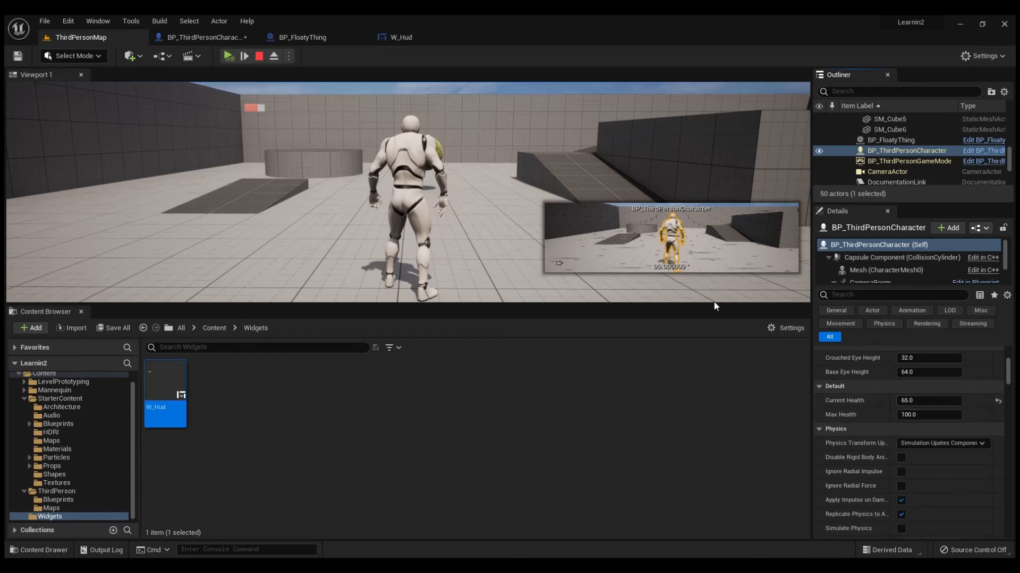
left_click(329, 97)
key("shift+F1")
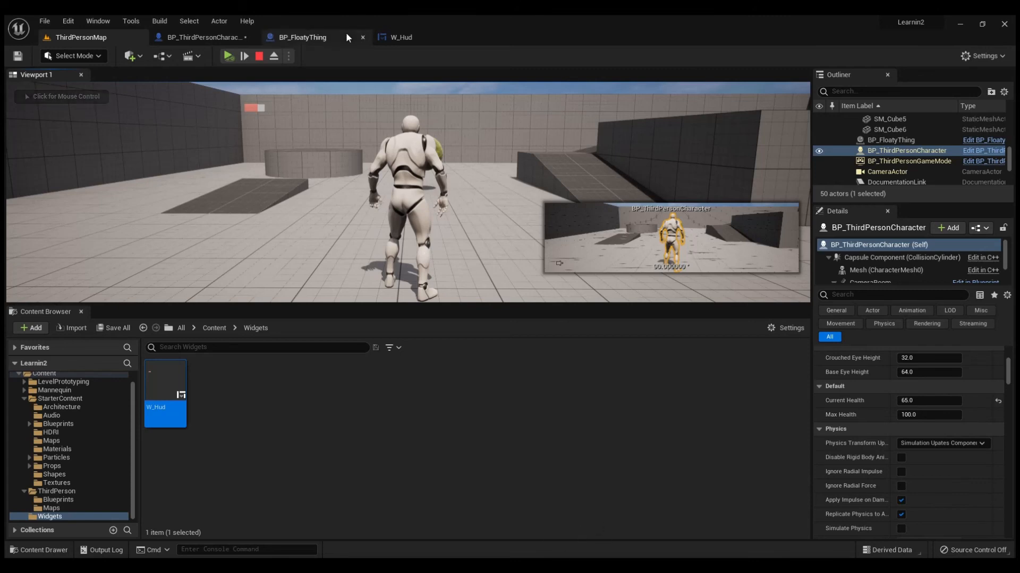
left_click(228, 55)
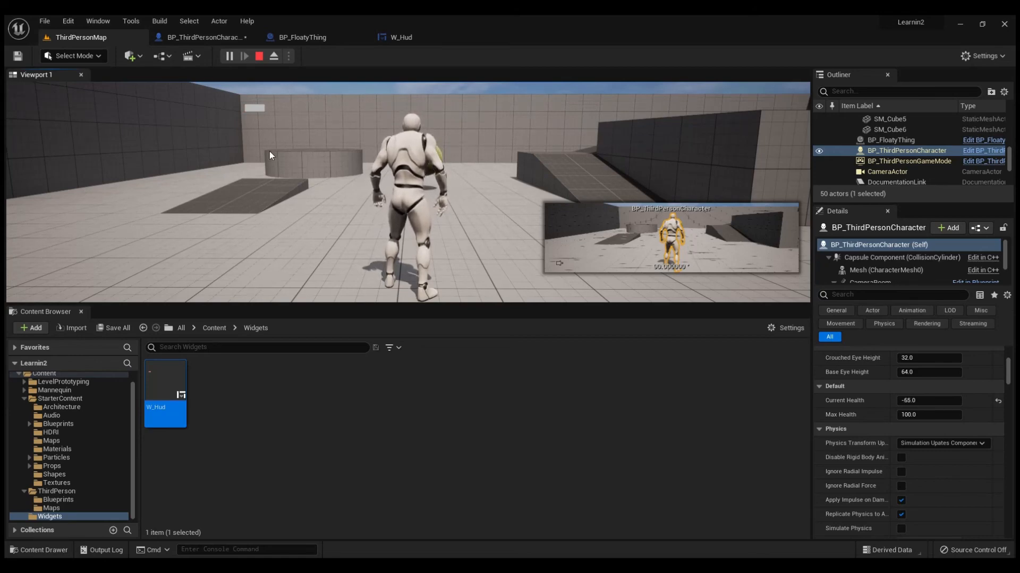
key("Escape")
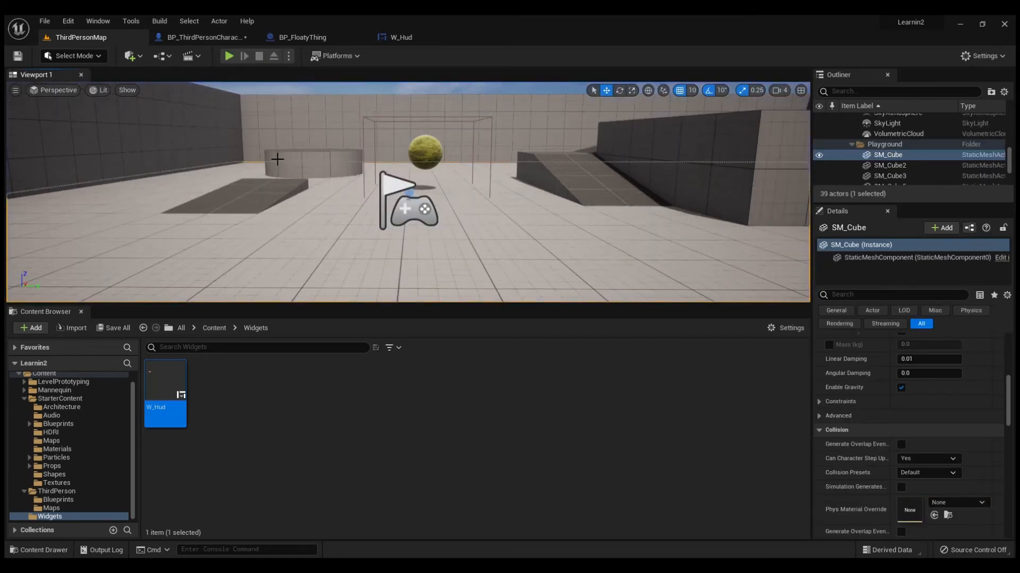